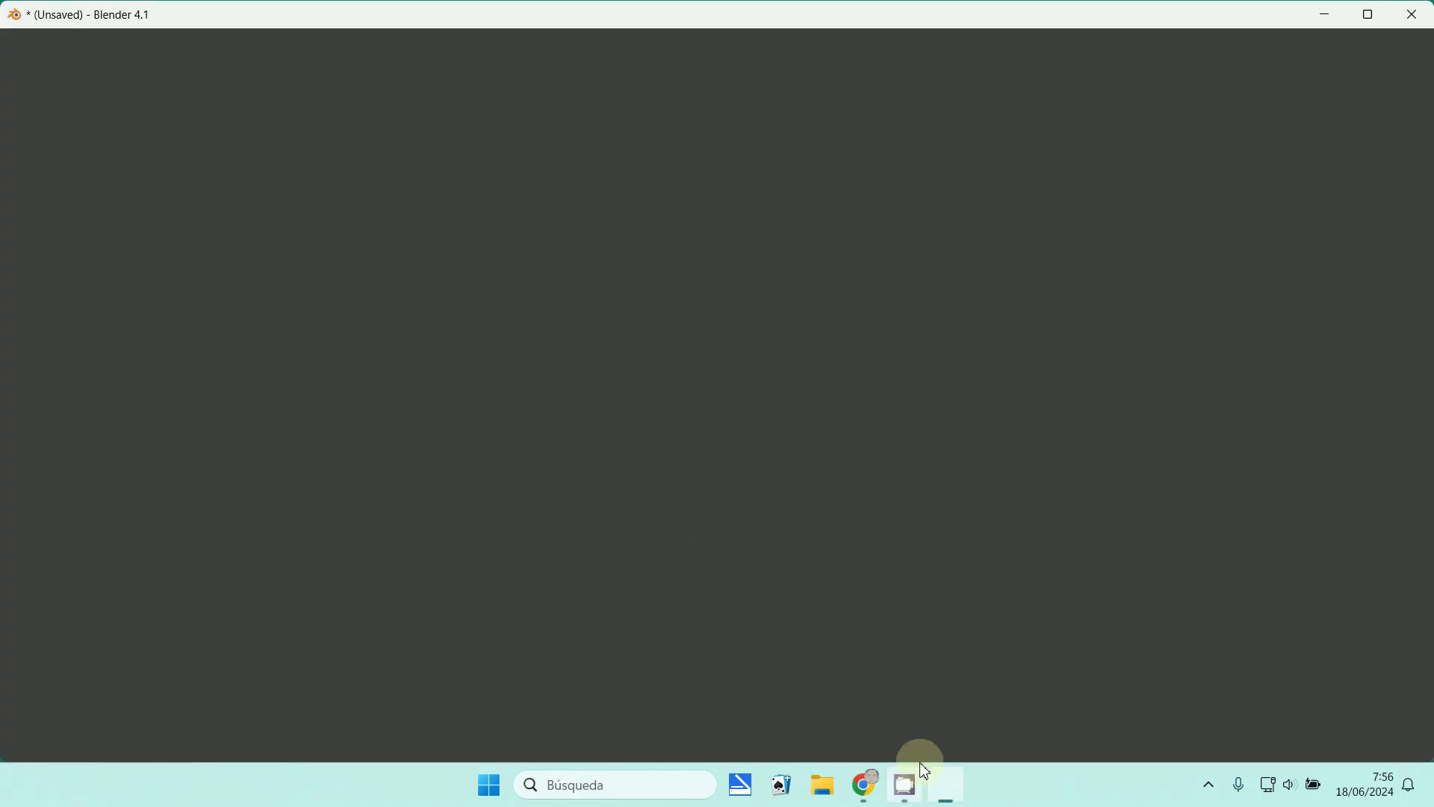
- Add an ico sphere beside the Suzanne head and scale it down to a little over half its size
{"action": "mouse_move", "coordinate": [921, 762]}
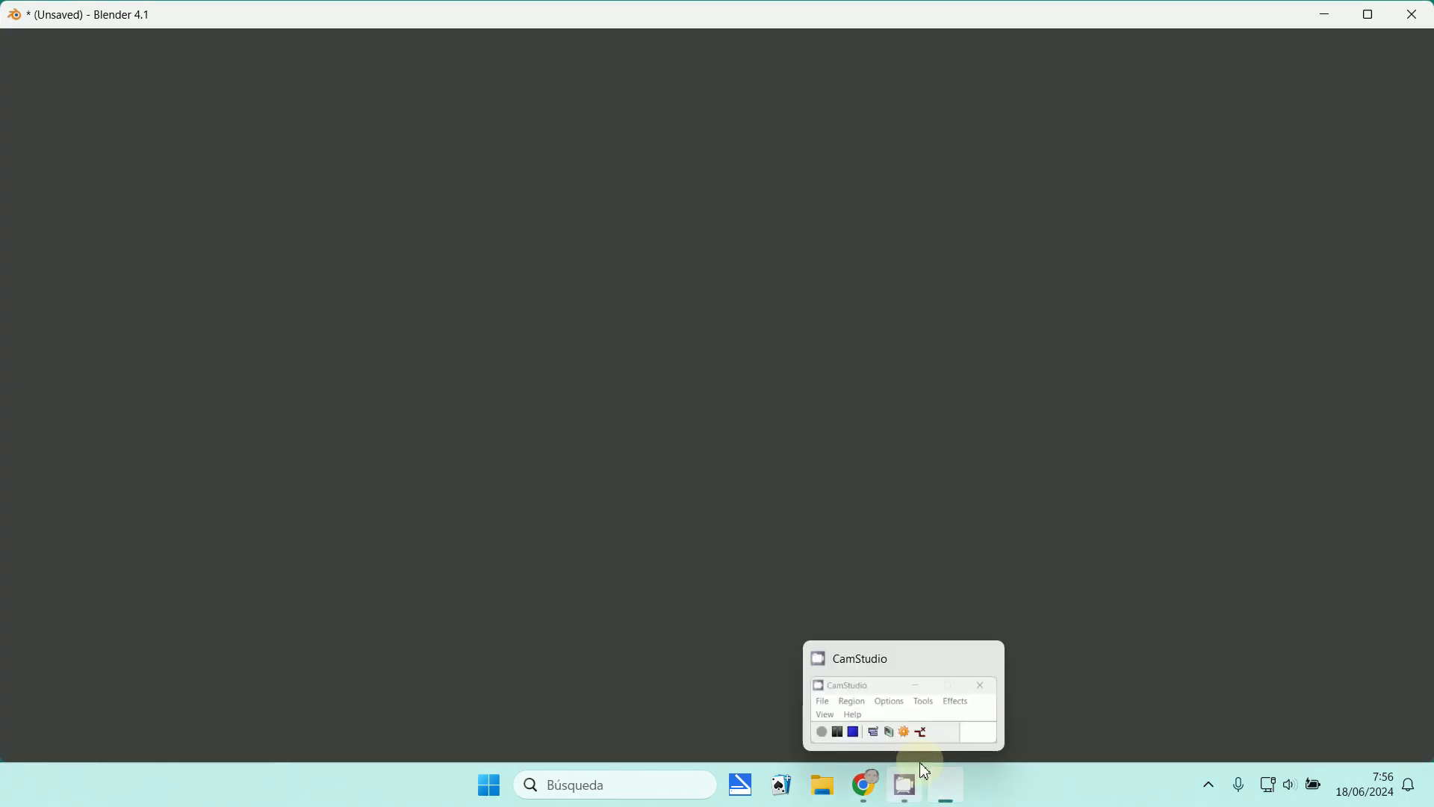
{"action": "left_click", "coordinate": [397, 230]}
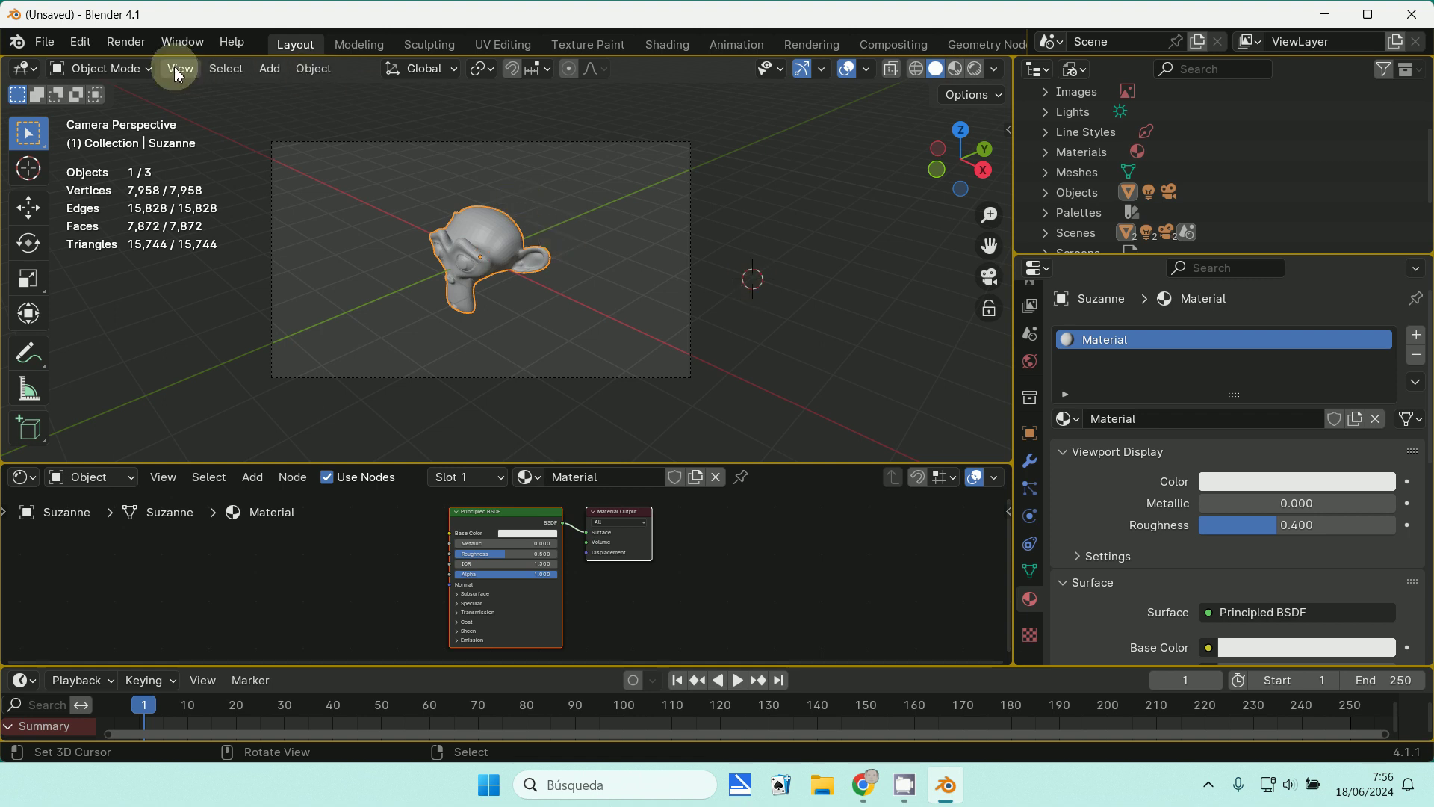
{"action": "left_click", "coordinate": [269, 68]}
{"action": "mouse_move", "coordinate": [410, 97]}
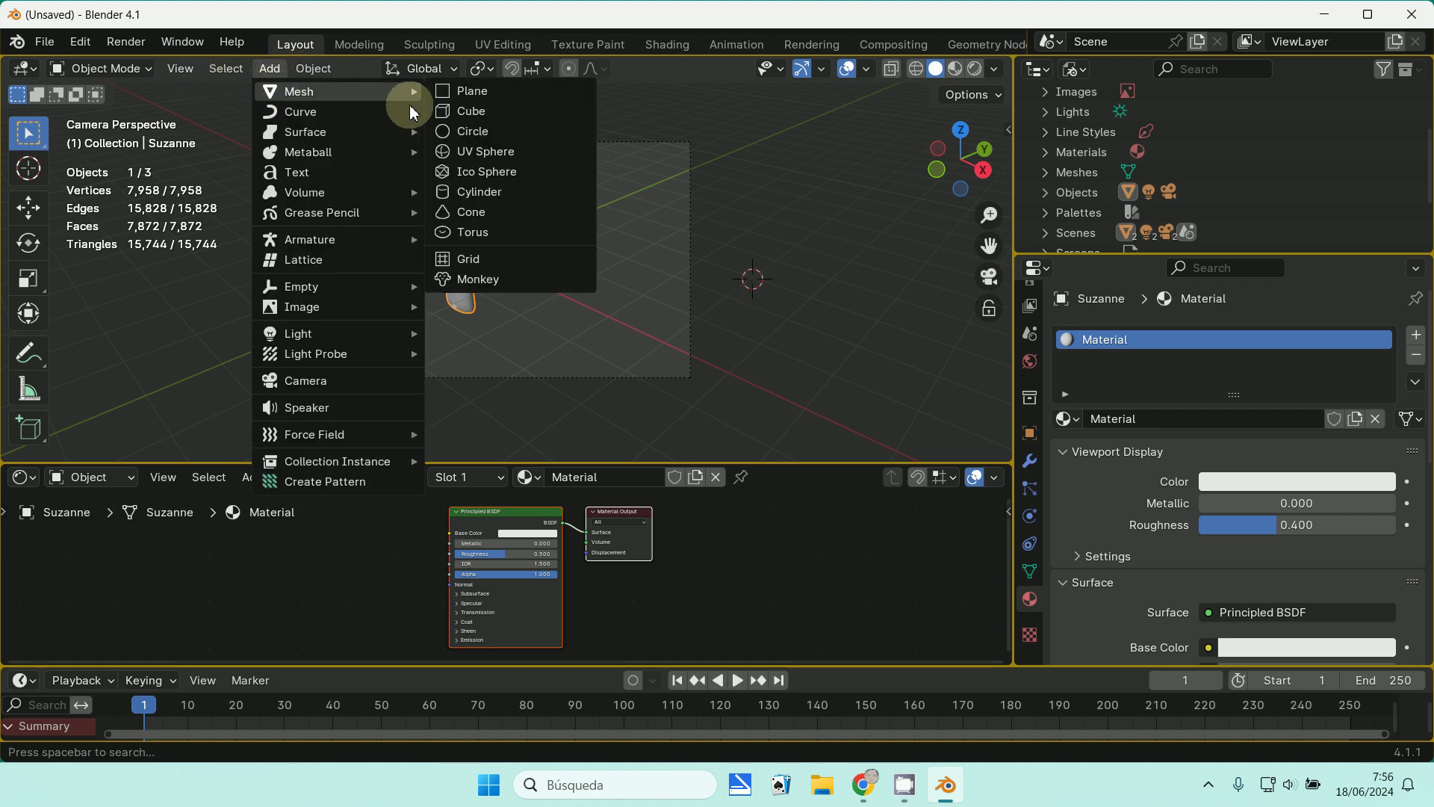
{"action": "left_click", "coordinate": [497, 172]}
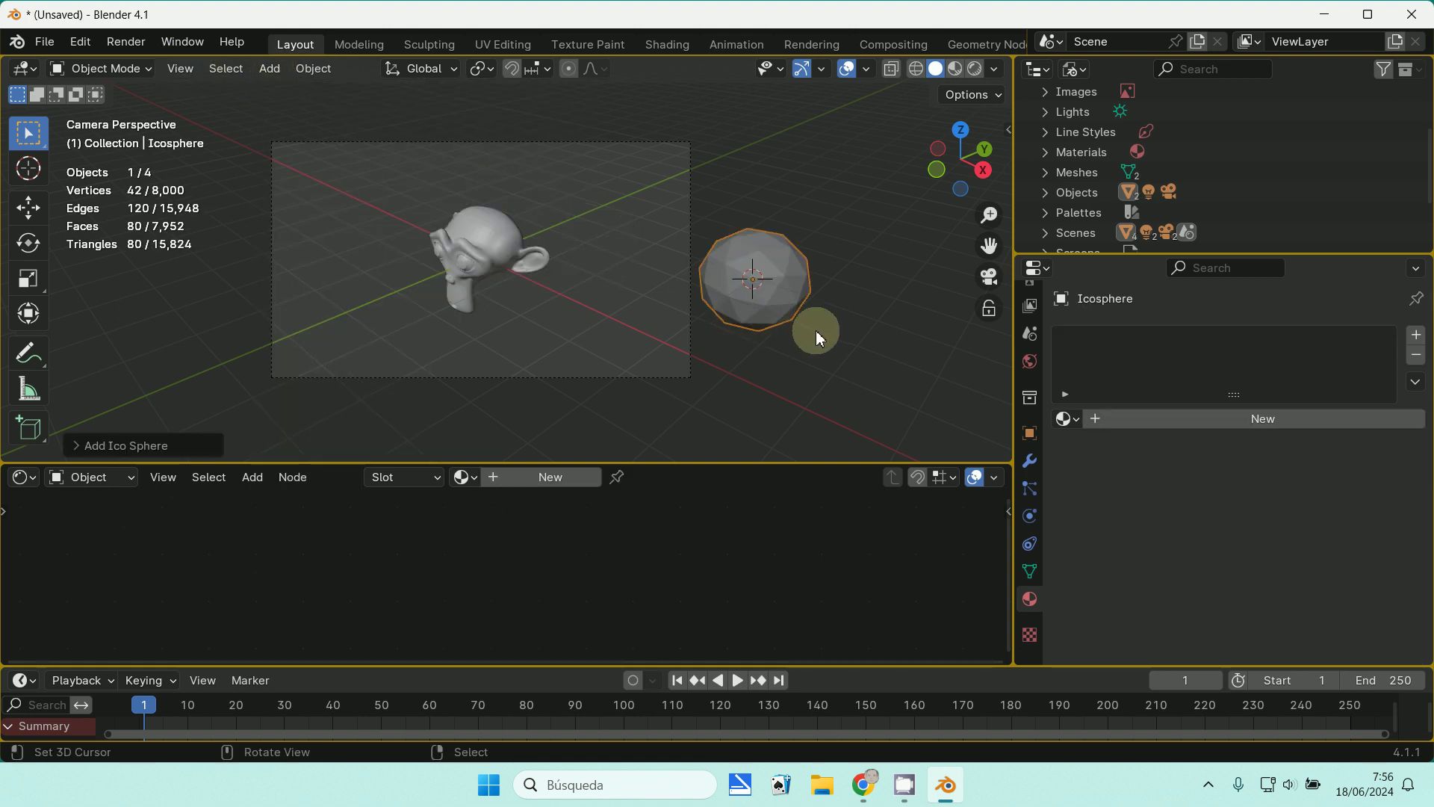
{"action": "key", "text": "s"}
{"action": "left_click", "coordinate": [792, 302]}
- Add a new emitter particle system to the Suzanne monkey head
{"action": "left_click", "coordinate": [532, 259]}
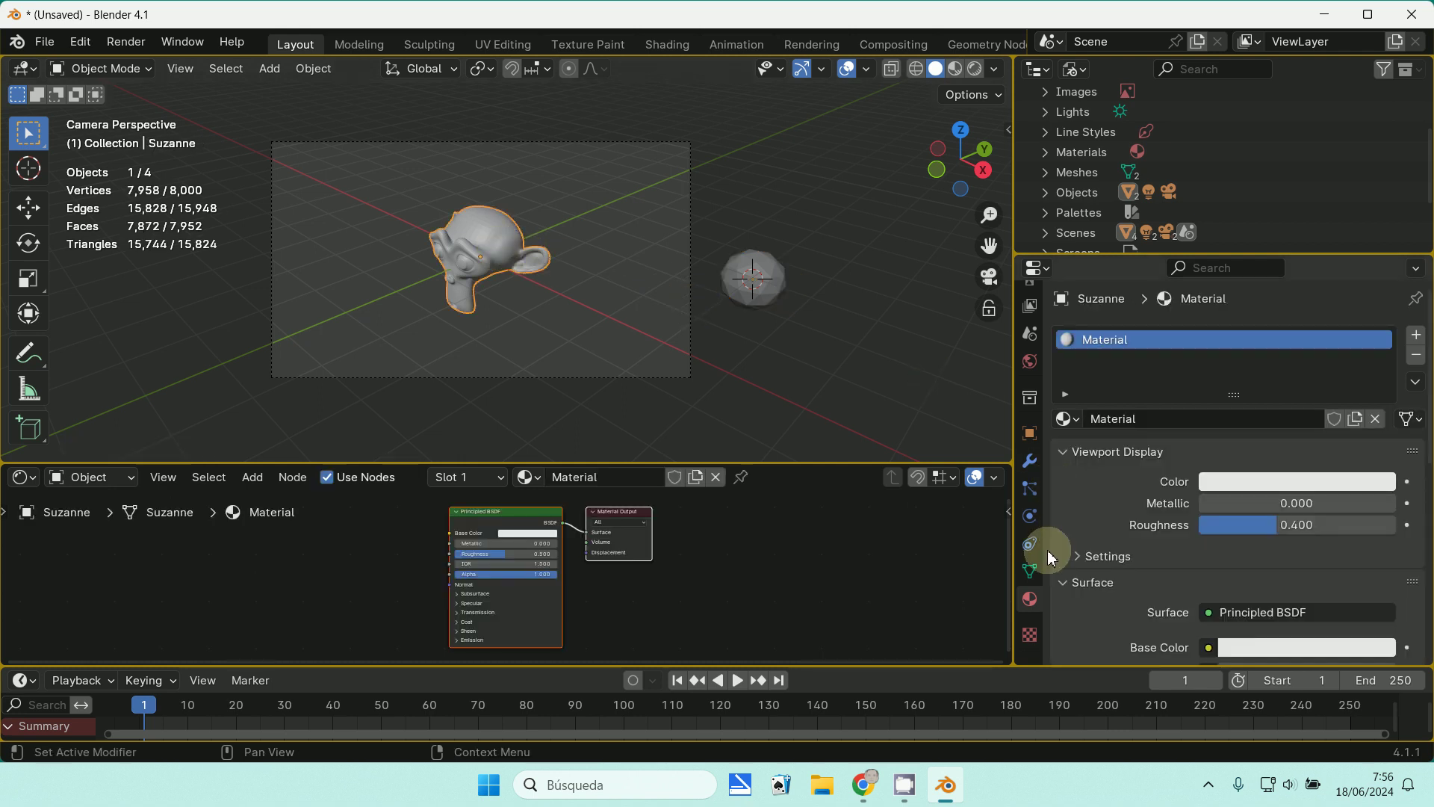
{"action": "left_click", "coordinate": [1031, 495]}
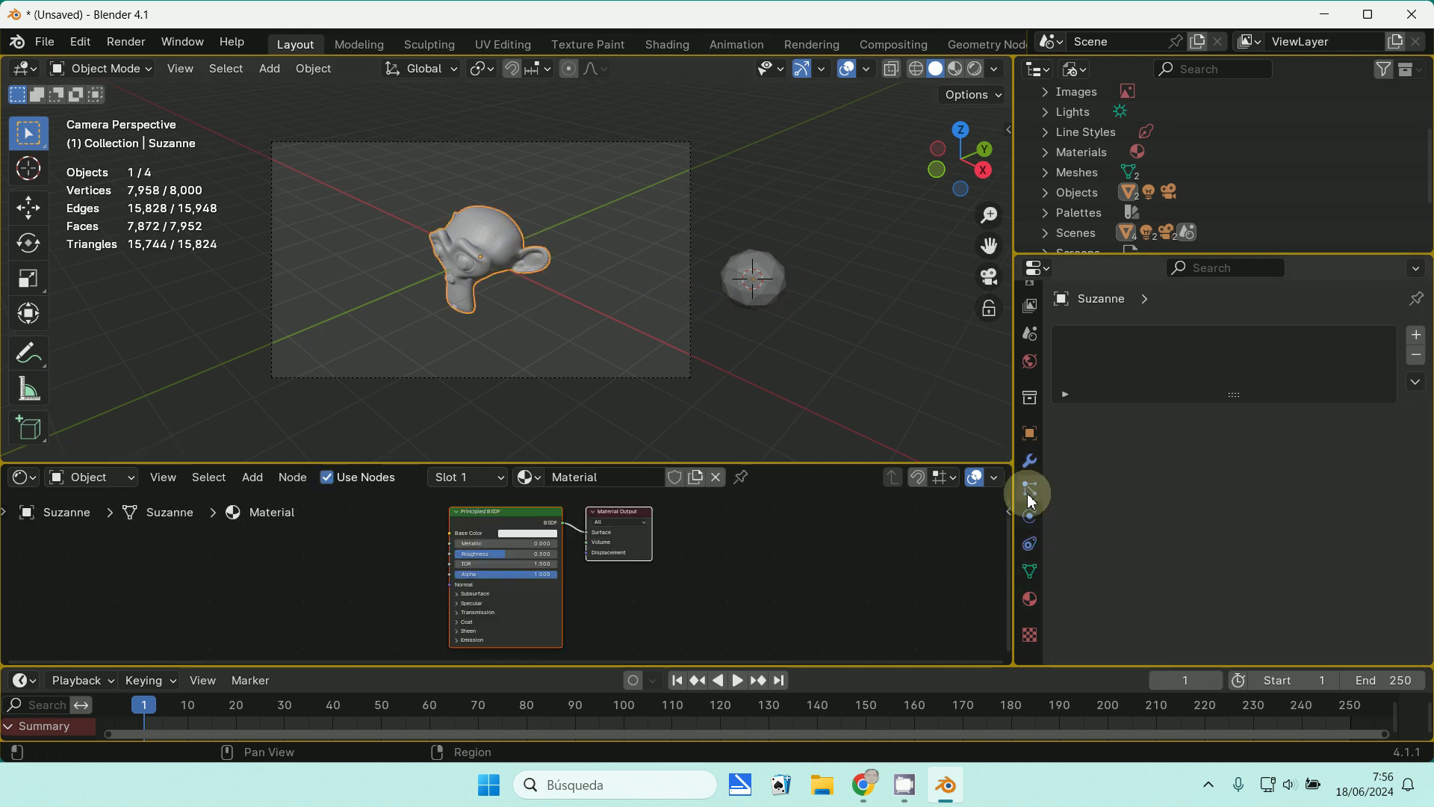
{"action": "left_click", "coordinate": [1417, 336]}
{"action": "scroll", "coordinate": [1367, 418], "scroll_direction": "down", "scroll_amount": 5}
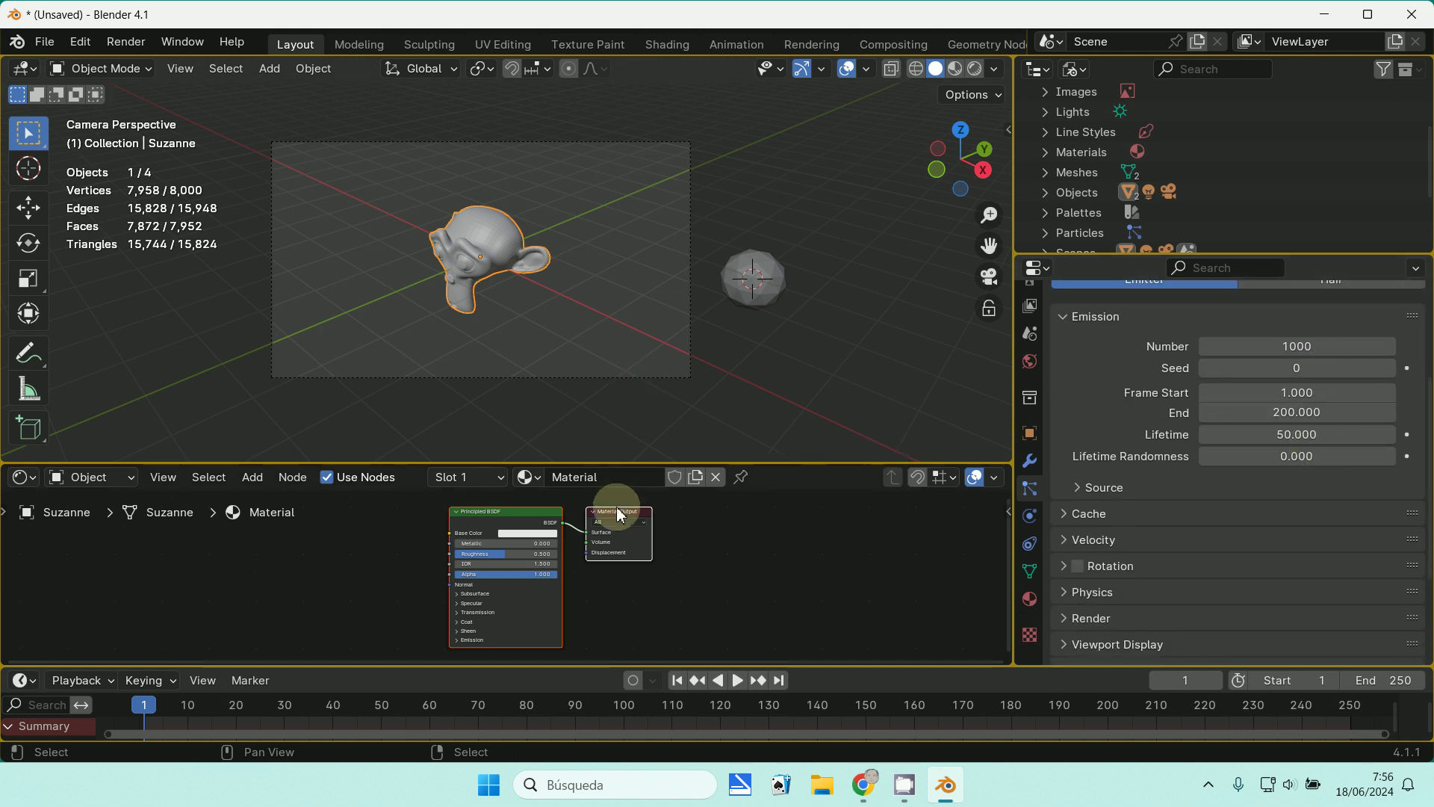
- Enlarge the timeline area and set the animation's end frame to 1000
{"action": "left_click_drag", "start_coordinate": [893, 666], "coordinate": [890, 583]}
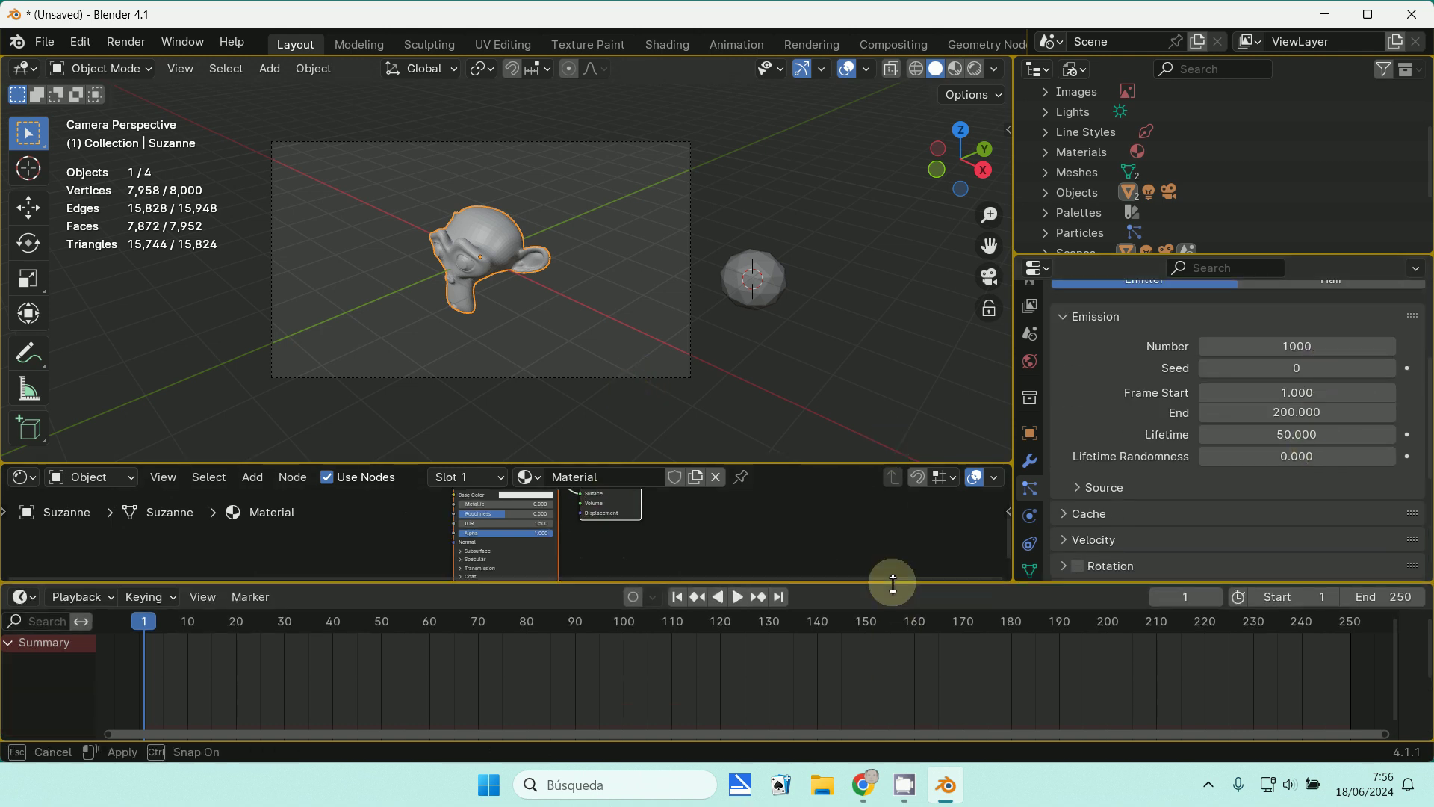
{"action": "scroll", "coordinate": [1052, 653], "scroll_direction": "down", "scroll_amount": 5}
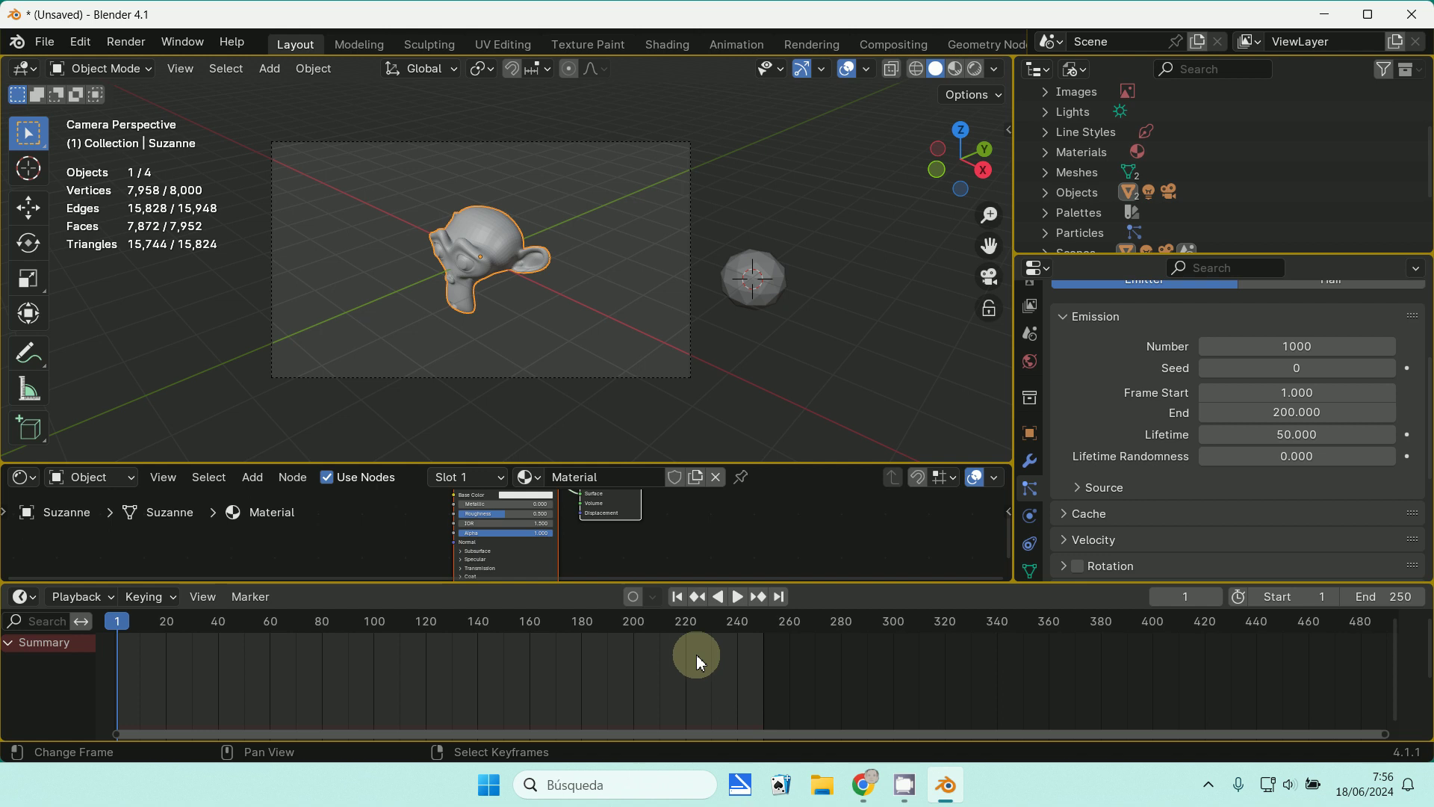
{"action": "scroll", "coordinate": [597, 689], "scroll_direction": "down", "scroll_amount": 3}
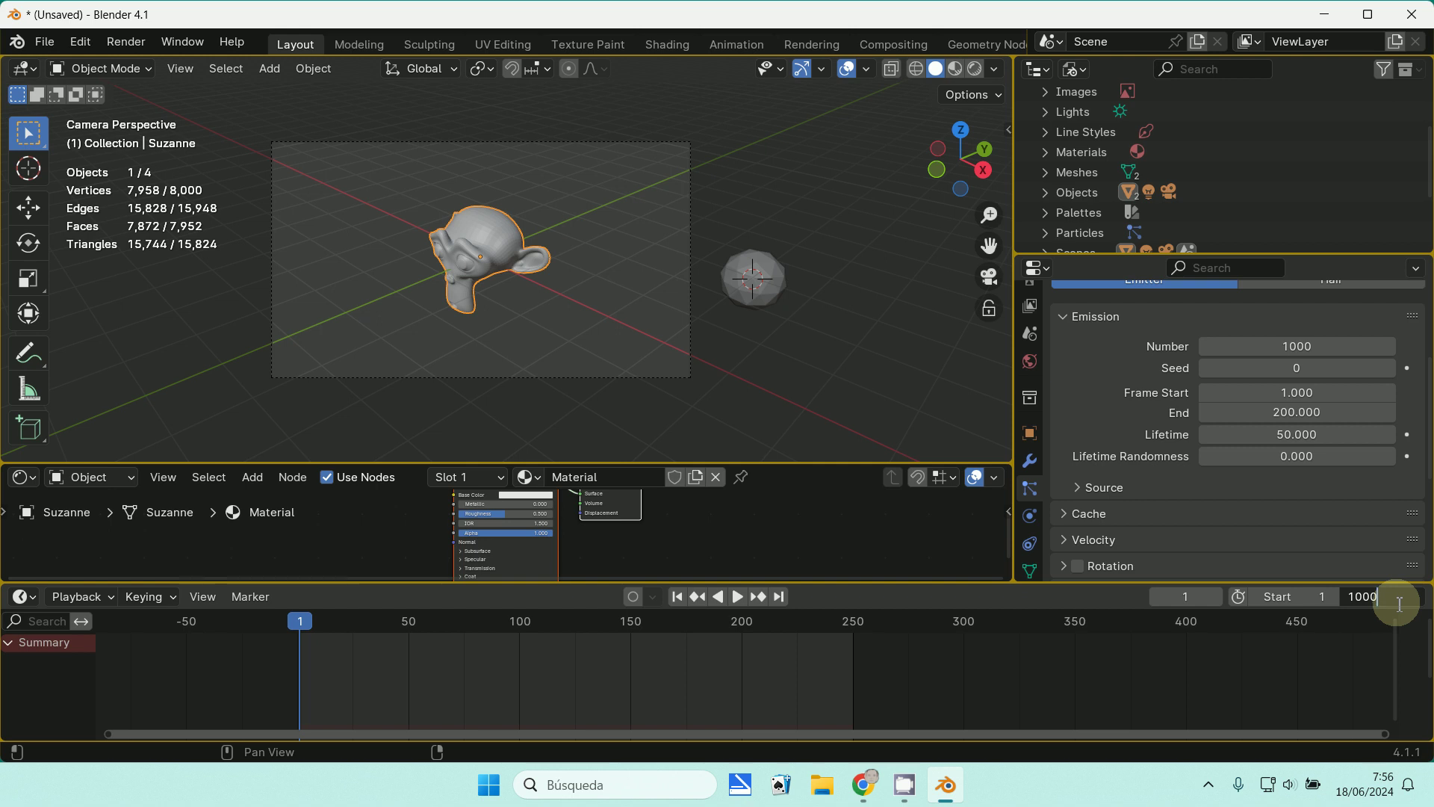
{"action": "key", "text": "Return"}
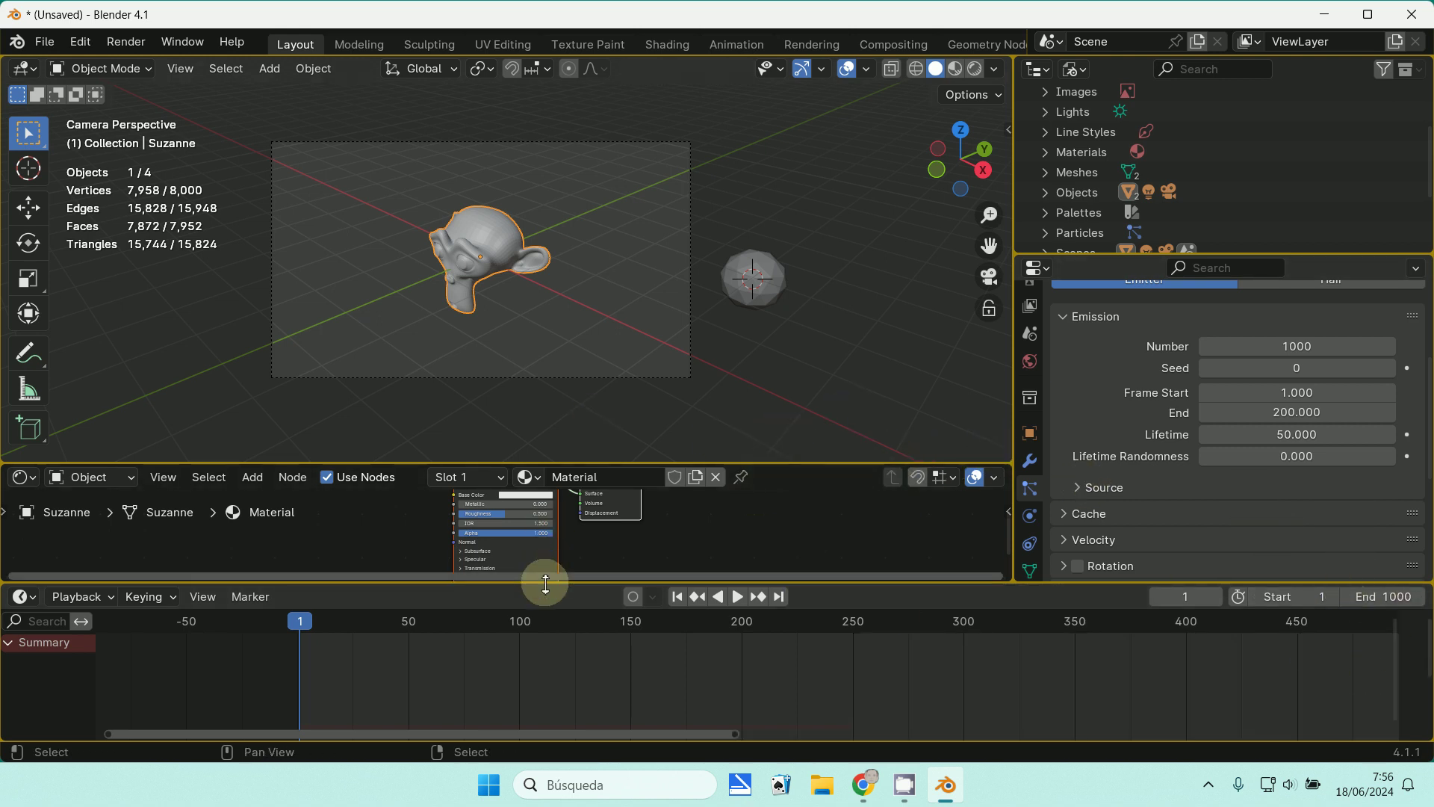
- Play the particle animation, watch it from the front view, and return the stopped playback to frame 0
{"action": "left_click", "coordinate": [737, 598]}
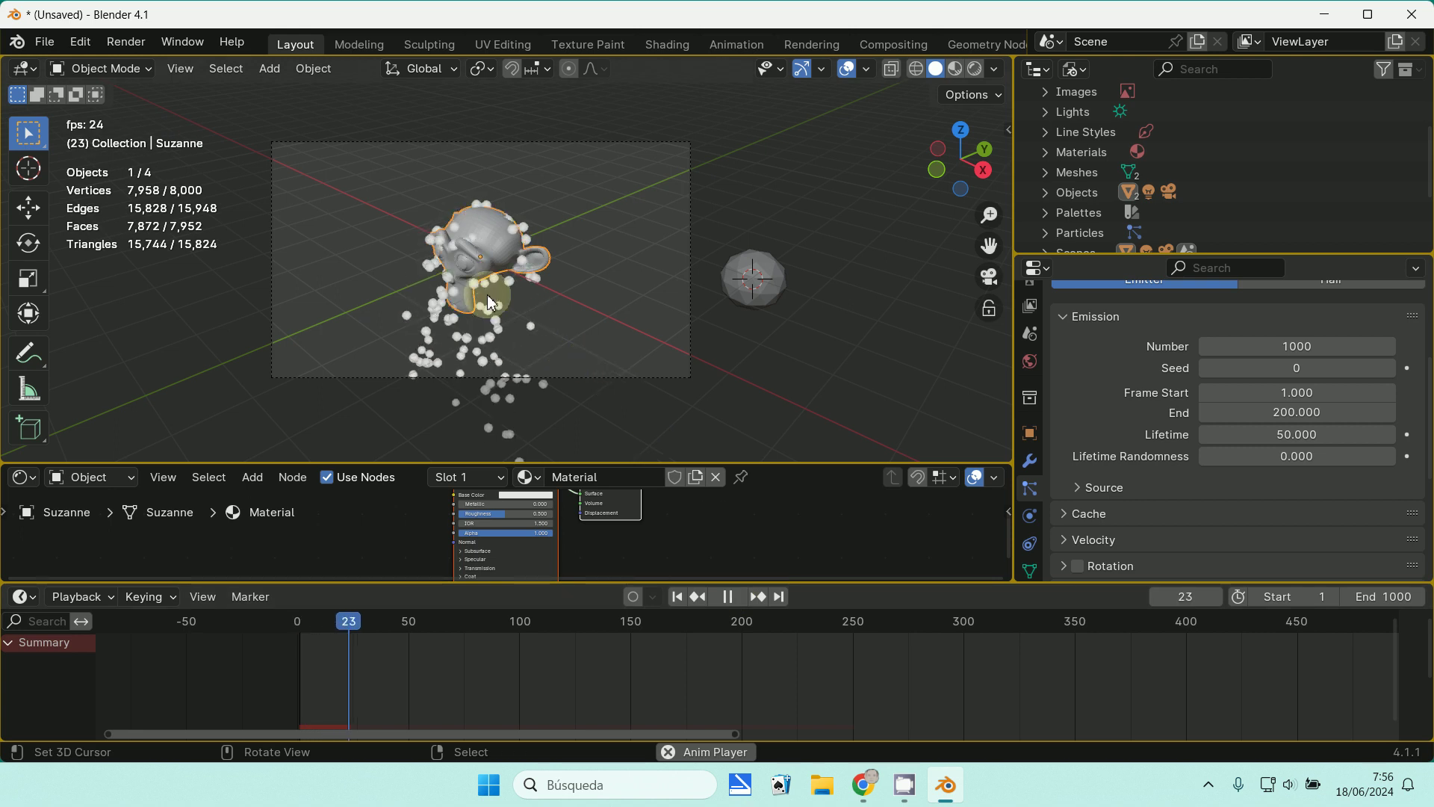
{"action": "scroll", "coordinate": [554, 311], "scroll_direction": "down", "scroll_amount": 3}
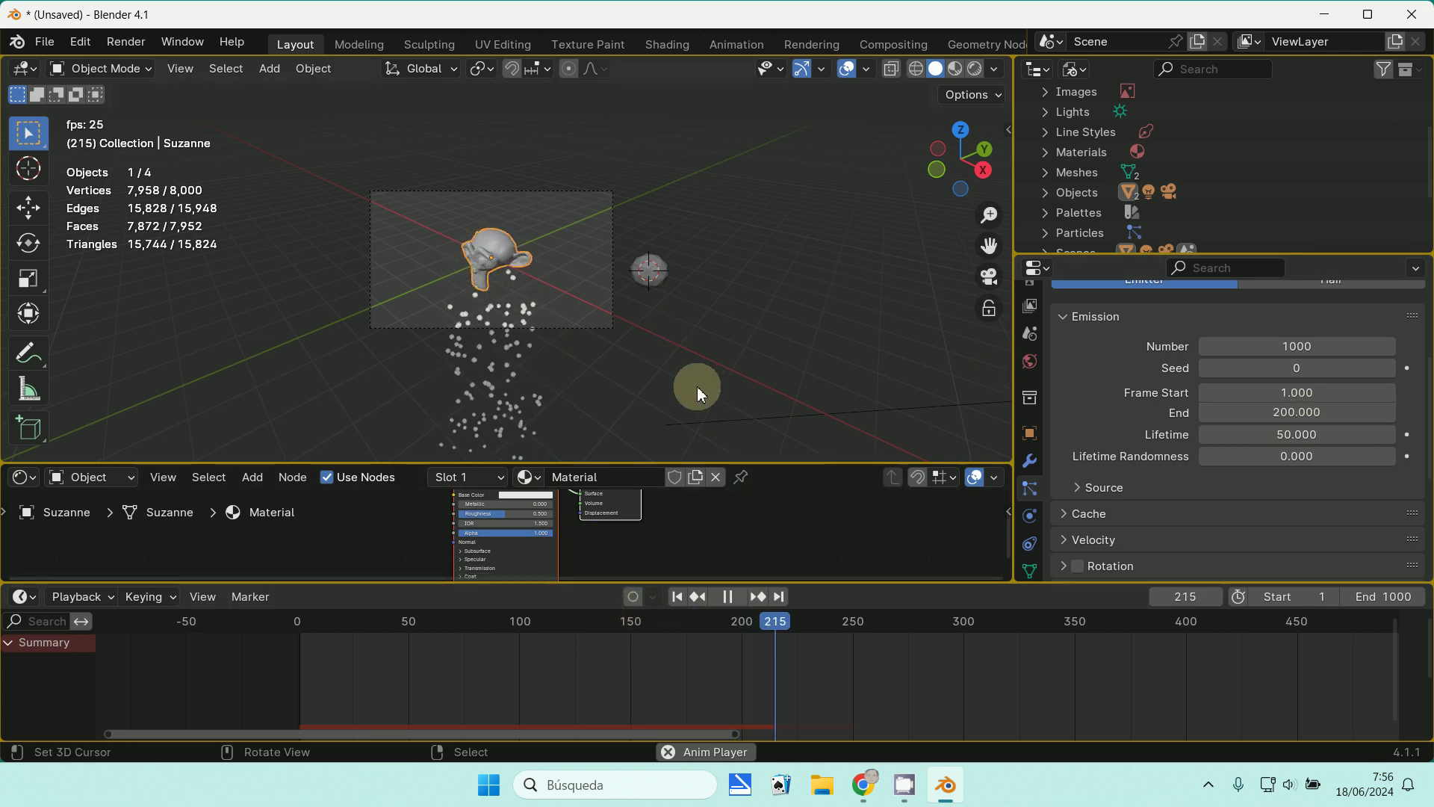
{"action": "scroll", "coordinate": [697, 387], "scroll_direction": "down", "scroll_amount": 2}
{"action": "key", "text": "KP_1"}
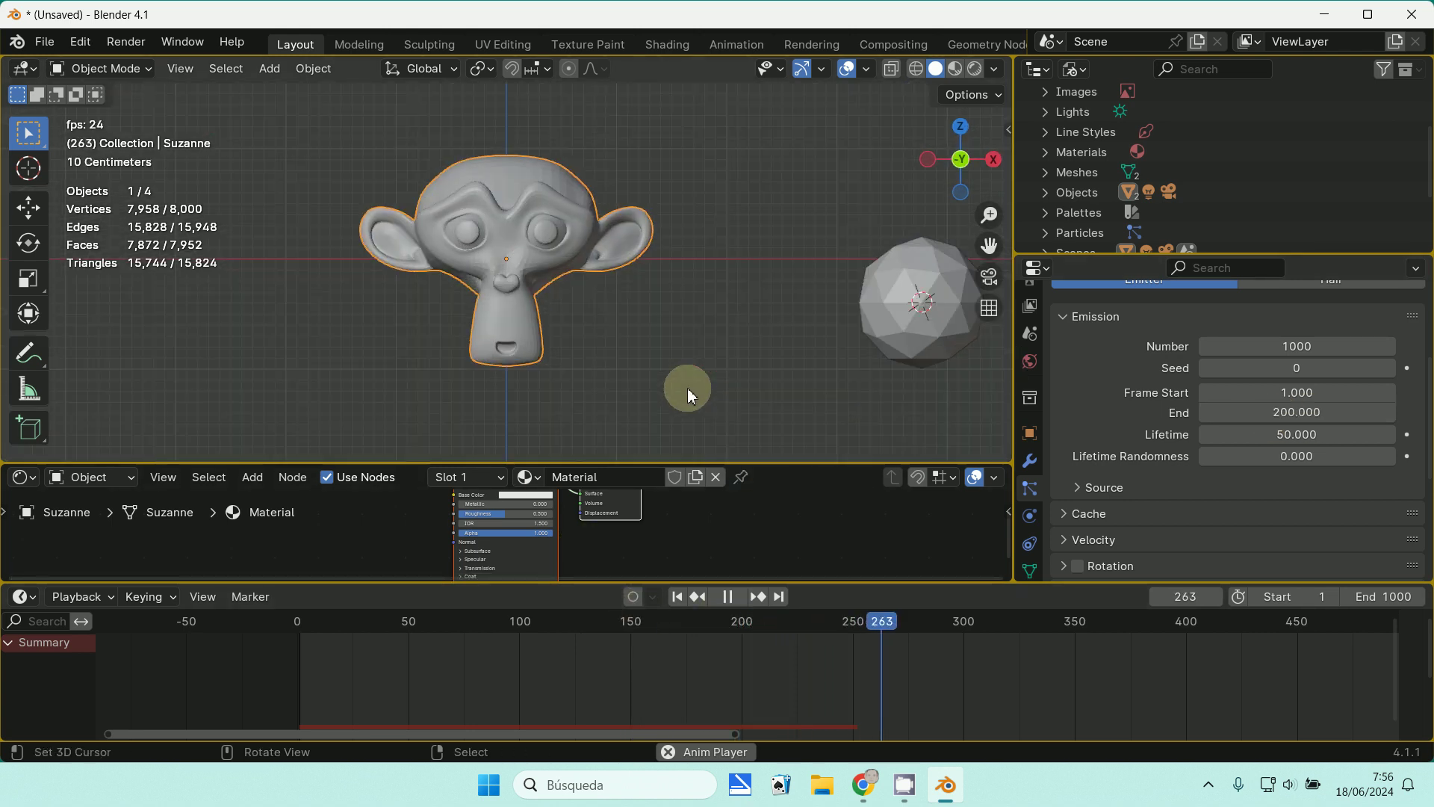
{"action": "scroll", "coordinate": [749, 387], "scroll_direction": "down", "scroll_amount": 5}
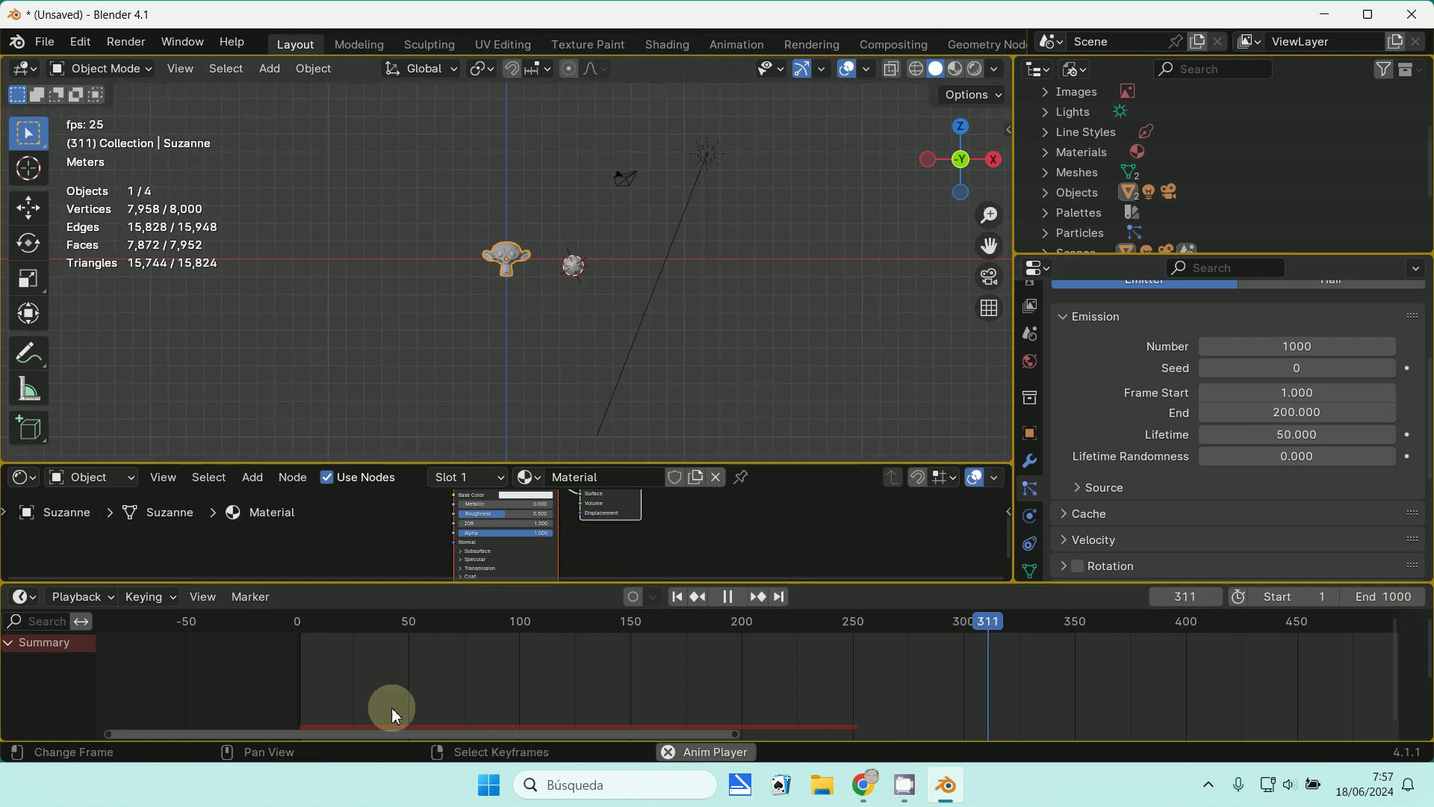
{"action": "key", "text": "shift+Left"}
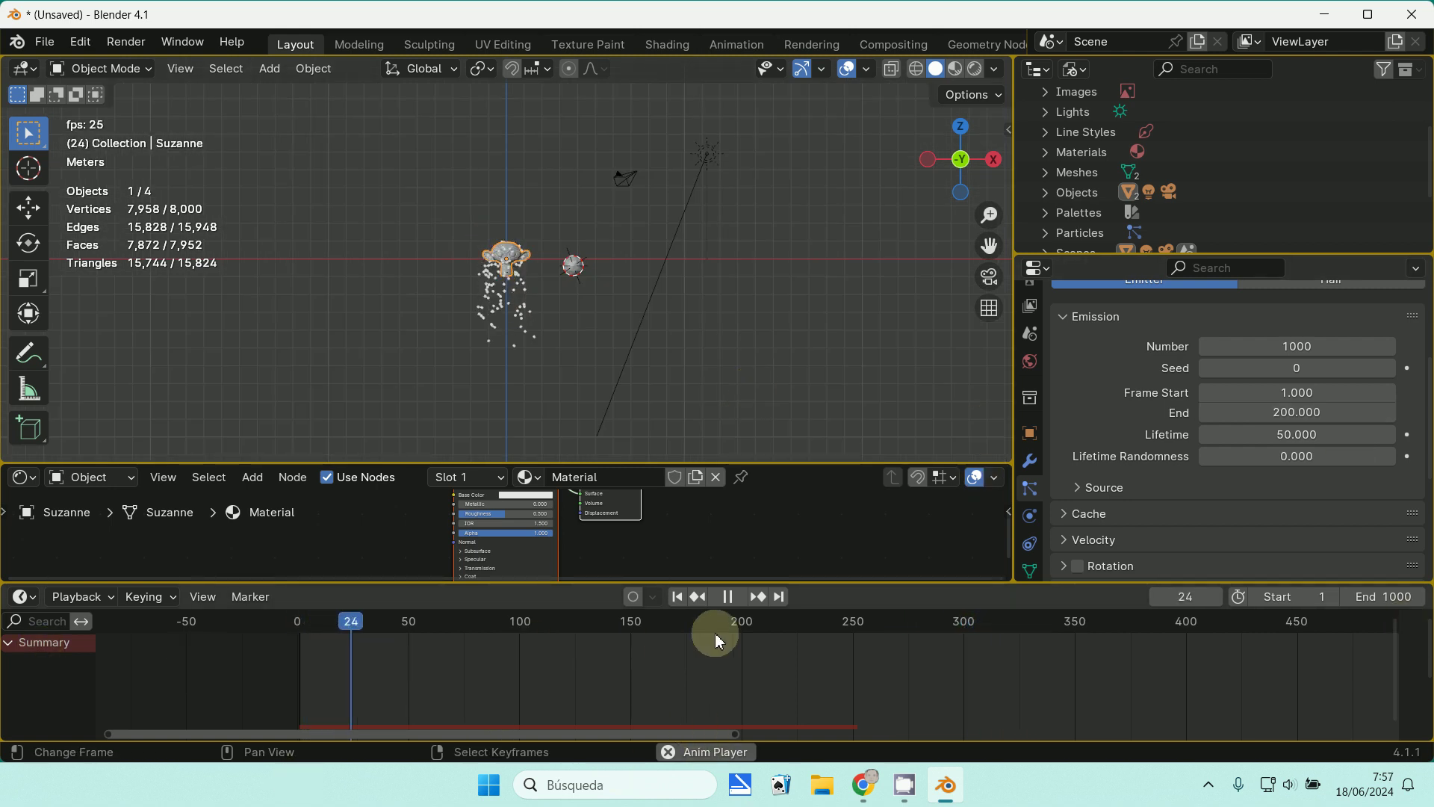
{"action": "left_click", "coordinate": [727, 598]}
{"action": "left_click", "coordinate": [260, 671]}
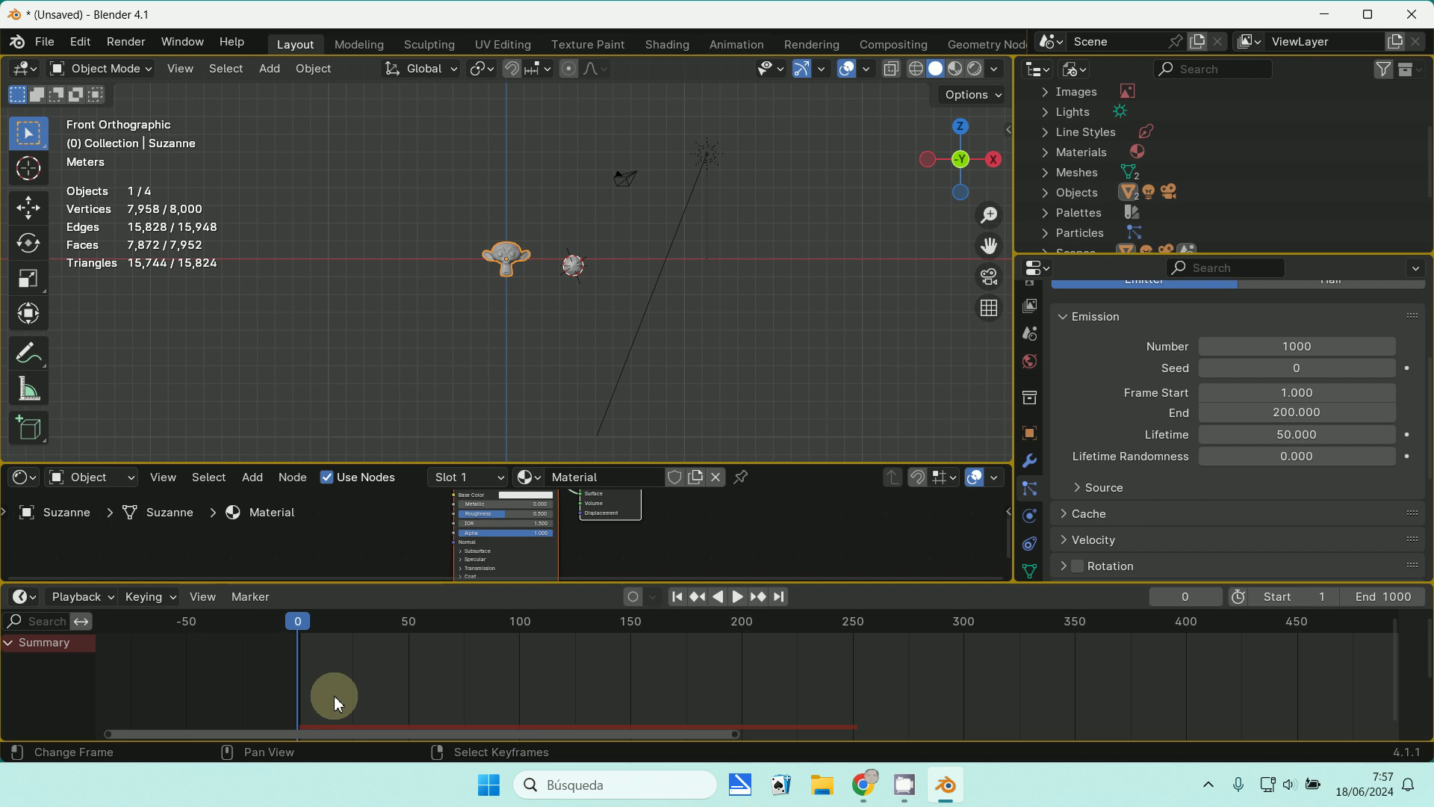
- Set the particle emission's end frame to 1000 and its particle number to 10000
{"action": "scroll", "coordinate": [944, 720], "scroll_direction": "down", "scroll_amount": 3}
{"action": "scroll", "coordinate": [945, 719], "scroll_direction": "down", "scroll_amount": 3}
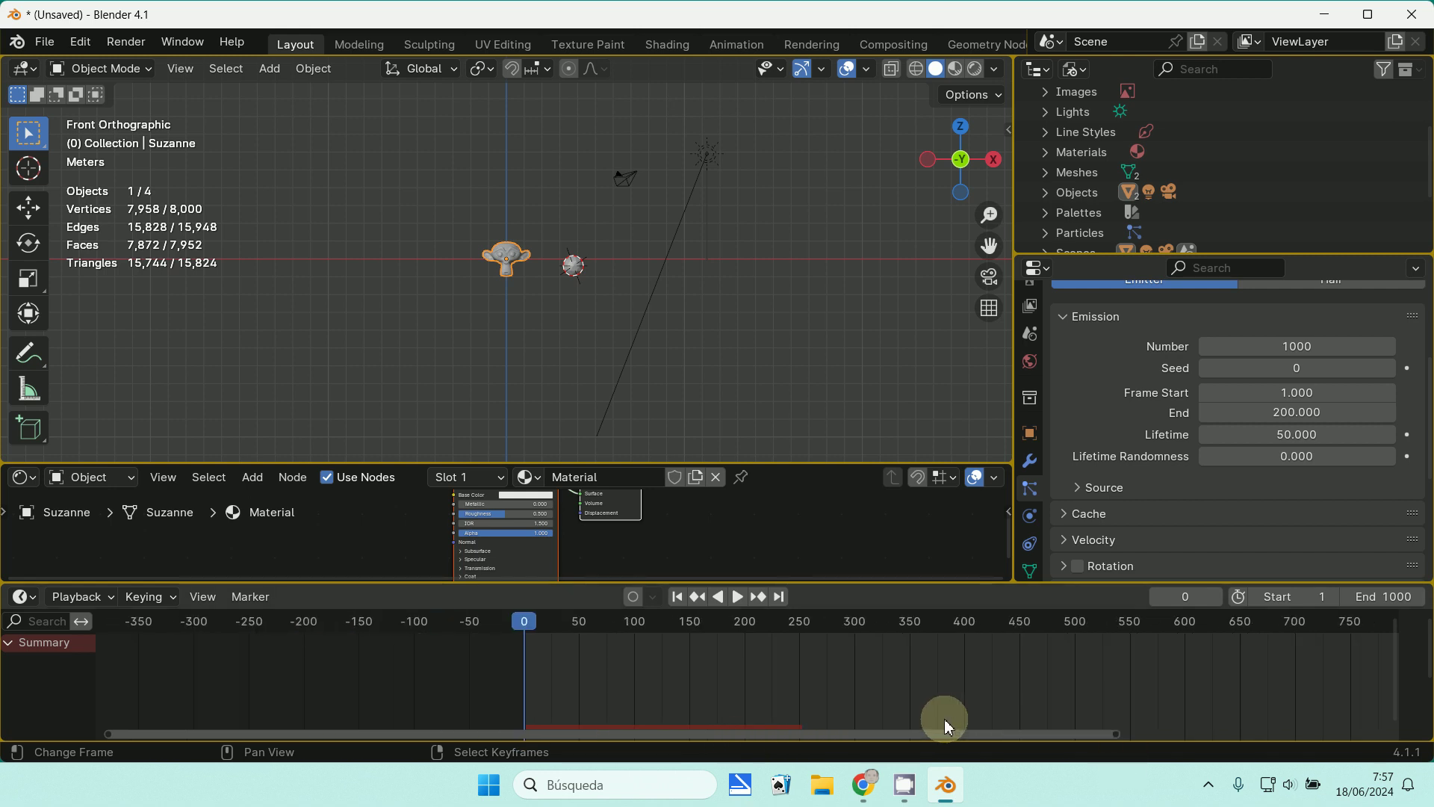
{"action": "middle_click_drag", "start_coordinate": [944, 719], "coordinate": [750, 708]}
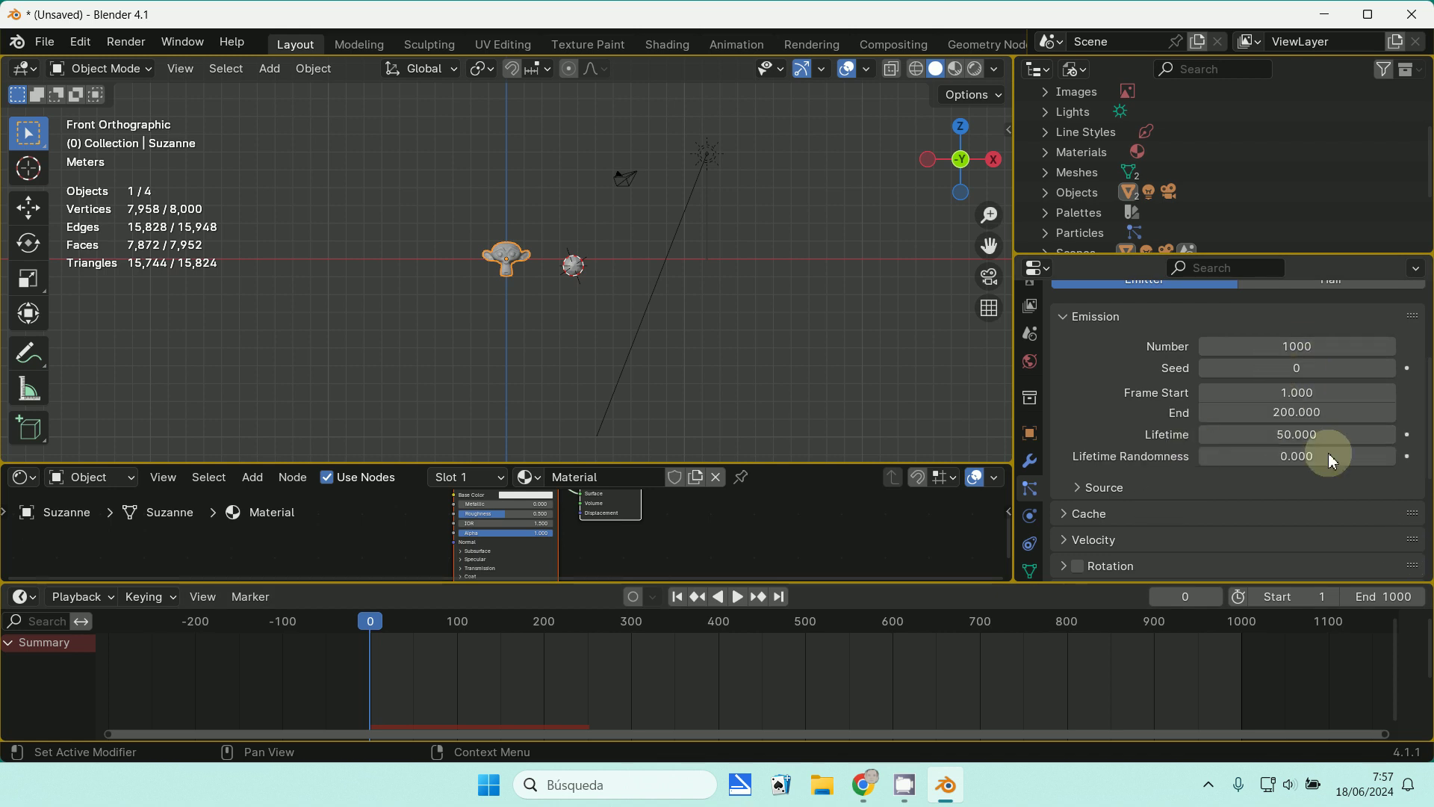
{"action": "left_click_drag", "start_coordinate": [1285, 411], "coordinate": [1285, 411]}
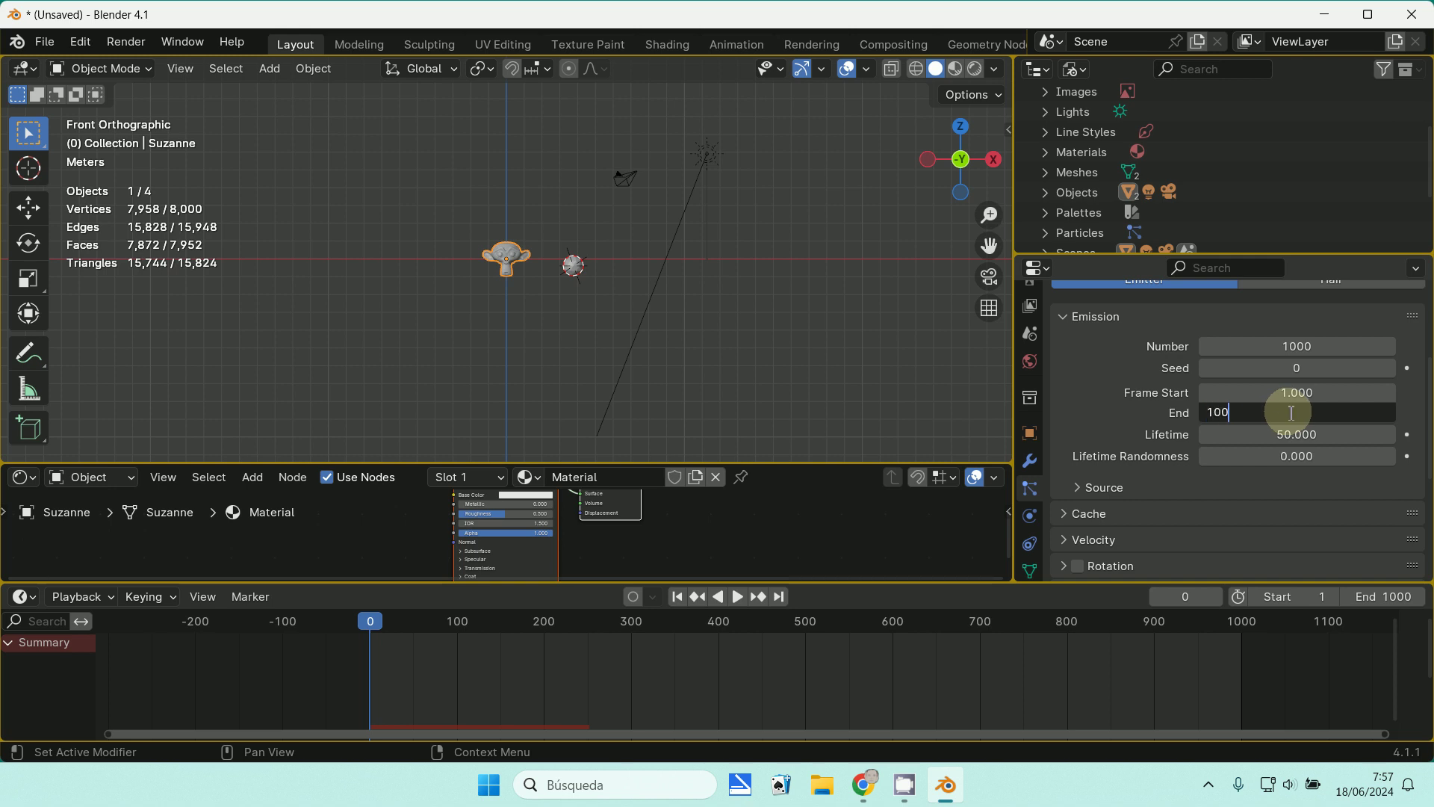
{"action": "type", "text": "1000"}
{"action": "key", "text": "Return"}
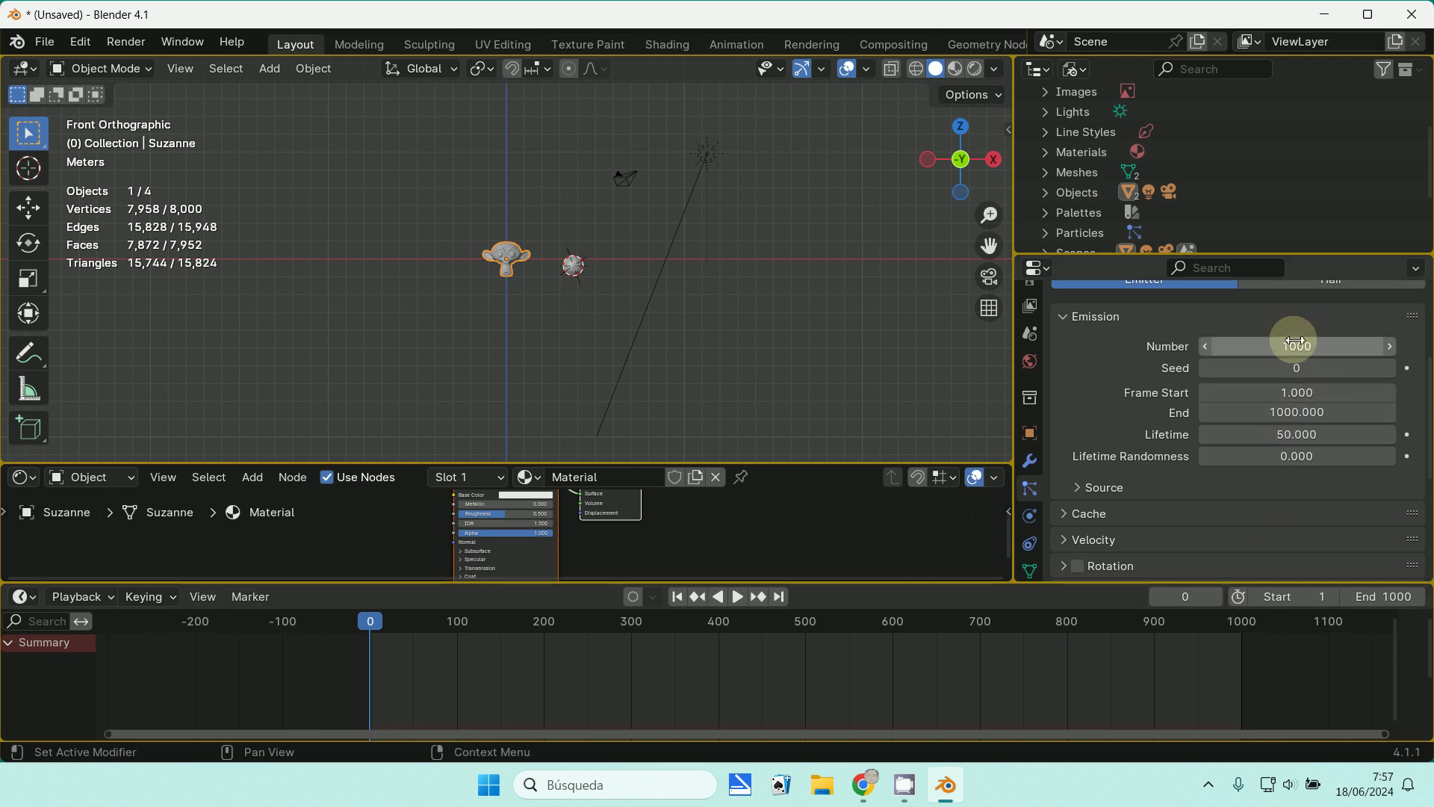
{"action": "left_click", "coordinate": [1300, 347]}
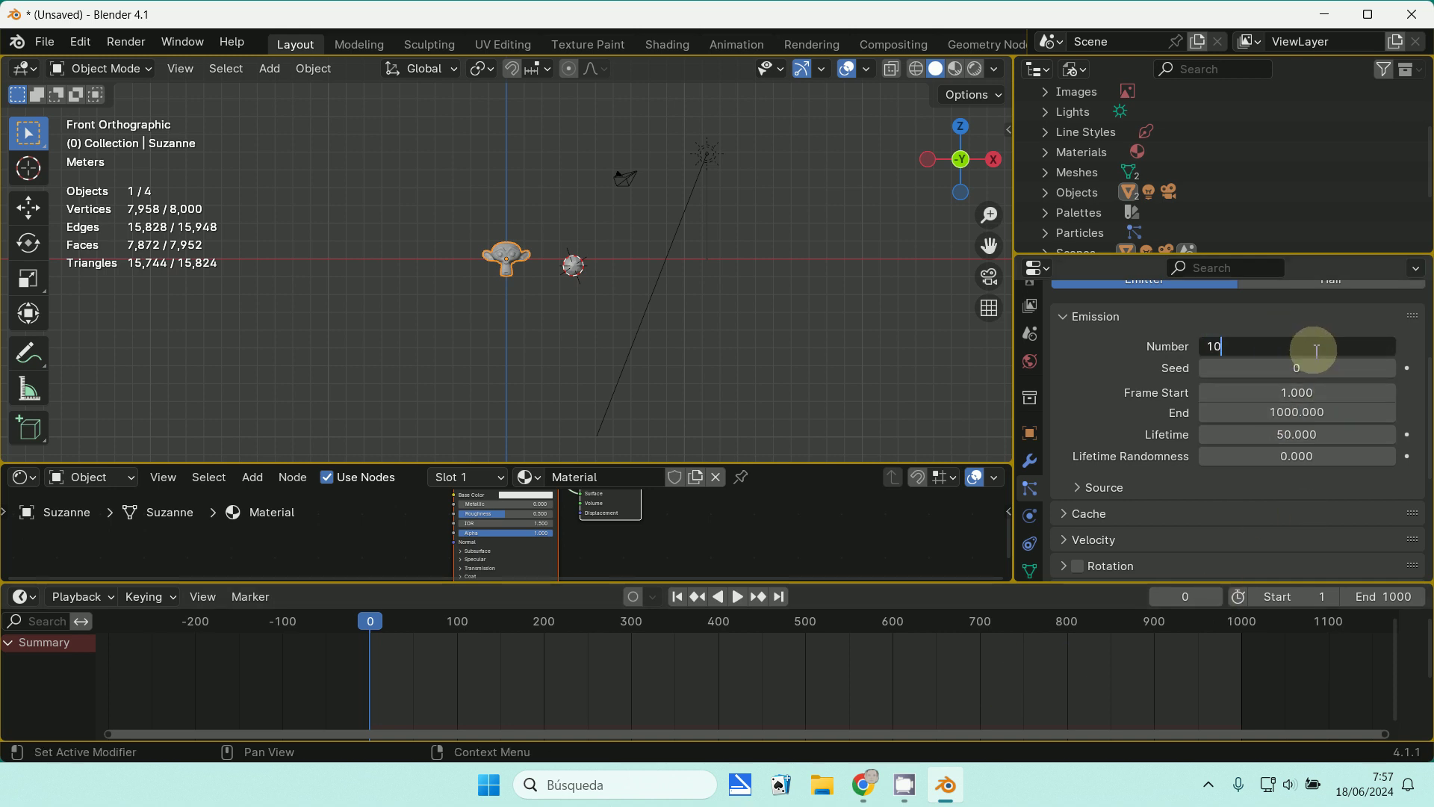
{"action": "type", "text": "000"}
{"action": "key", "text": "Return"}
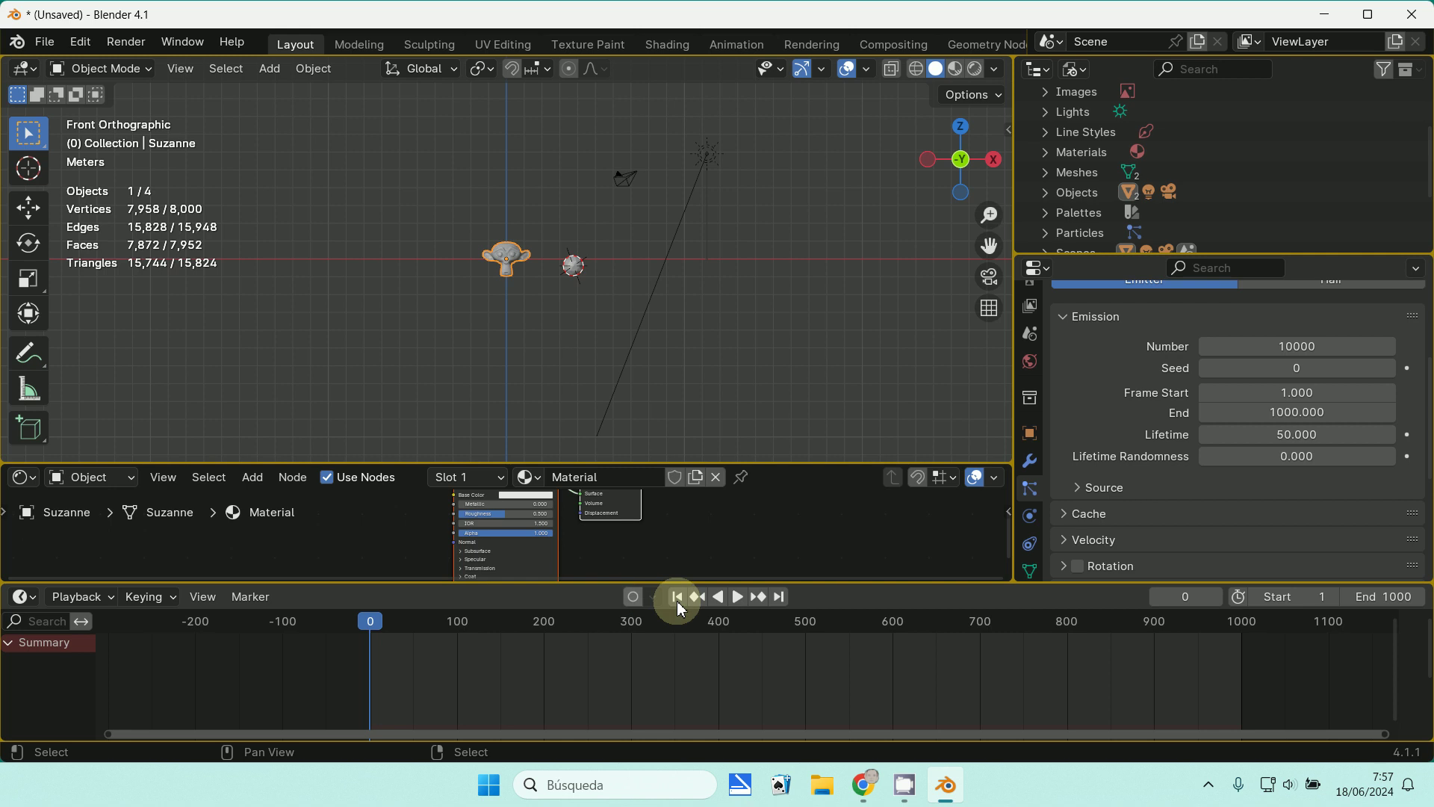
- Play the particle animation and set the particles' lifetime to 20 frames during playback
{"action": "left_click", "coordinate": [740, 596]}
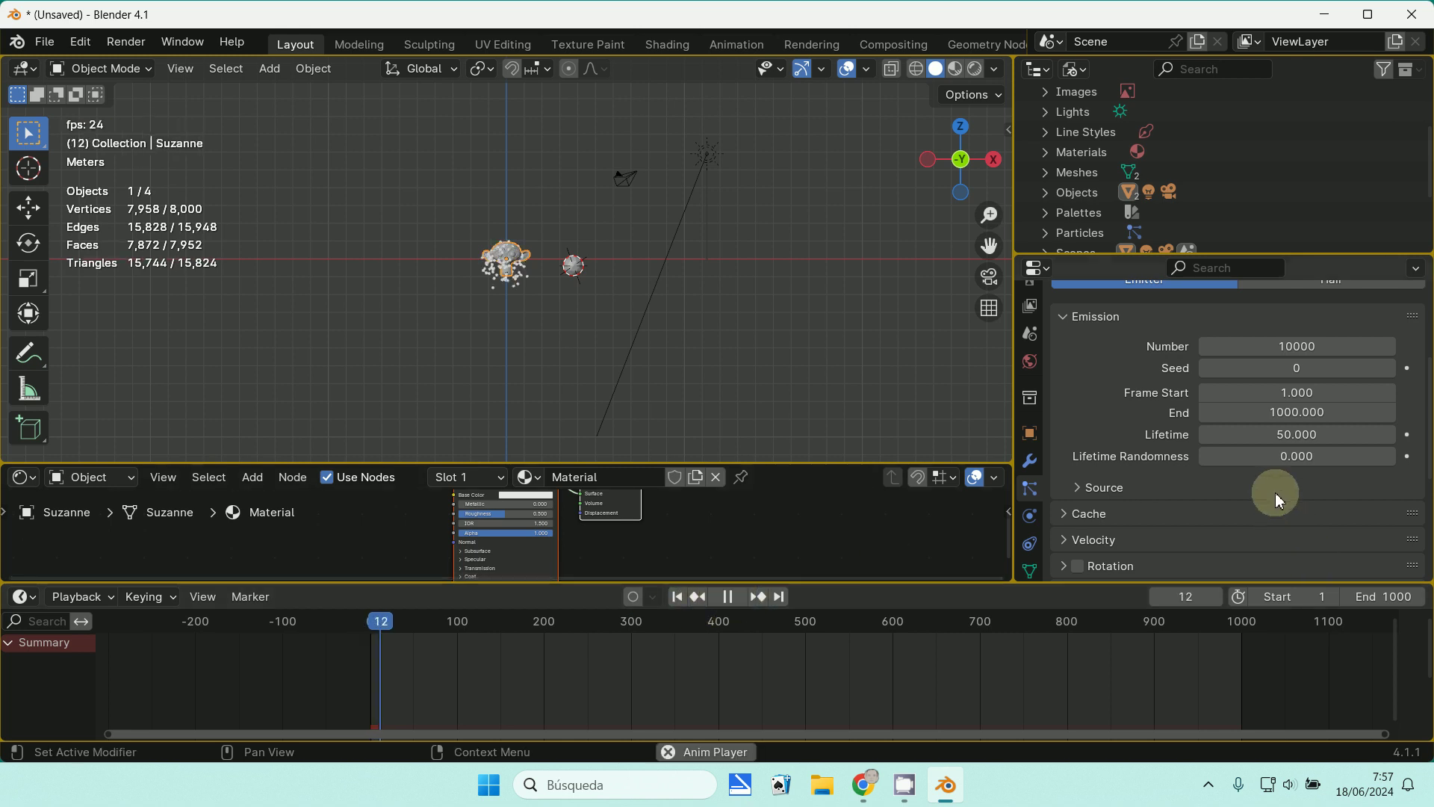
{"action": "scroll", "coordinate": [544, 345], "scroll_direction": "down", "scroll_amount": 5}
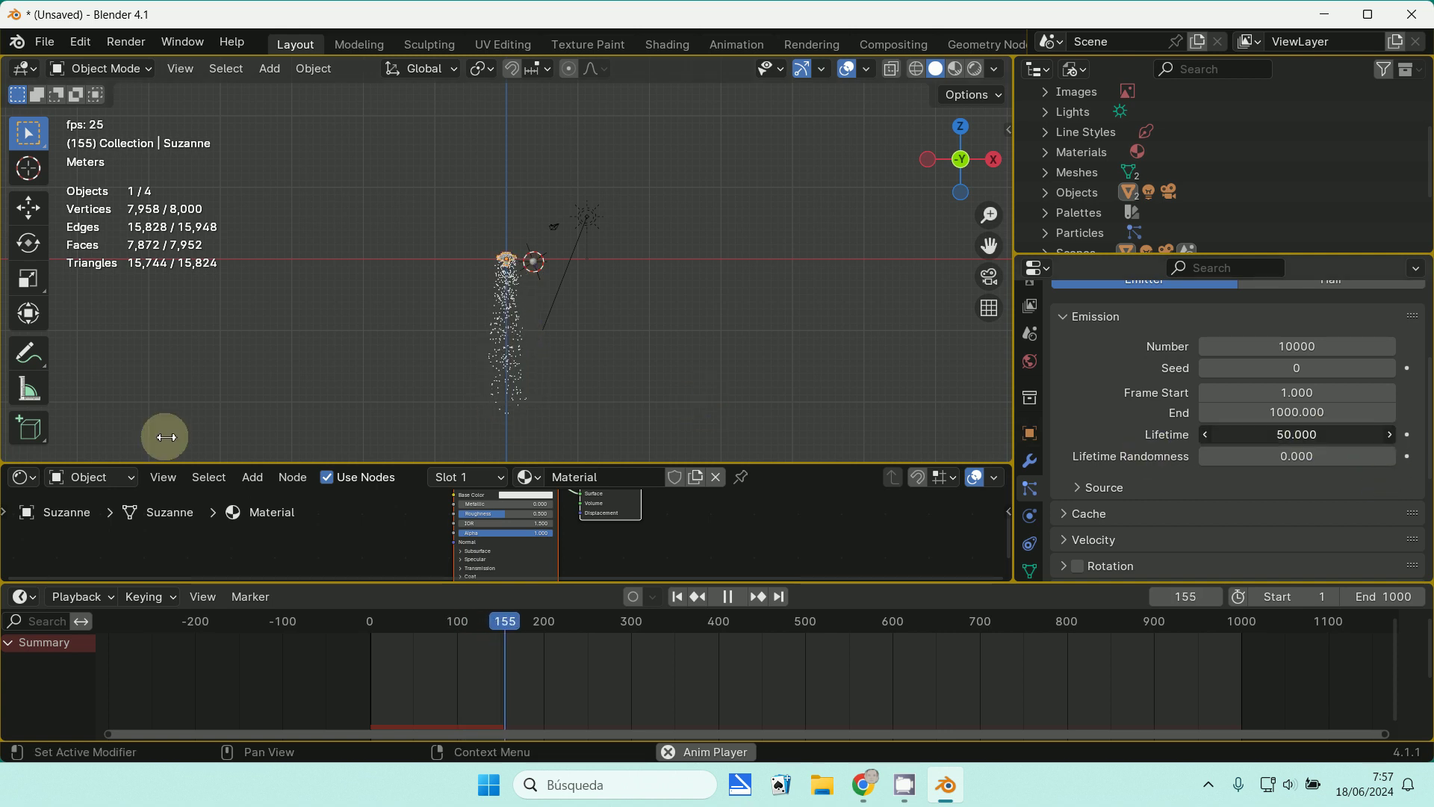
{"action": "left_click", "coordinate": [1315, 434]}
{"action": "type", "text": "20"}
{"action": "key", "text": "Return"}
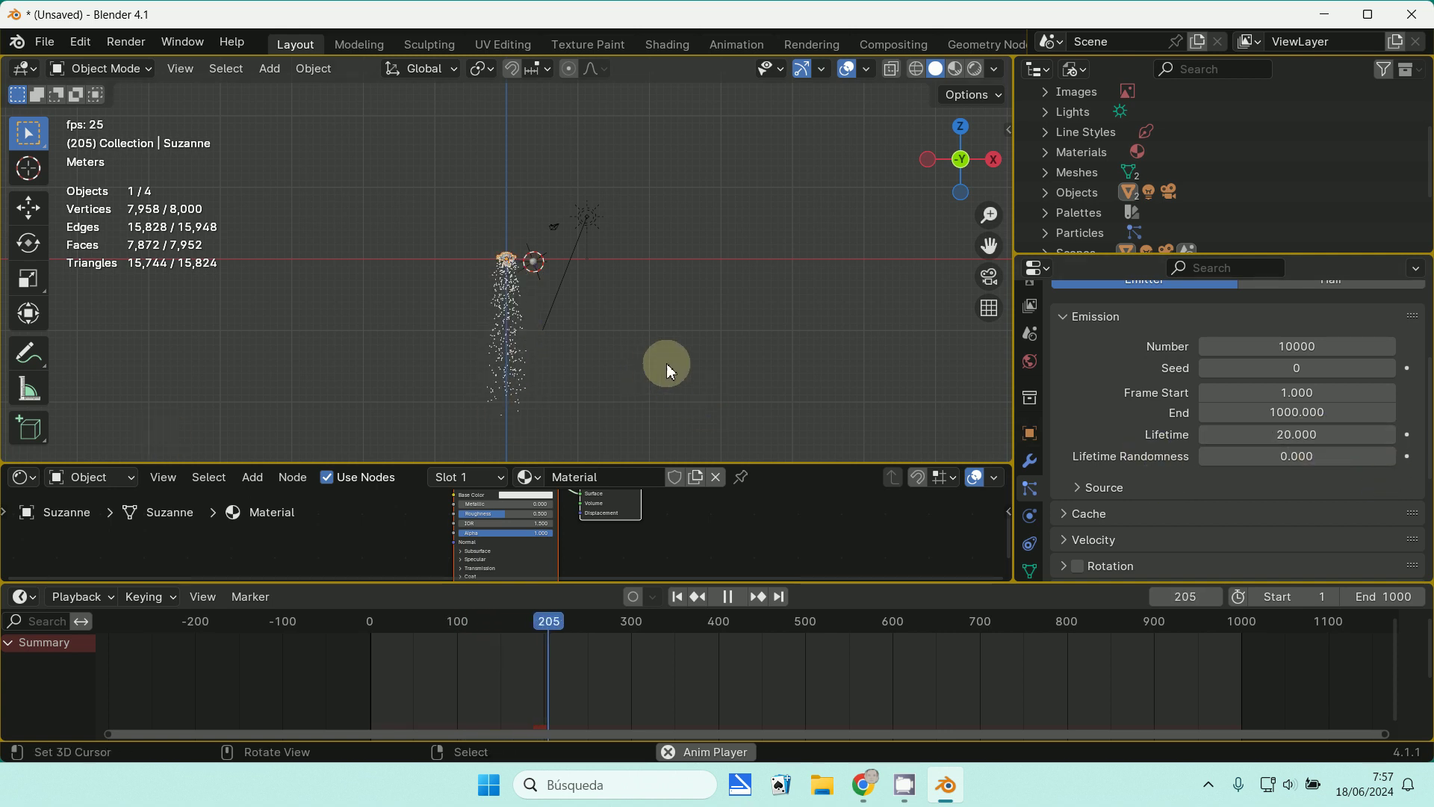
- Deselect Suzanne, enlarge the properties editor upward, and stop the particle playback with the timeline at frame 0
{"action": "left_click", "coordinate": [529, 352]}
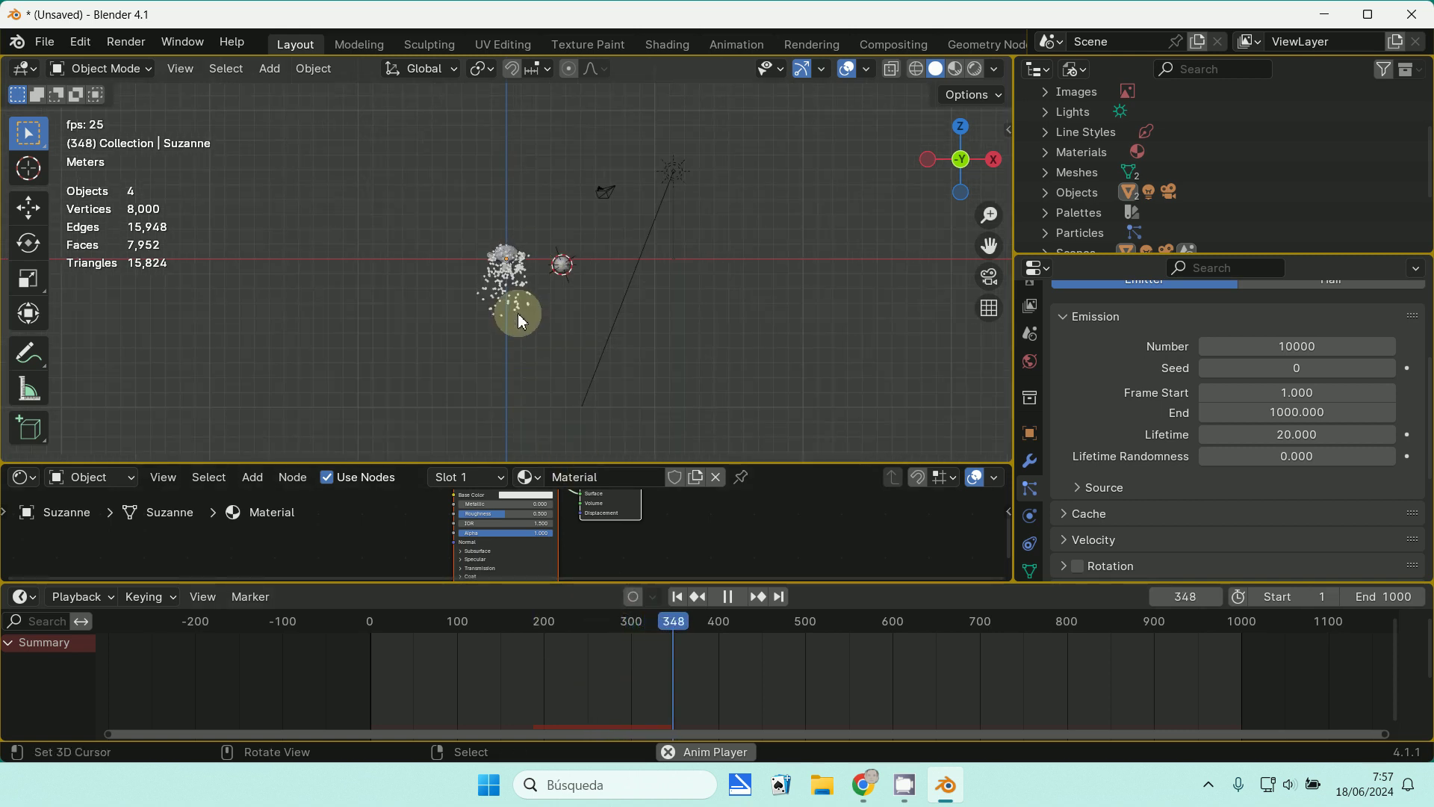
{"action": "scroll", "coordinate": [531, 391], "scroll_direction": "up", "scroll_amount": 3}
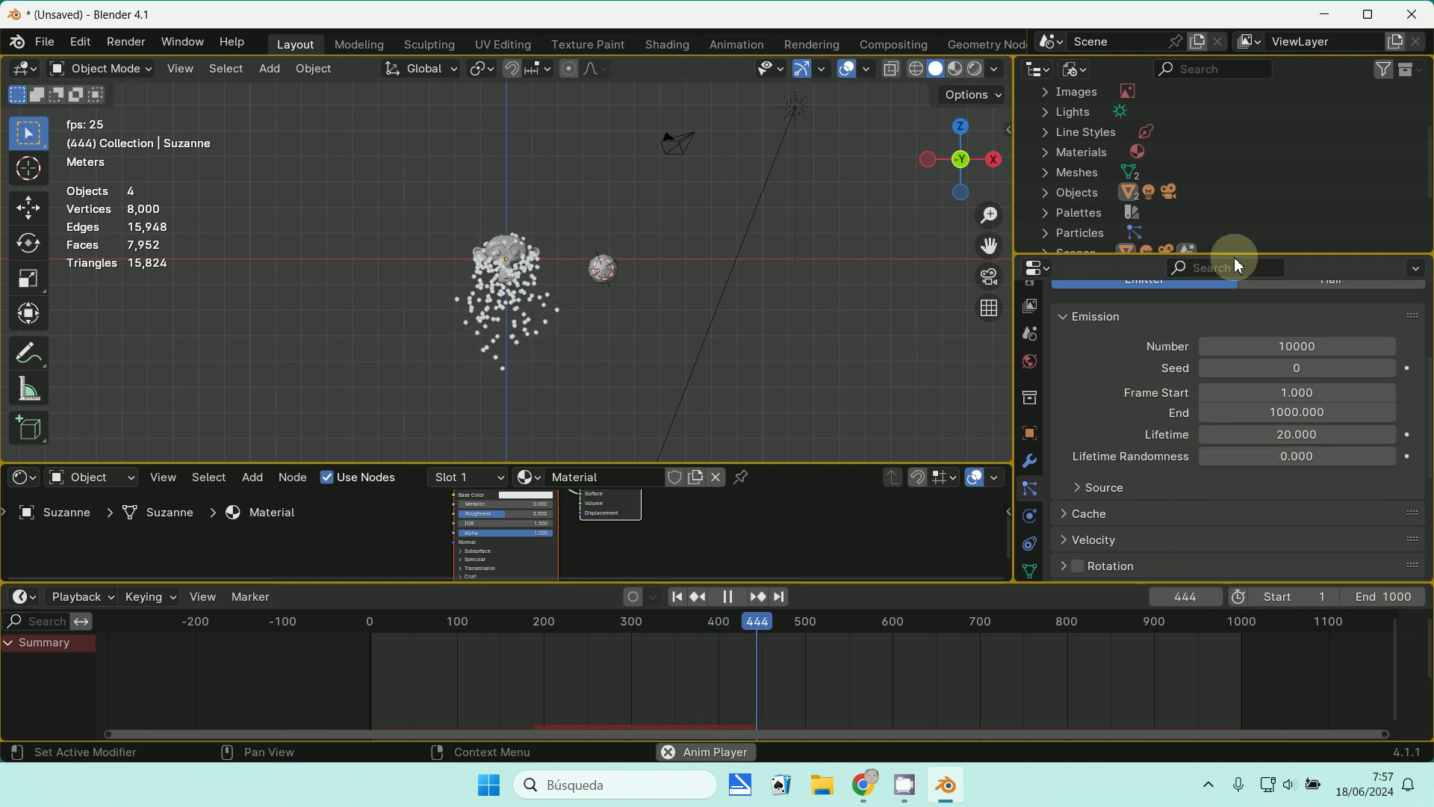
{"action": "left_click_drag", "start_coordinate": [1285, 257], "coordinate": [1285, 208]}
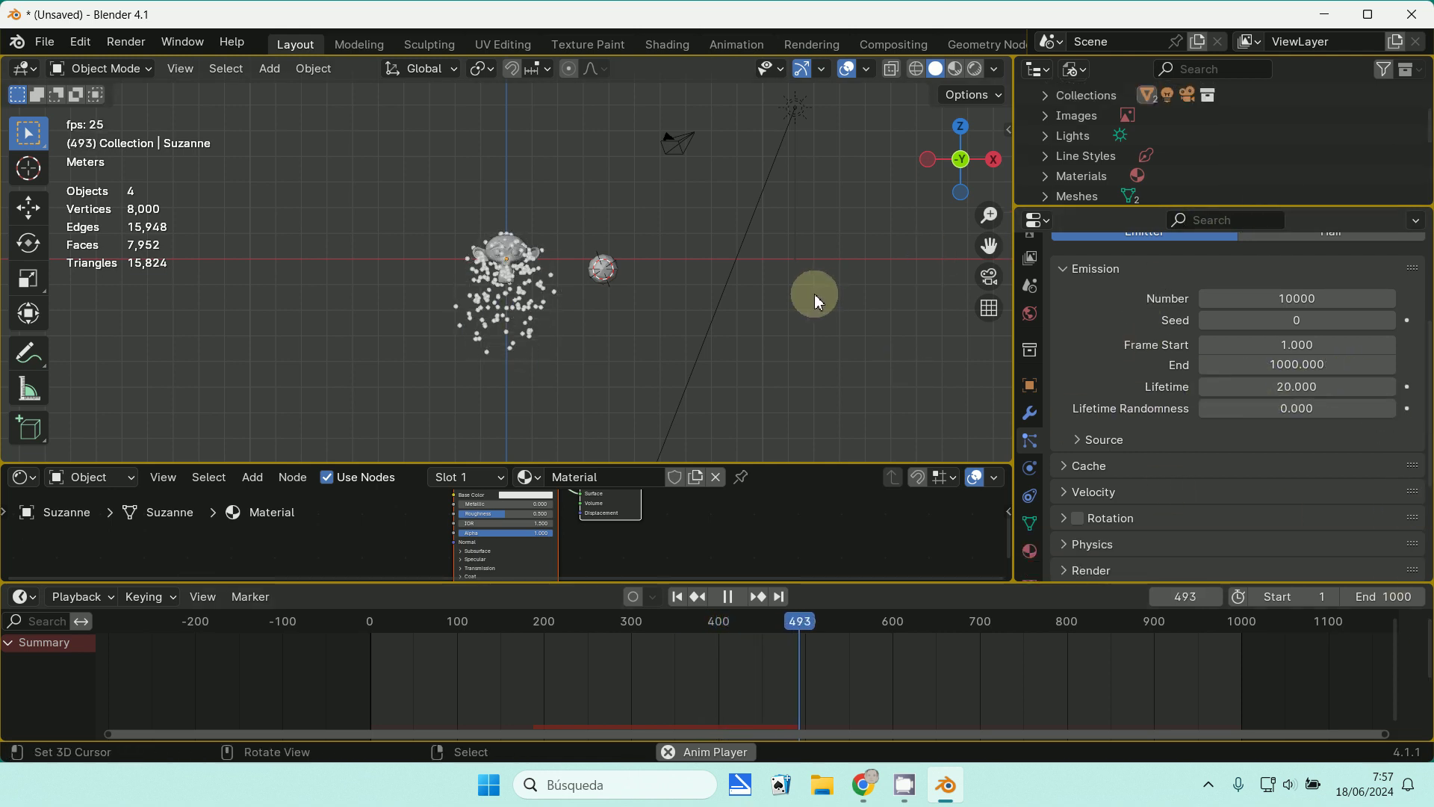
{"action": "key", "text": "Escape"}
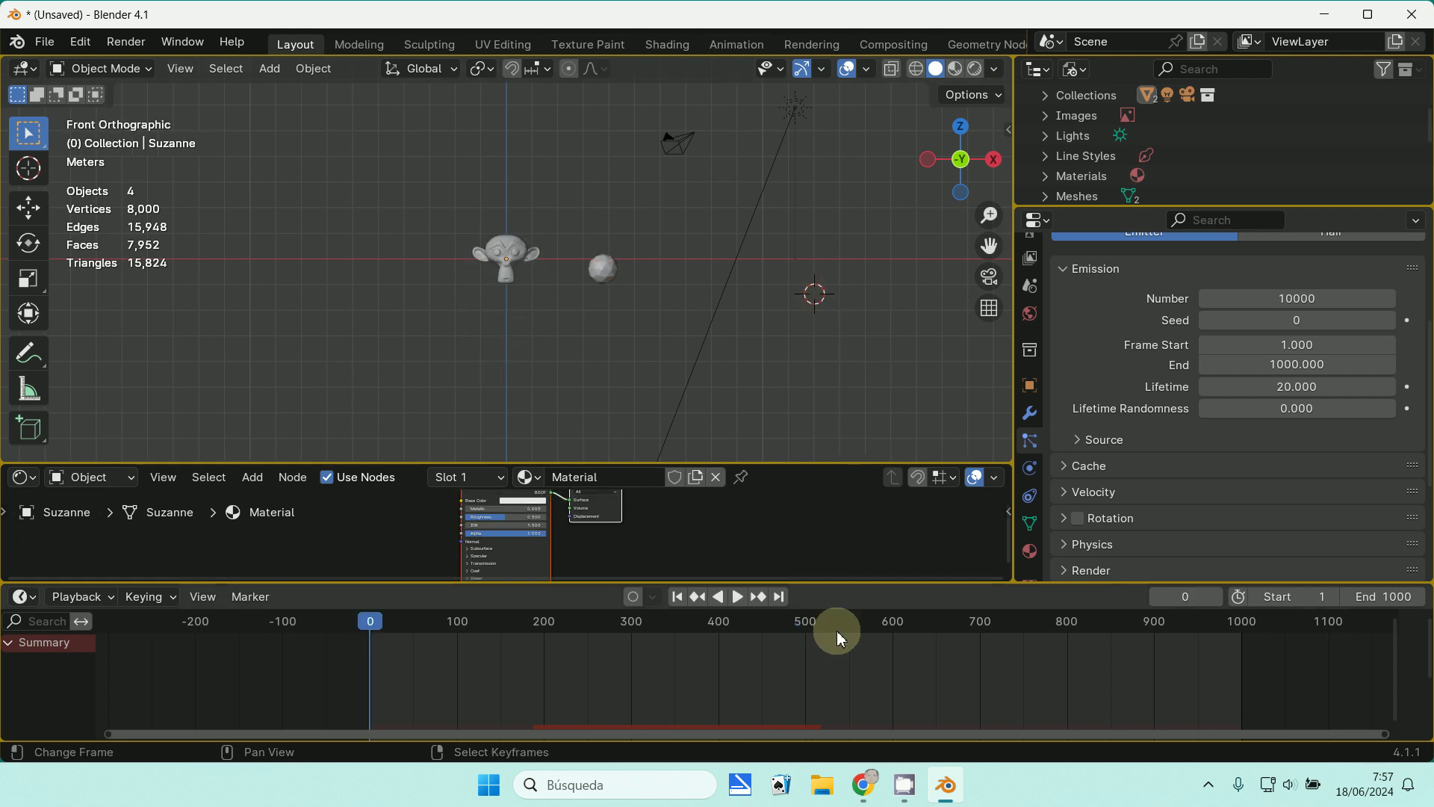
{"action": "scroll", "coordinate": [837, 672], "scroll_direction": "down", "scroll_amount": 3}
{"action": "scroll", "coordinate": [807, 692], "scroll_direction": "up", "scroll_amount": 2}
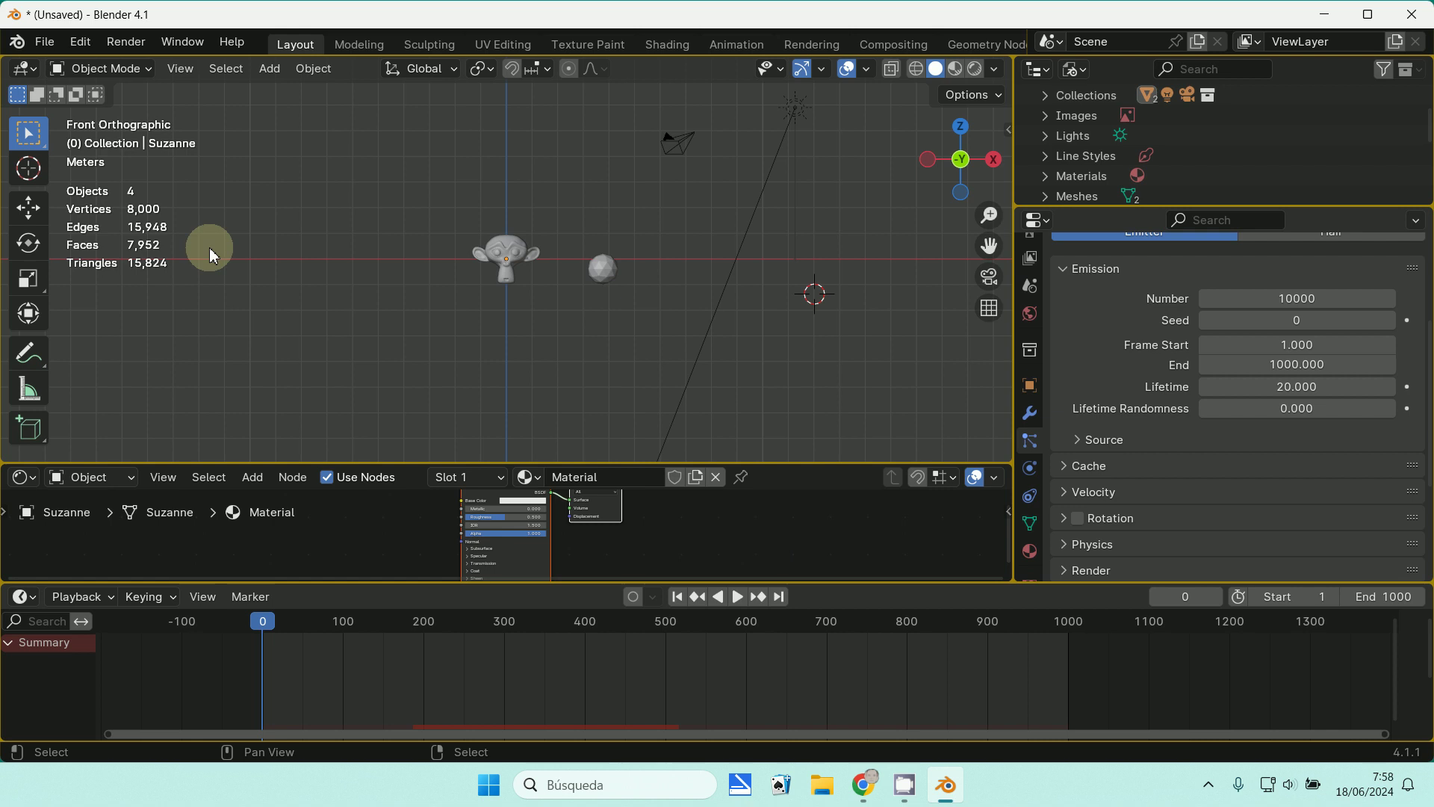
- Save the project as 999 in the Documents folder
{"action": "left_click", "coordinate": [46, 42]}
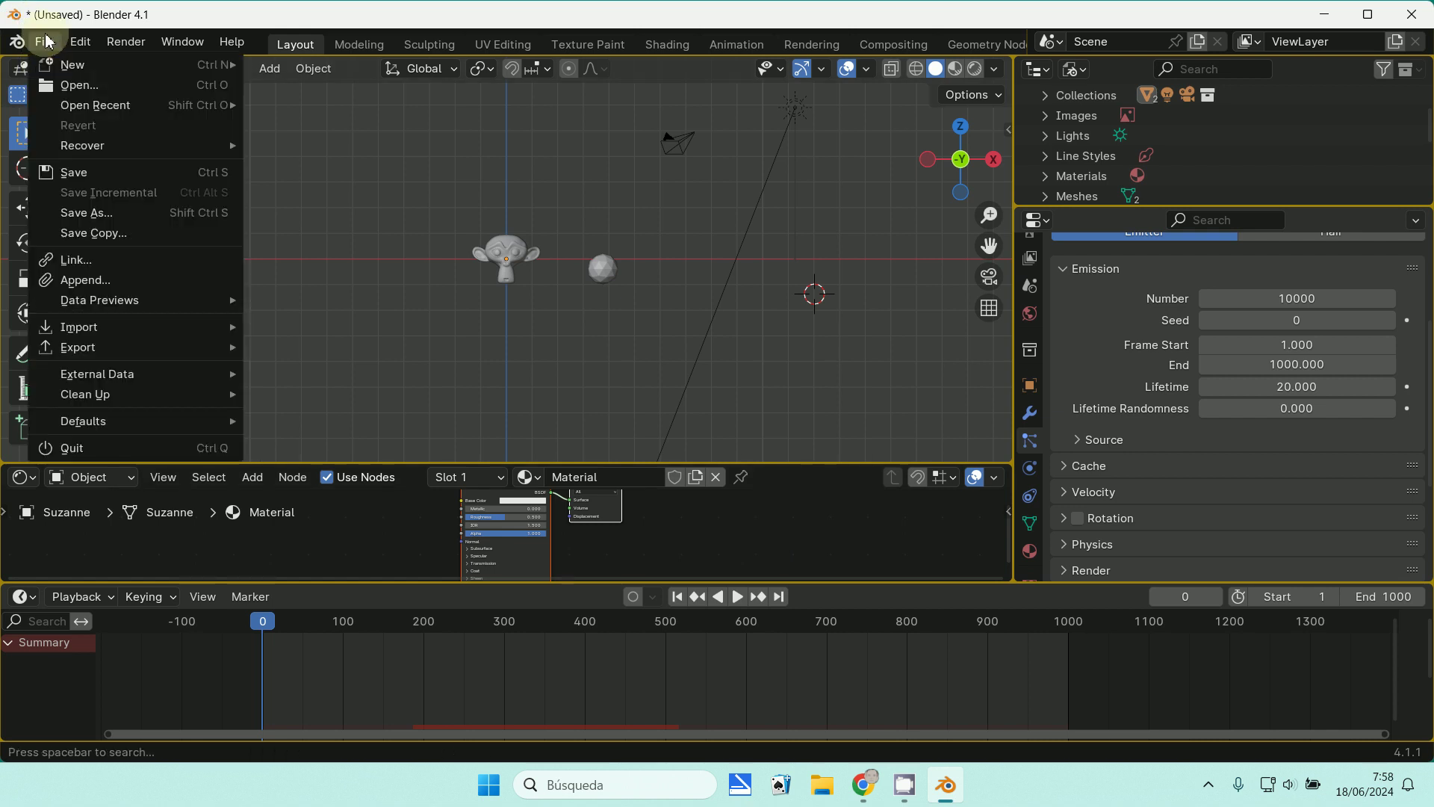
{"action": "left_click", "coordinate": [88, 212]}
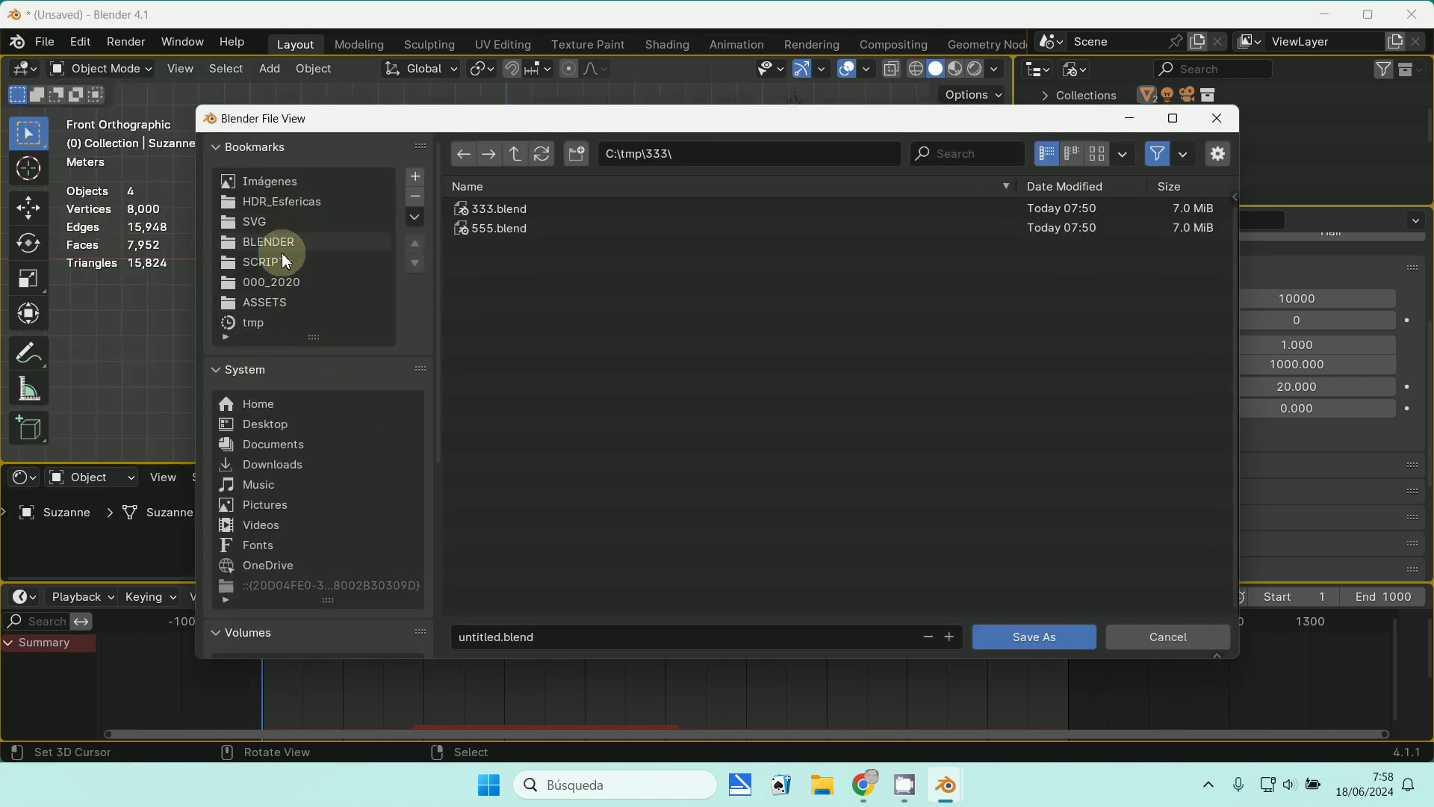
{"action": "left_click", "coordinate": [273, 445]}
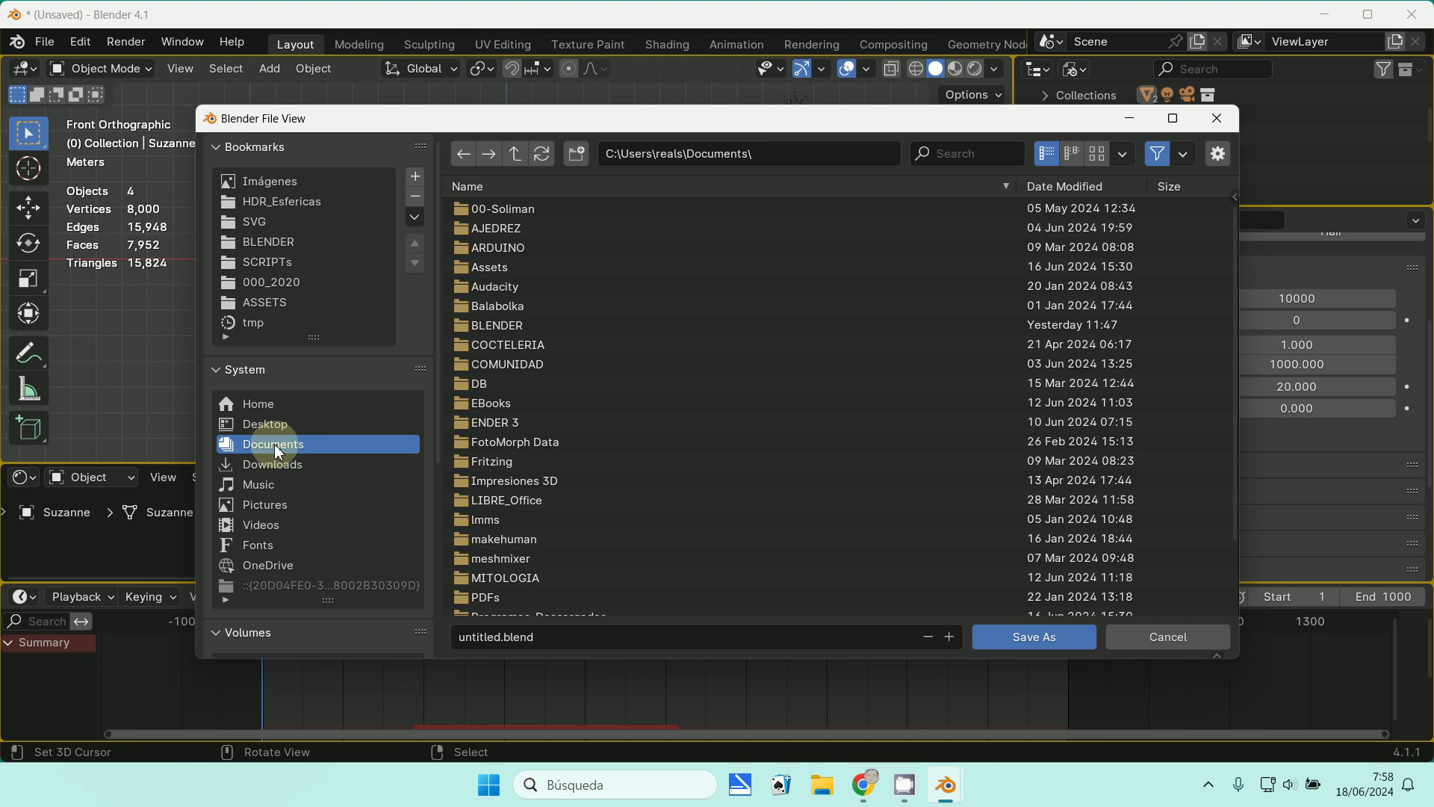
{"action": "left_click", "coordinate": [531, 644]}
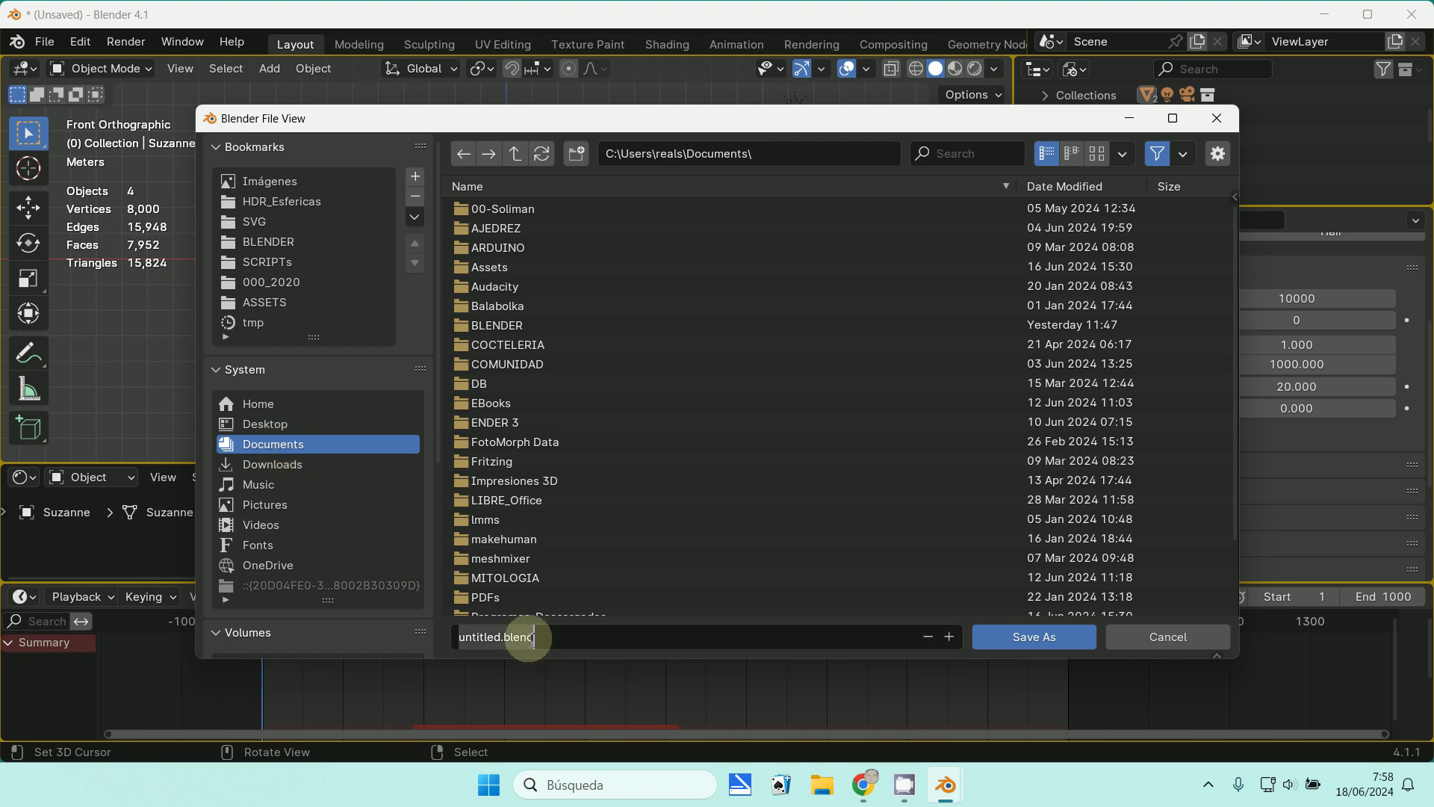
{"action": "type", "text": "999"}
{"action": "left_click", "coordinate": [1044, 637]}
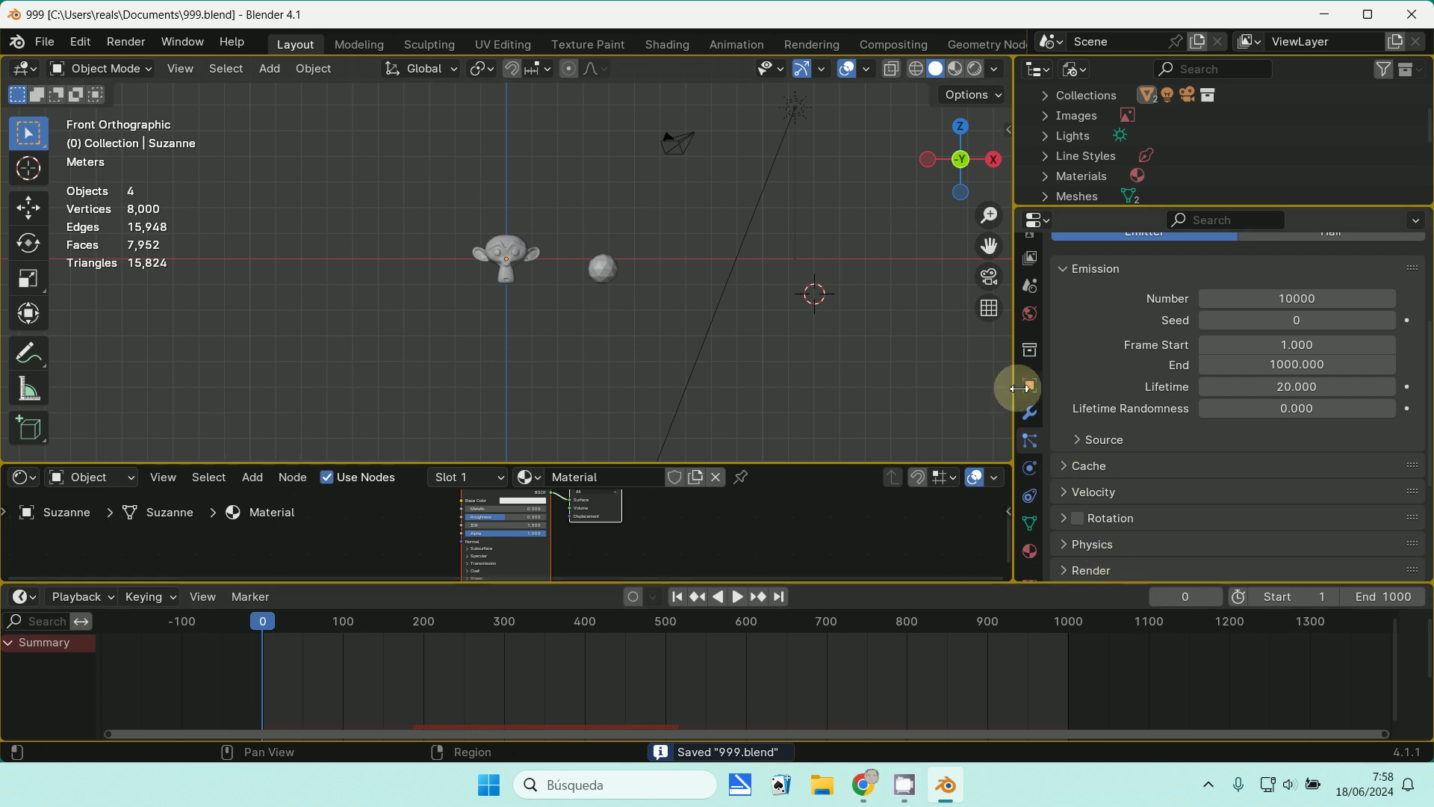
- Expand the particle system's Cache settings and widen the properties editor
{"action": "scroll", "coordinate": [1153, 424], "scroll_direction": "down", "scroll_amount": 5}
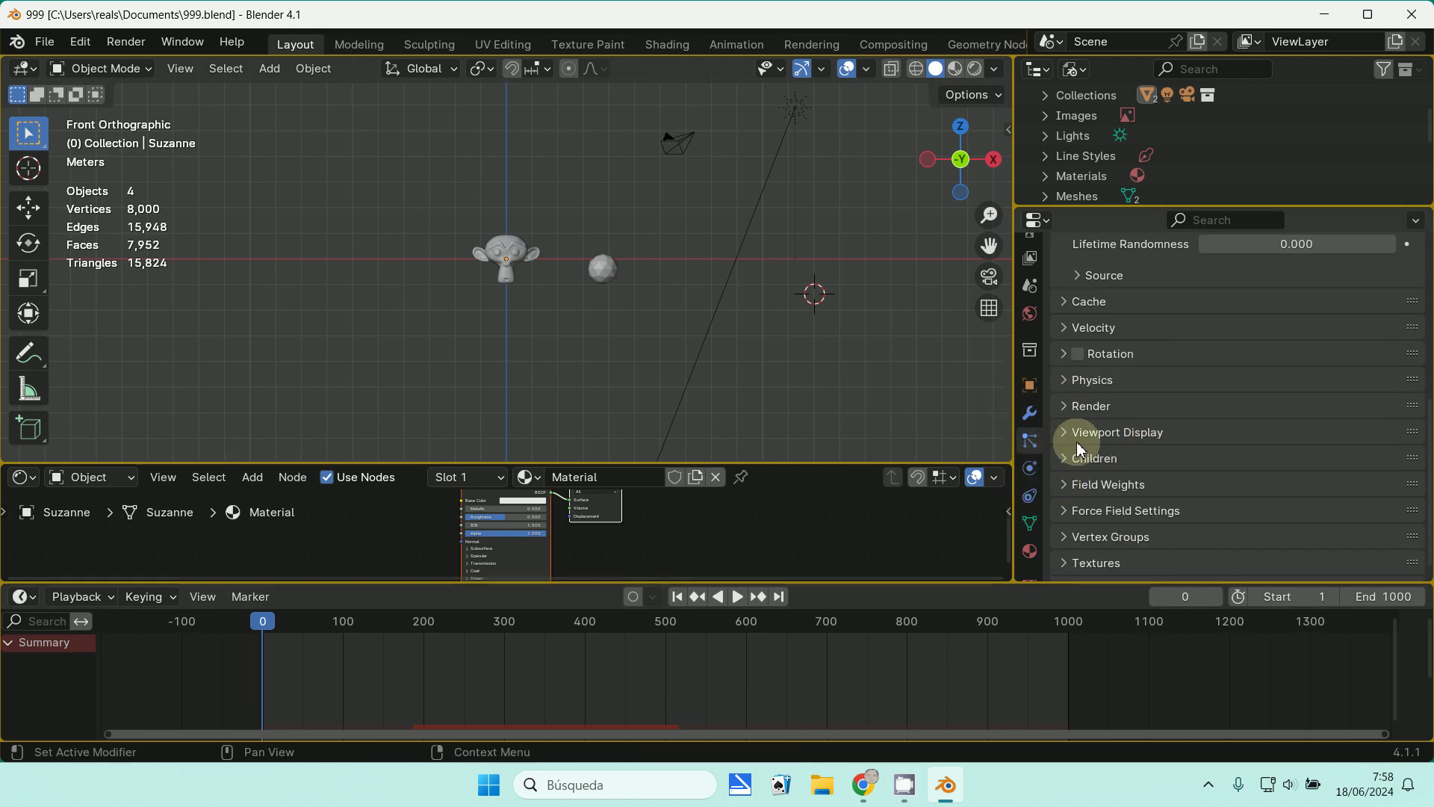
{"action": "scroll", "coordinate": [1076, 449], "scroll_direction": "up", "scroll_amount": 7}
{"action": "scroll", "coordinate": [1080, 449], "scroll_direction": "down", "scroll_amount": 5}
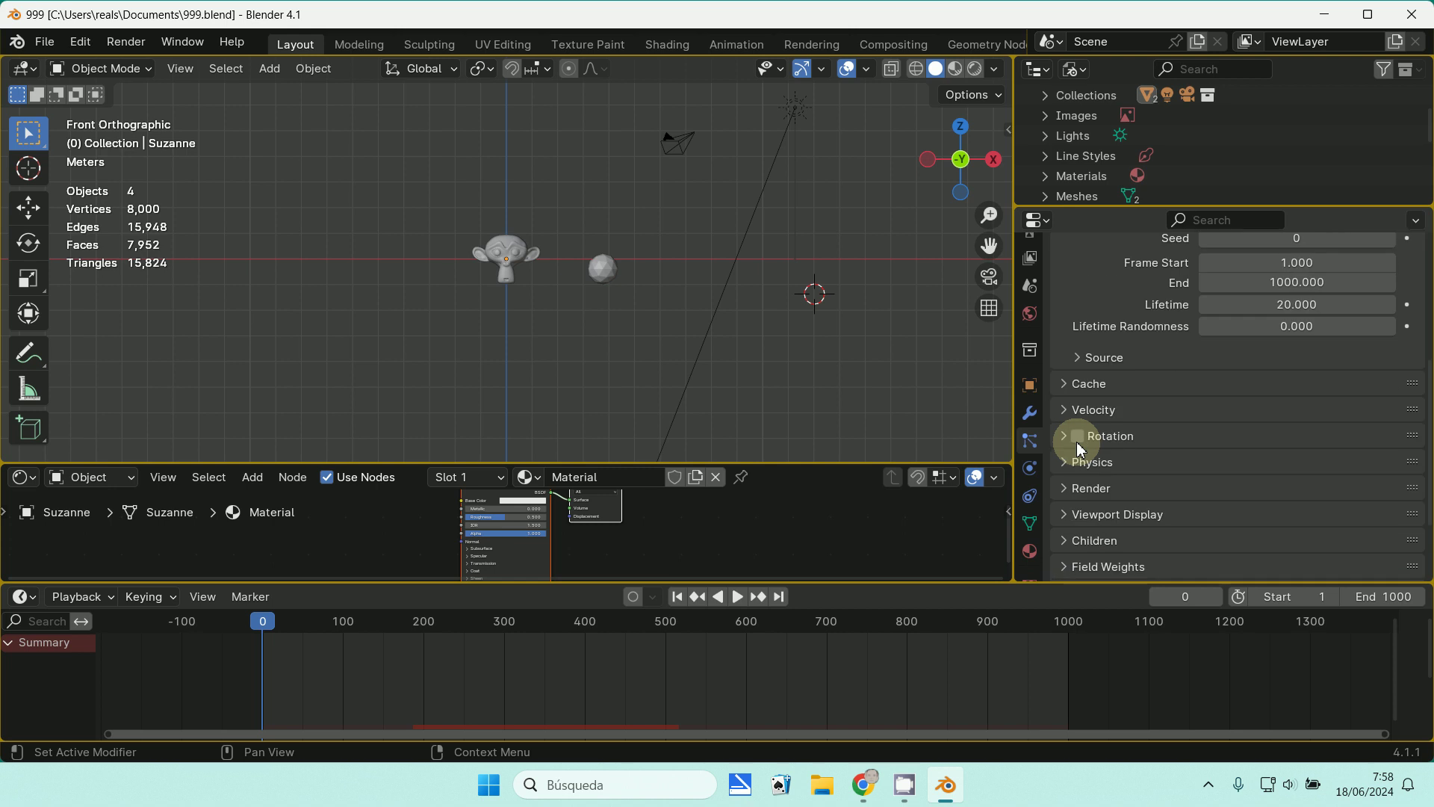
{"action": "left_click", "coordinate": [1072, 384]}
{"action": "scroll", "coordinate": [1128, 410], "scroll_direction": "down", "scroll_amount": 3}
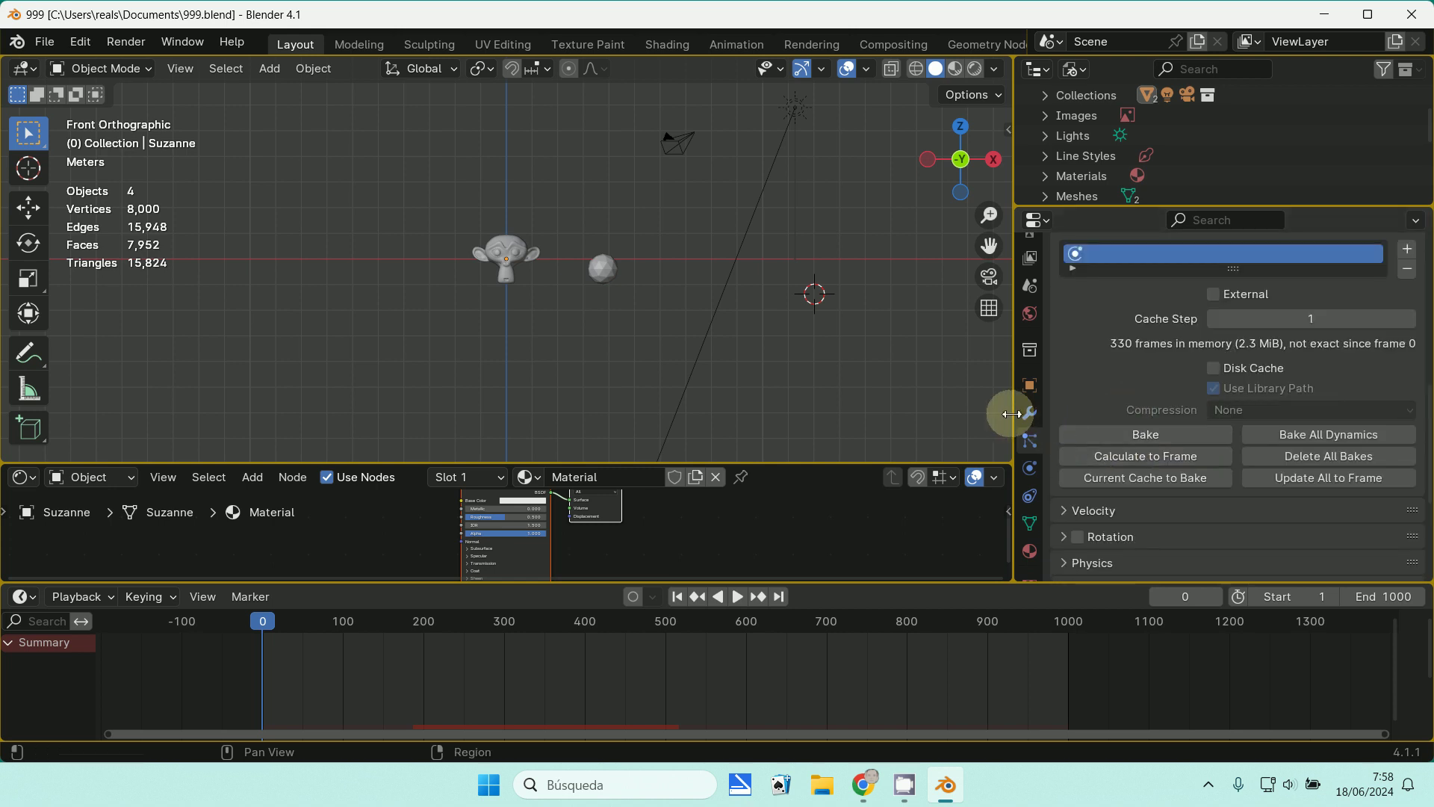
{"action": "left_click_drag", "start_coordinate": [1016, 414], "coordinate": [826, 423]}
{"action": "scroll", "coordinate": [1113, 448], "scroll_direction": "up", "scroll_amount": 4}
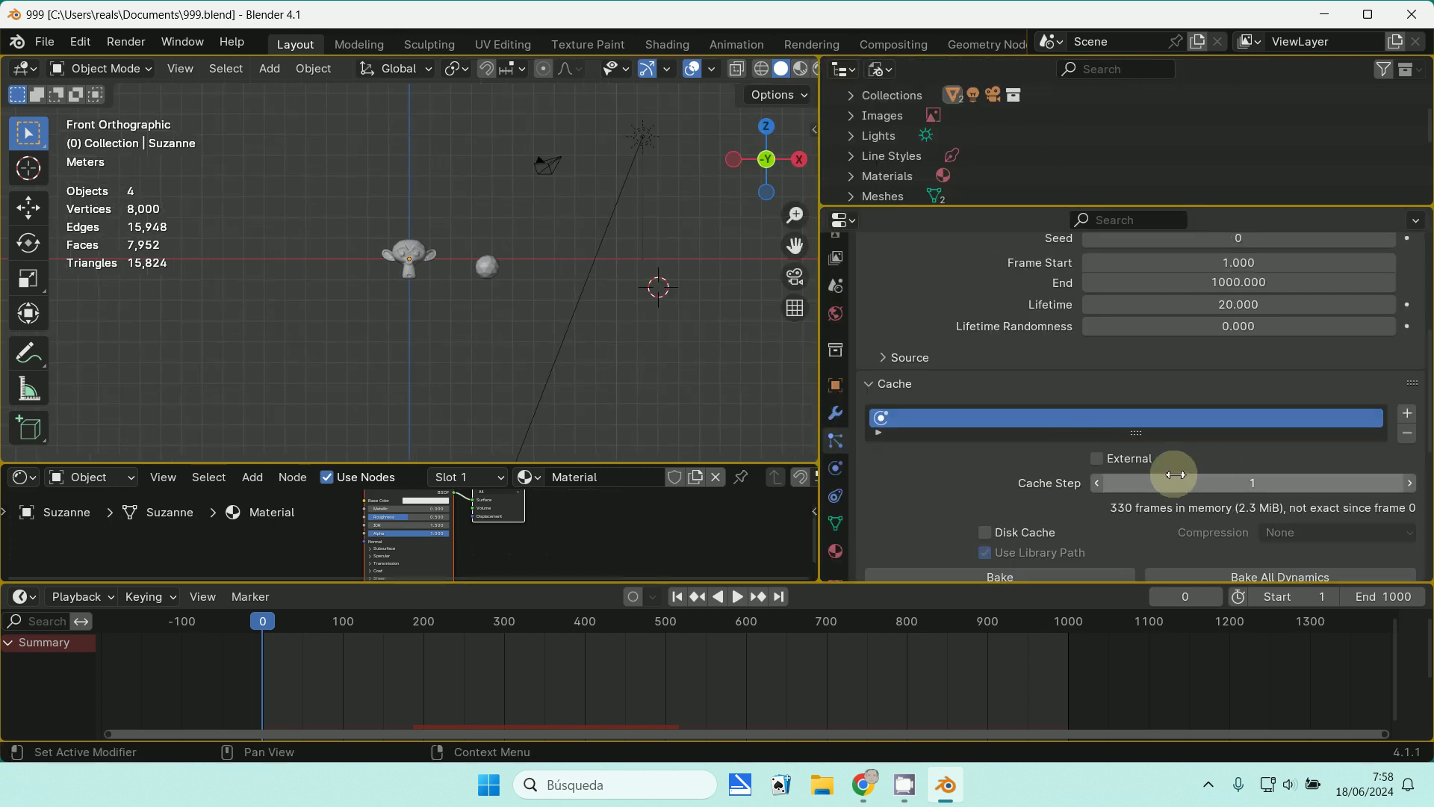
- Bake all dynamics from the particle Cache settings and look over the timeline's view options
{"action": "scroll", "coordinate": [1165, 485], "scroll_direction": "down", "scroll_amount": 2}
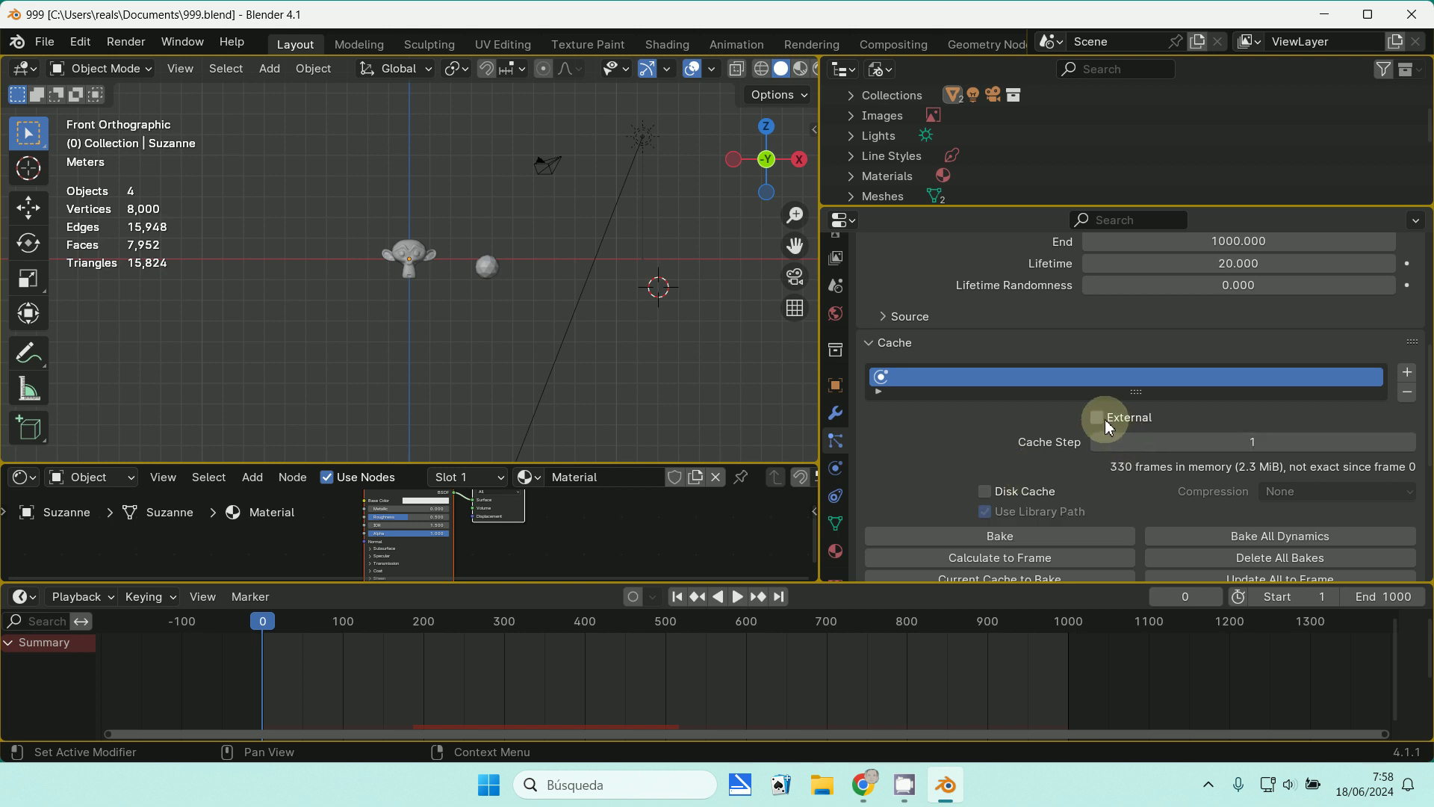
{"action": "scroll", "coordinate": [1034, 444], "scroll_direction": "down", "scroll_amount": 3}
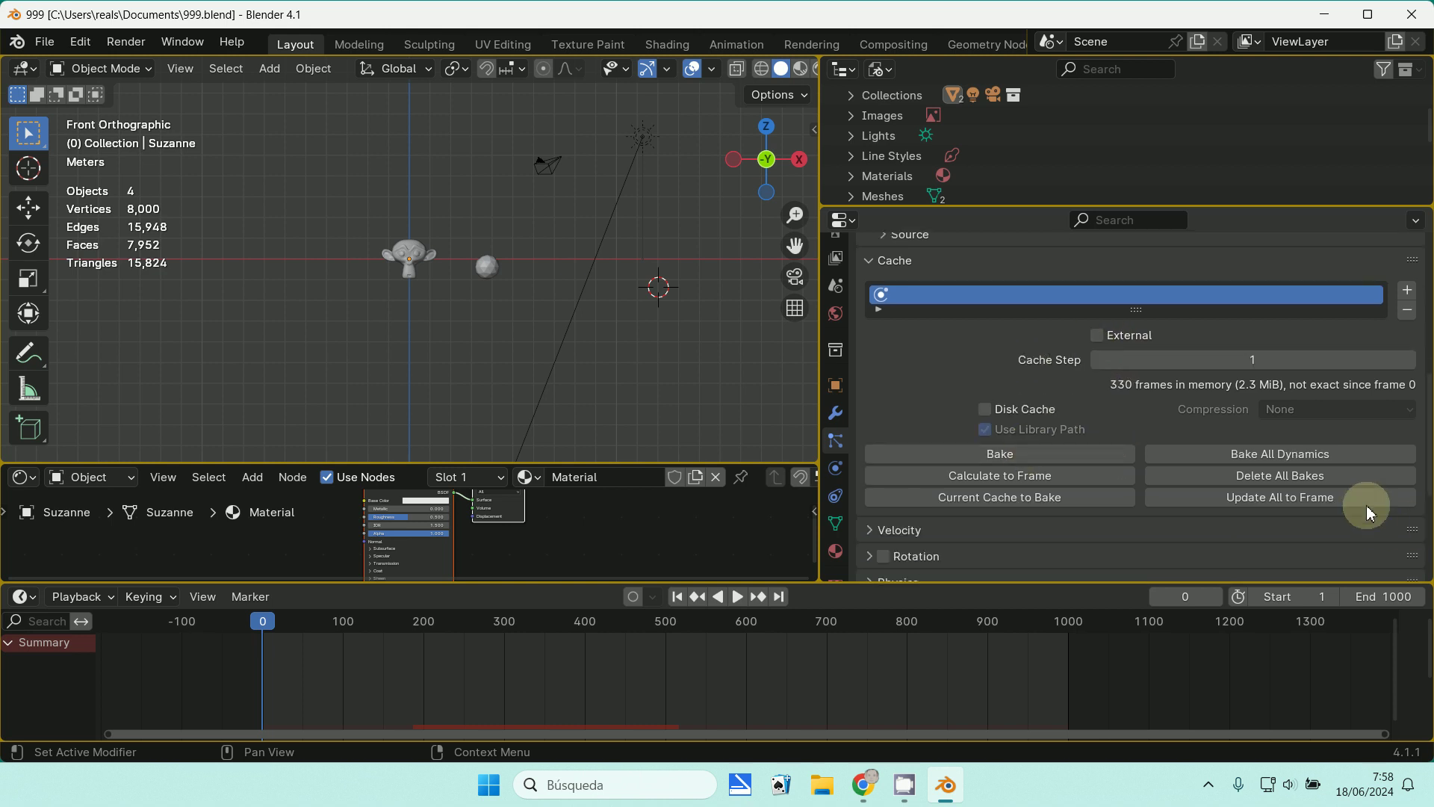
{"action": "left_click", "coordinate": [1280, 455]}
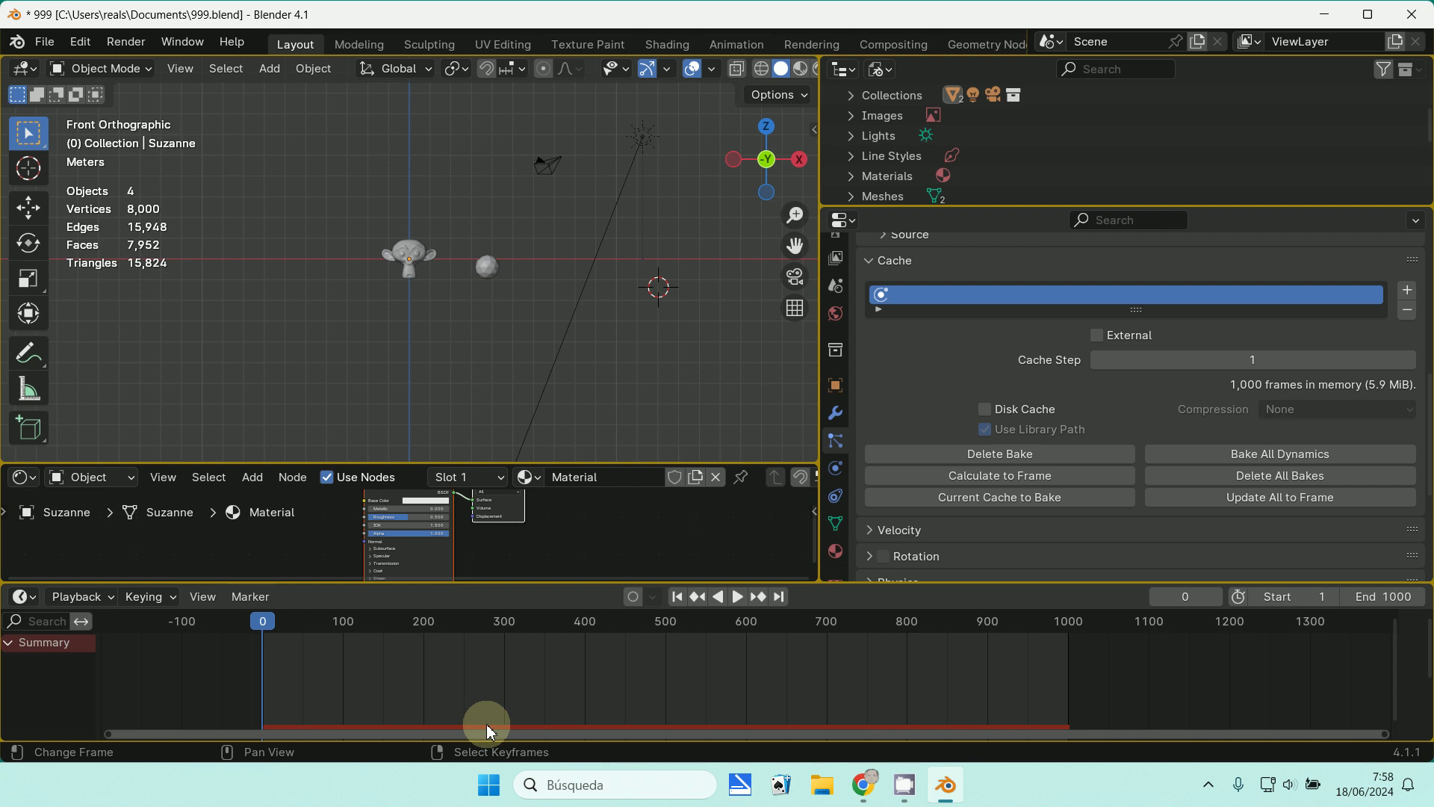
{"action": "left_click", "coordinate": [204, 599]}
{"action": "mouse_move", "coordinate": [237, 551]}
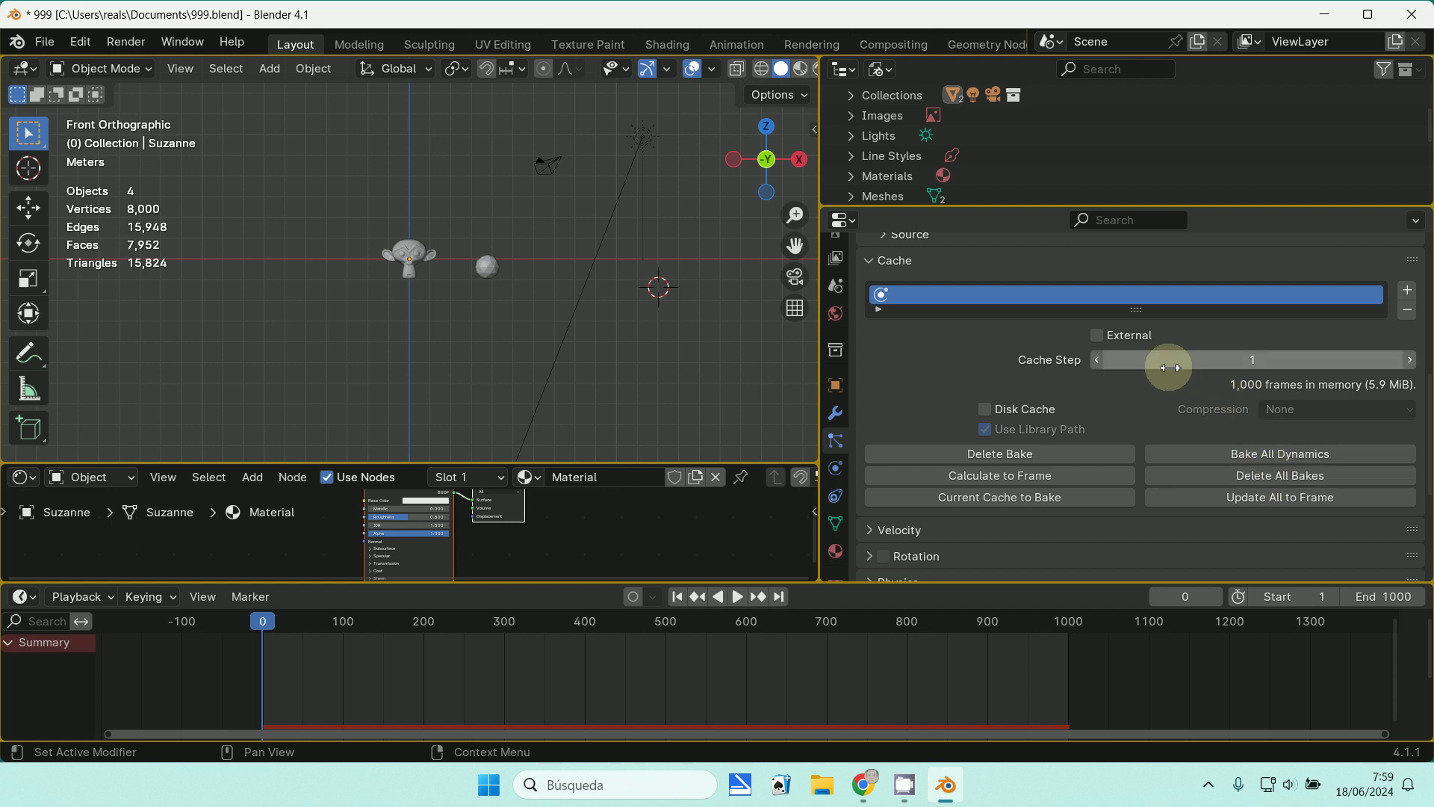
- Move the timeline to frame 641, render a test image of it, and close the render
{"action": "left_click", "coordinate": [779, 673]}
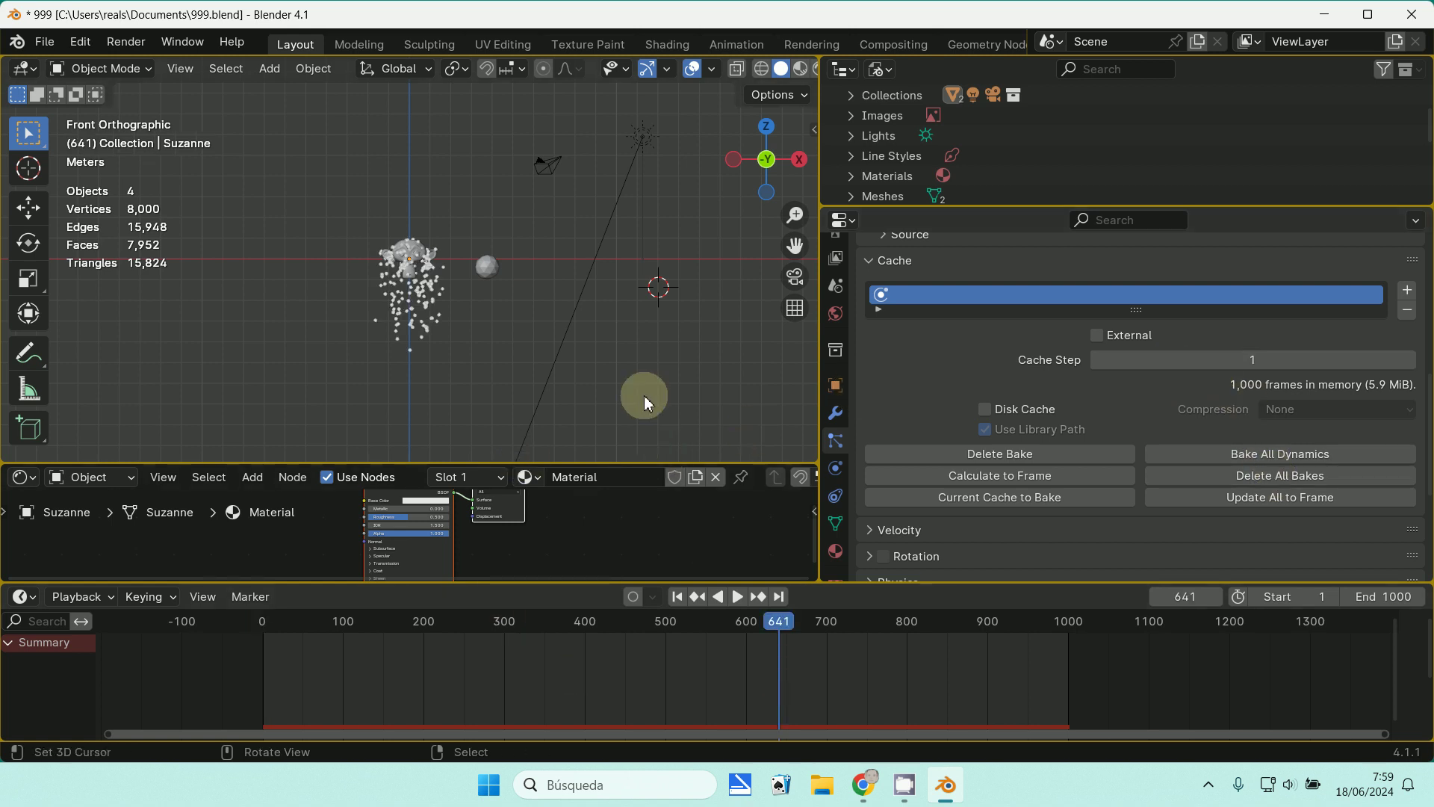
{"action": "key", "text": "F12"}
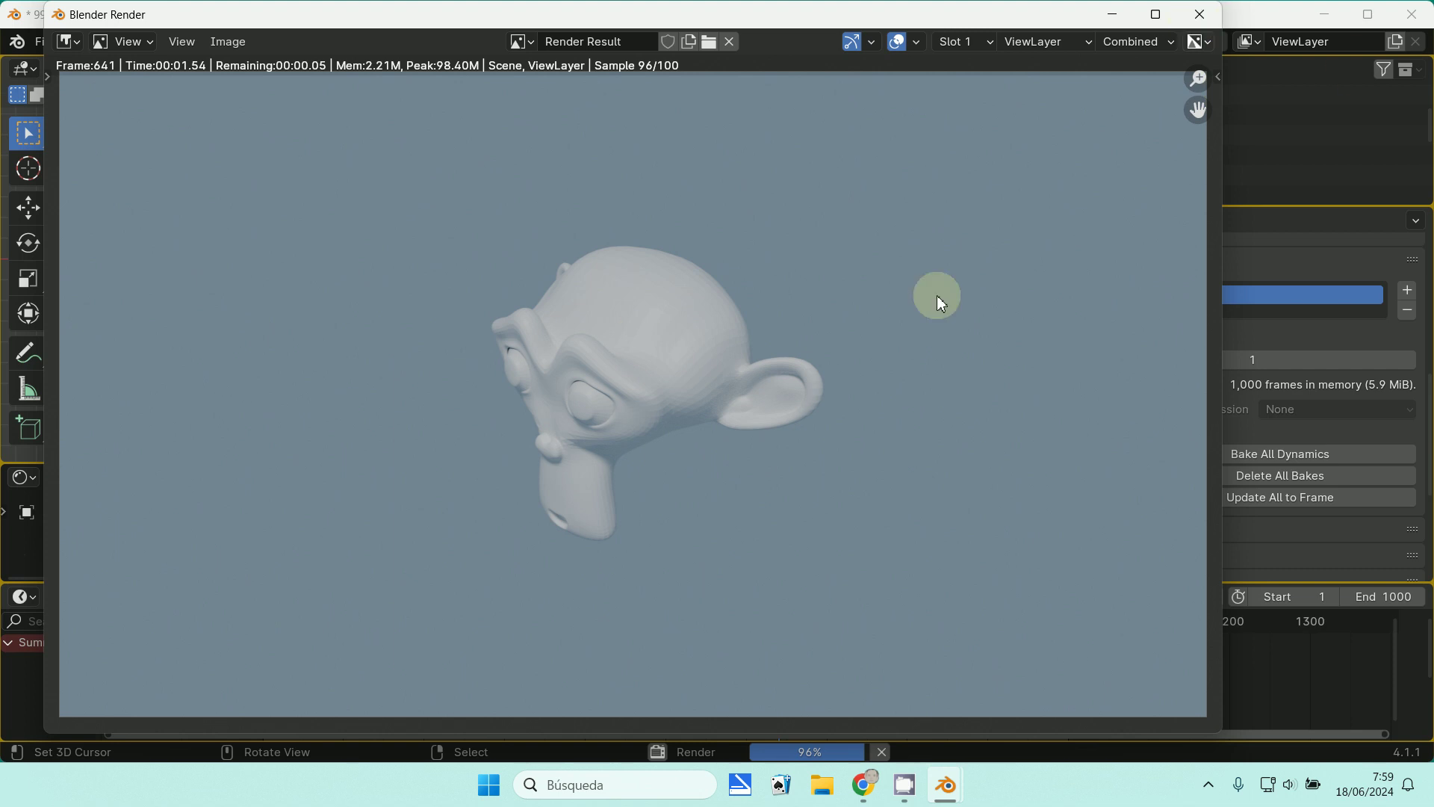
{"action": "key", "text": "Escape"}
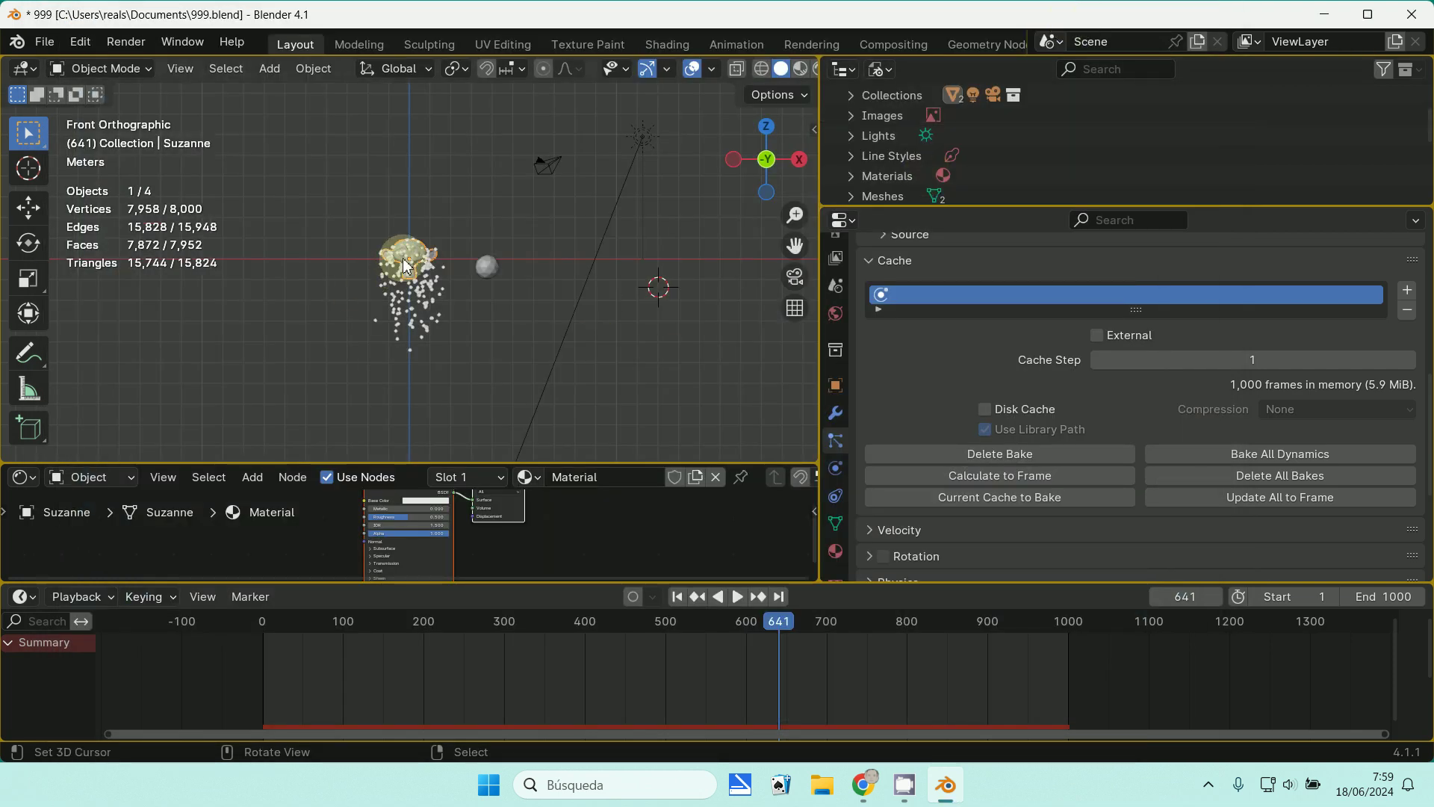
- Render Suzanne's particles as Object, using the Icosphere as the instance object
{"action": "scroll", "coordinate": [859, 508], "scroll_direction": "down", "scroll_amount": 3}
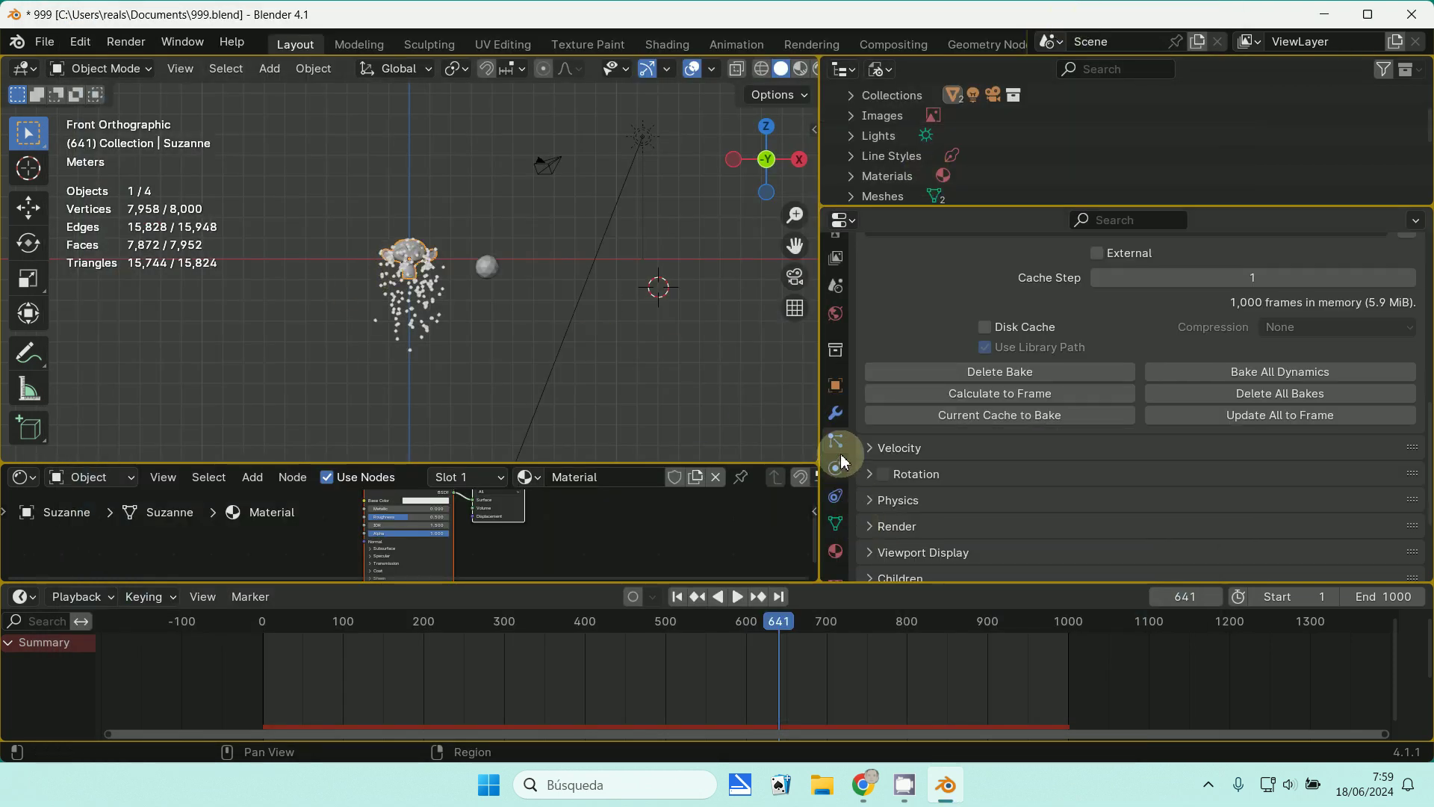
{"action": "scroll", "coordinate": [859, 457], "scroll_direction": "down", "scroll_amount": 5}
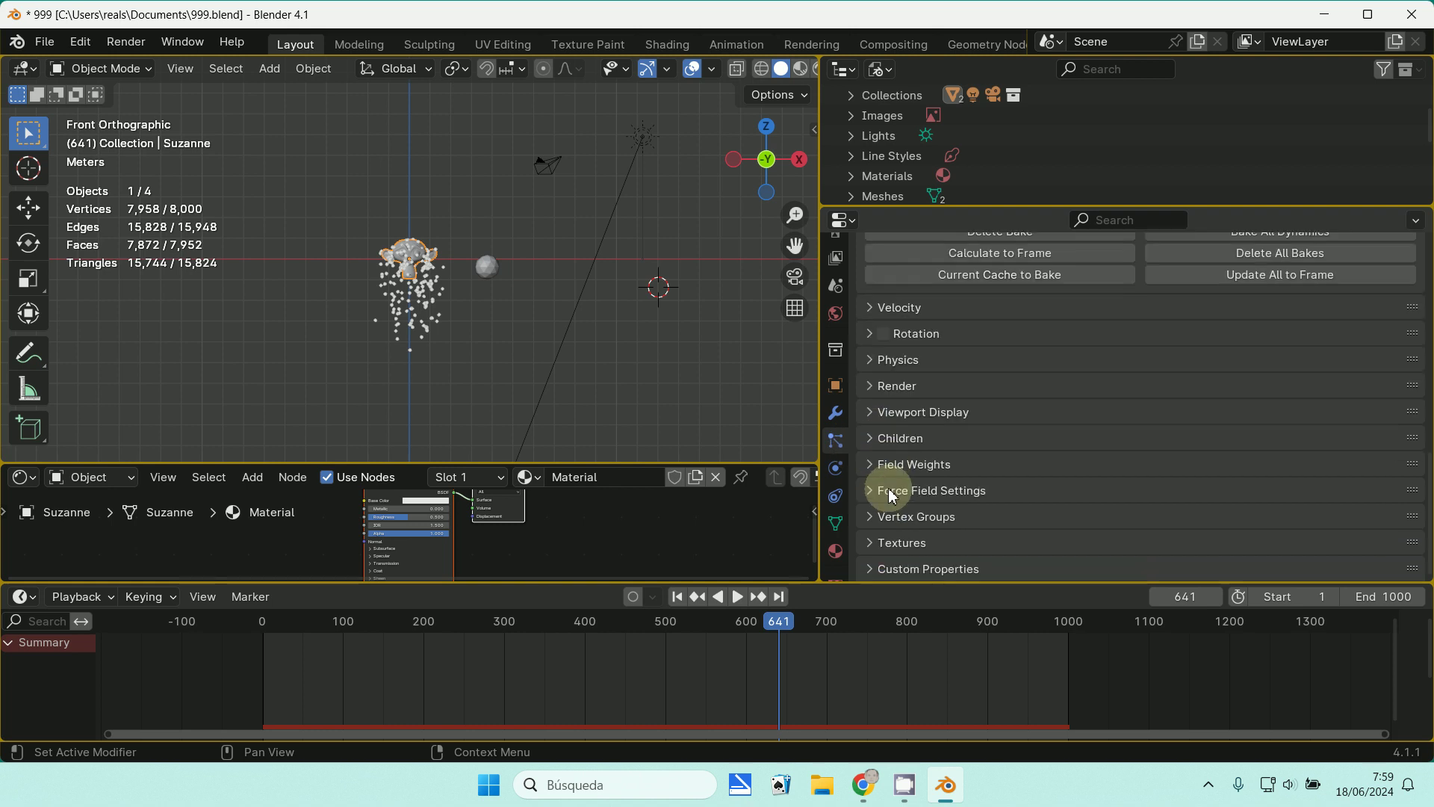
{"action": "left_click", "coordinate": [893, 387]}
{"action": "scroll", "coordinate": [1105, 373], "scroll_direction": "down", "scroll_amount": 3}
{"action": "left_click", "coordinate": [1098, 333]}
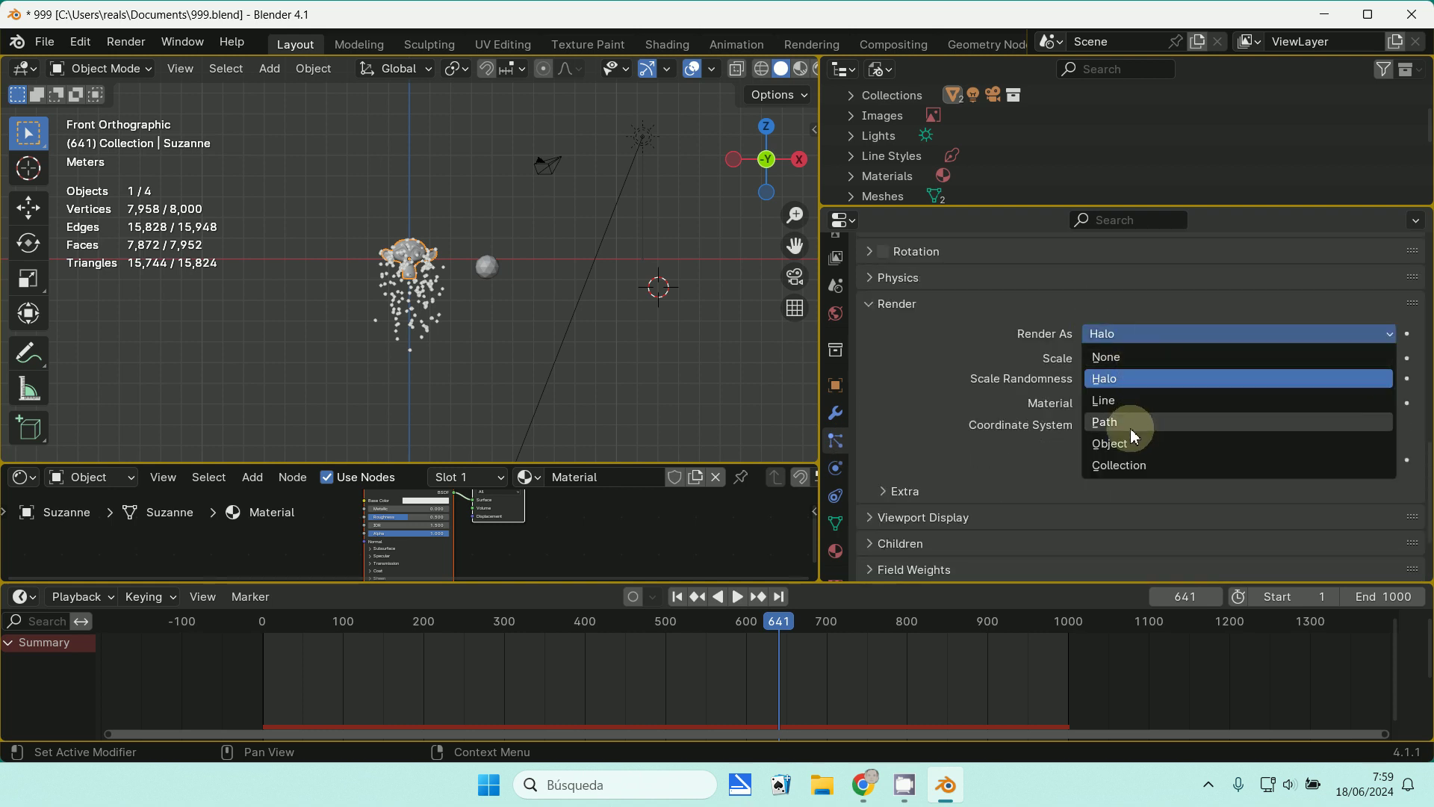
{"action": "left_click", "coordinate": [1110, 443]}
{"action": "left_click", "coordinate": [1109, 356]}
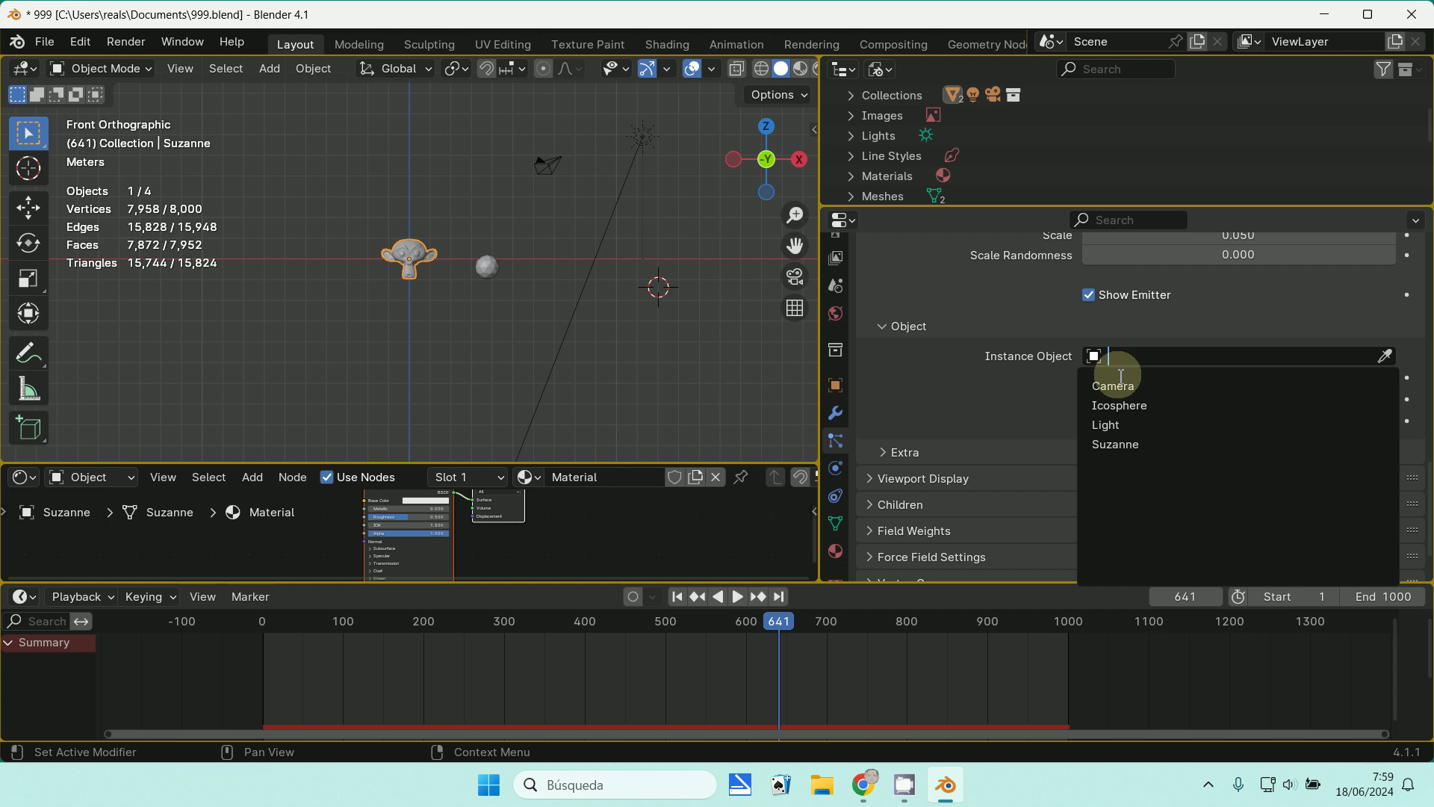
{"action": "left_click", "coordinate": [1164, 405]}
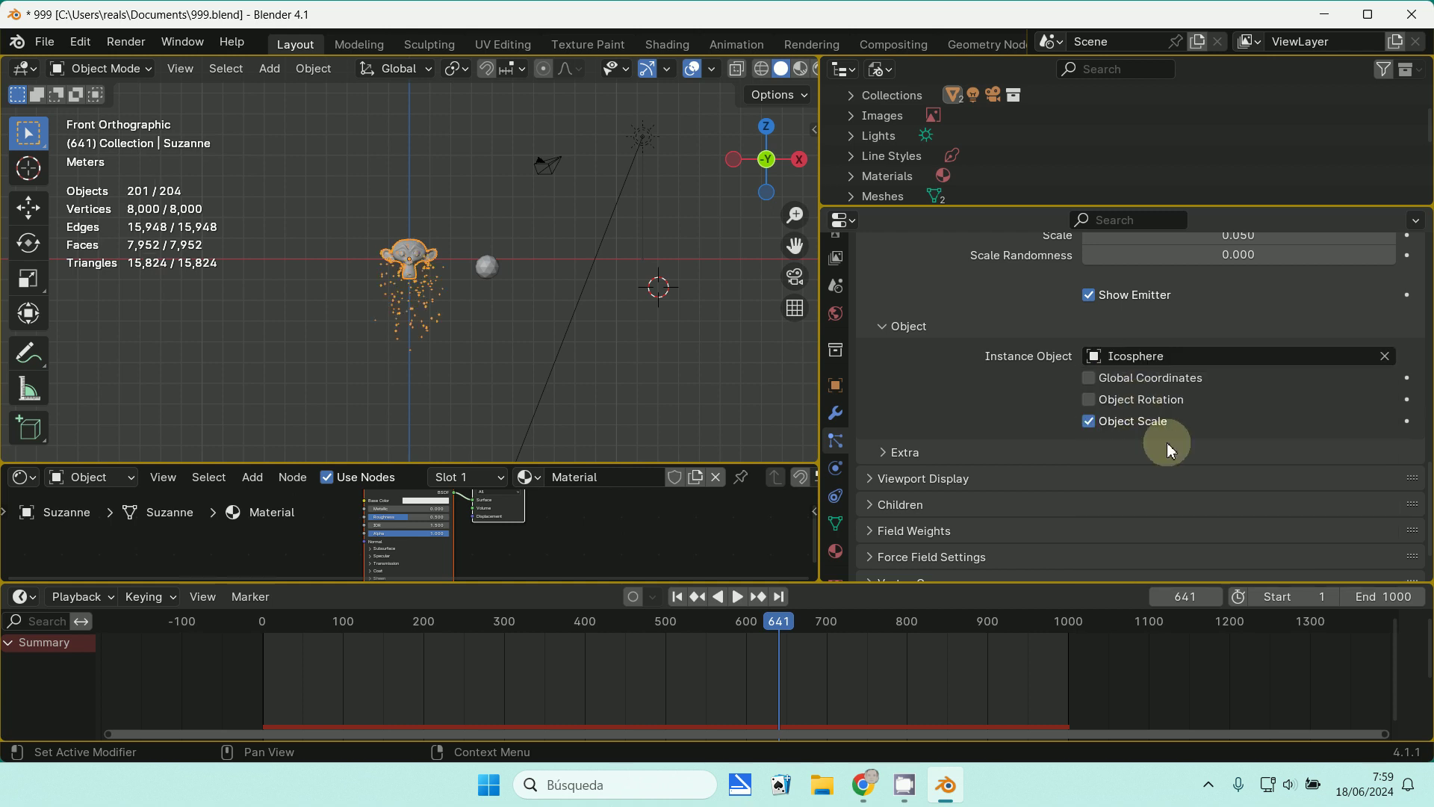
- Set the particles' render scale to 0.080 and render a test image of the current frame
{"action": "scroll", "coordinate": [650, 342], "scroll_direction": "up", "scroll_amount": 4}
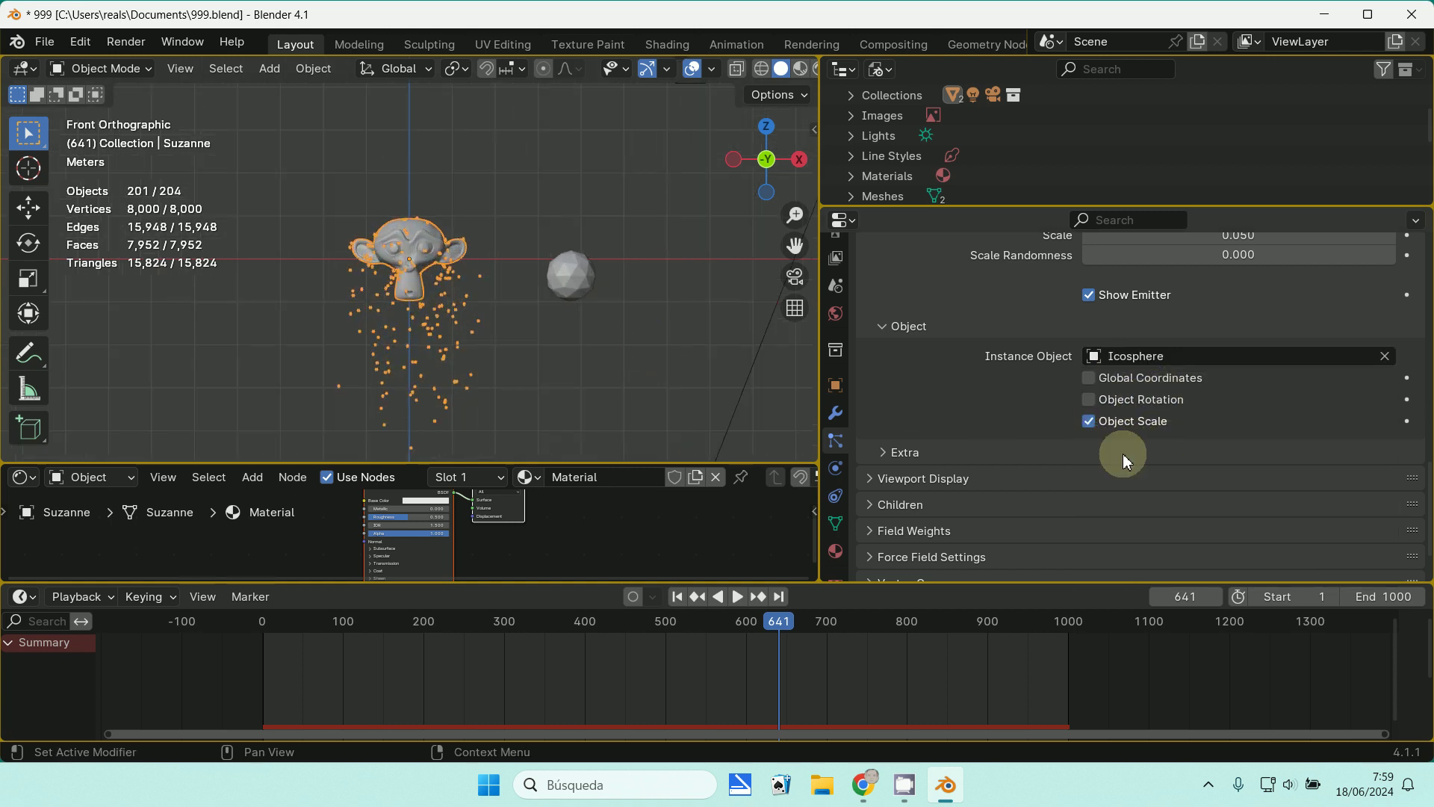
{"action": "scroll", "coordinate": [1127, 359], "scroll_direction": "up", "scroll_amount": 4}
{"action": "scroll", "coordinate": [1248, 319], "scroll_direction": "down", "scroll_amount": 2}
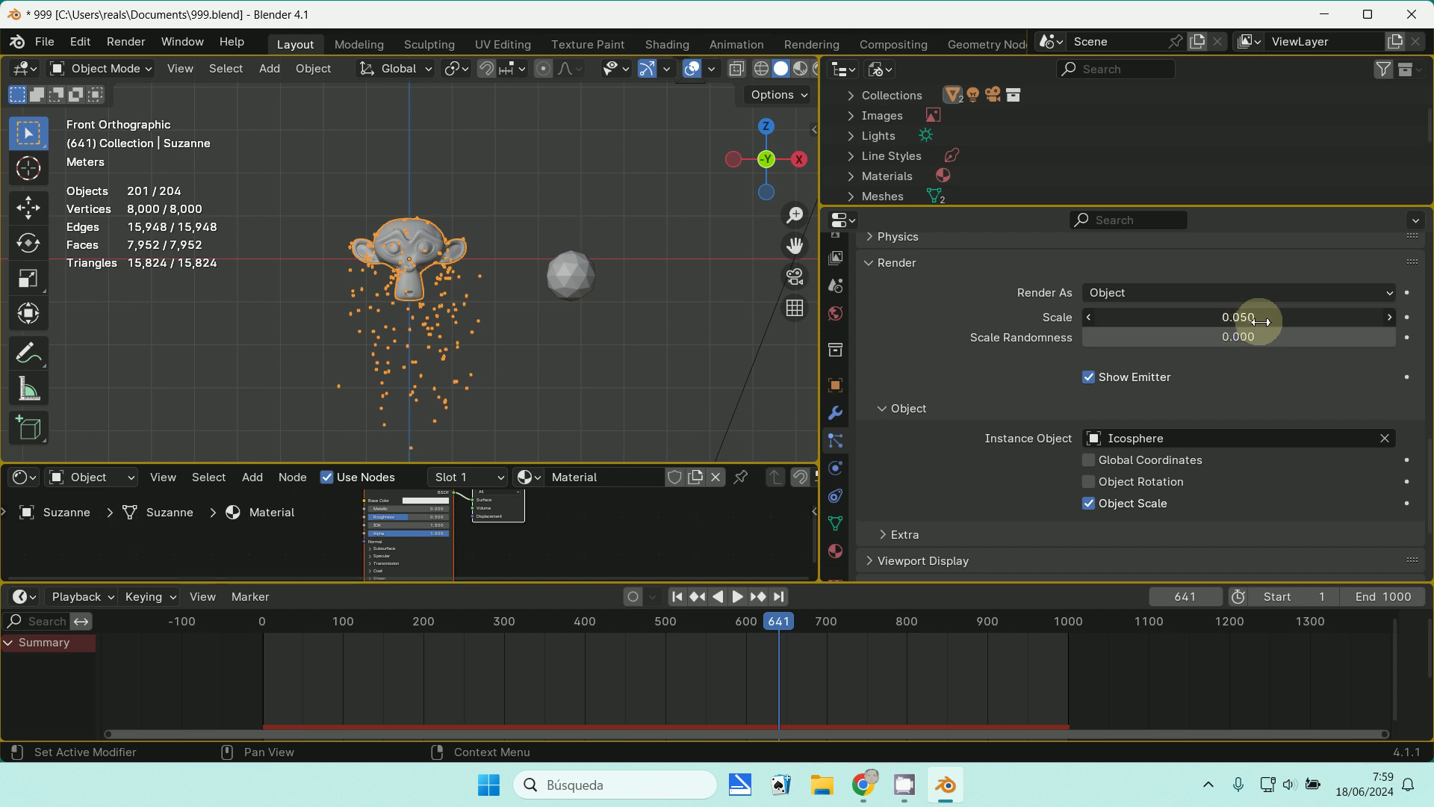
{"action": "left_click_drag", "start_coordinate": [1261, 321], "coordinate": [1260, 320]}
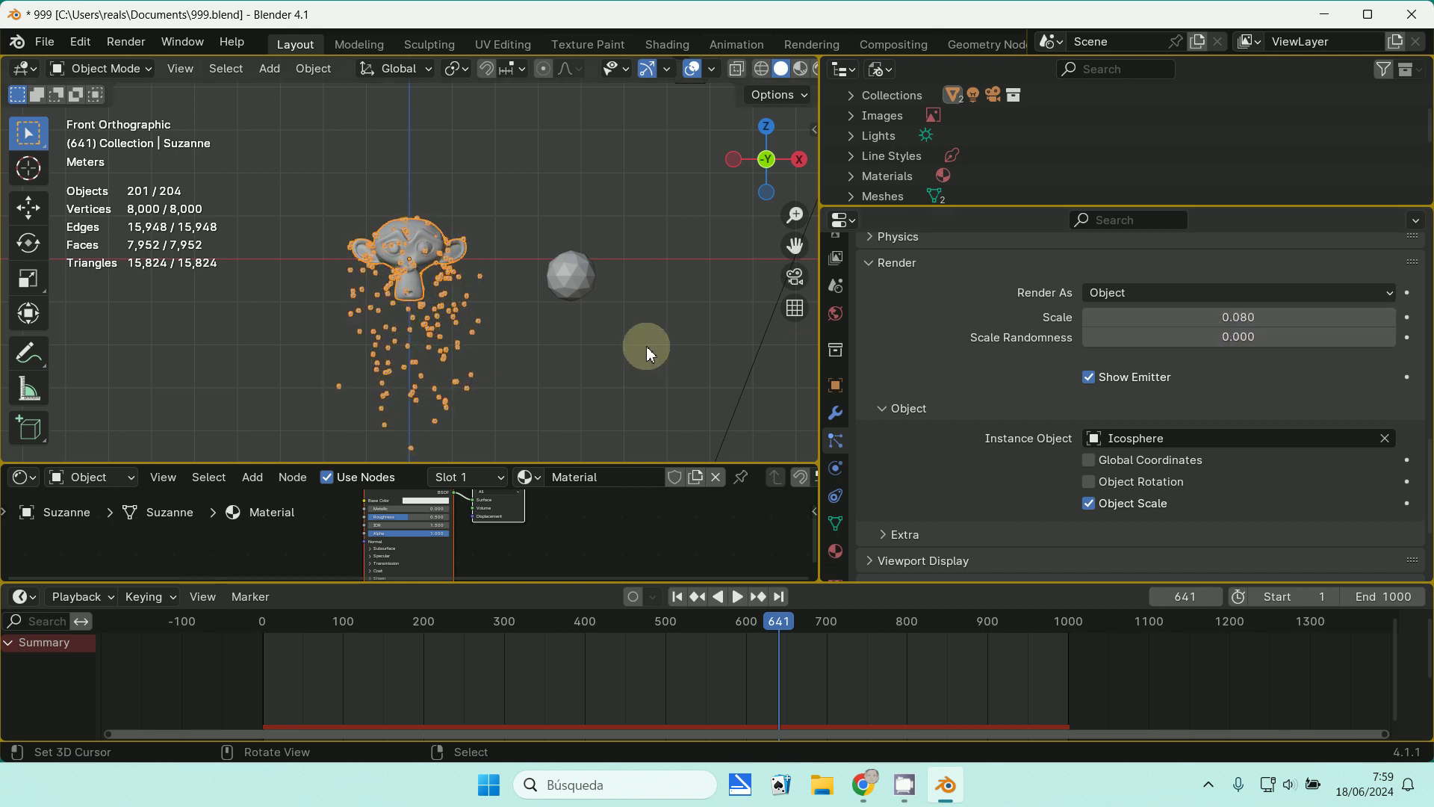
{"action": "key", "text": "F12"}
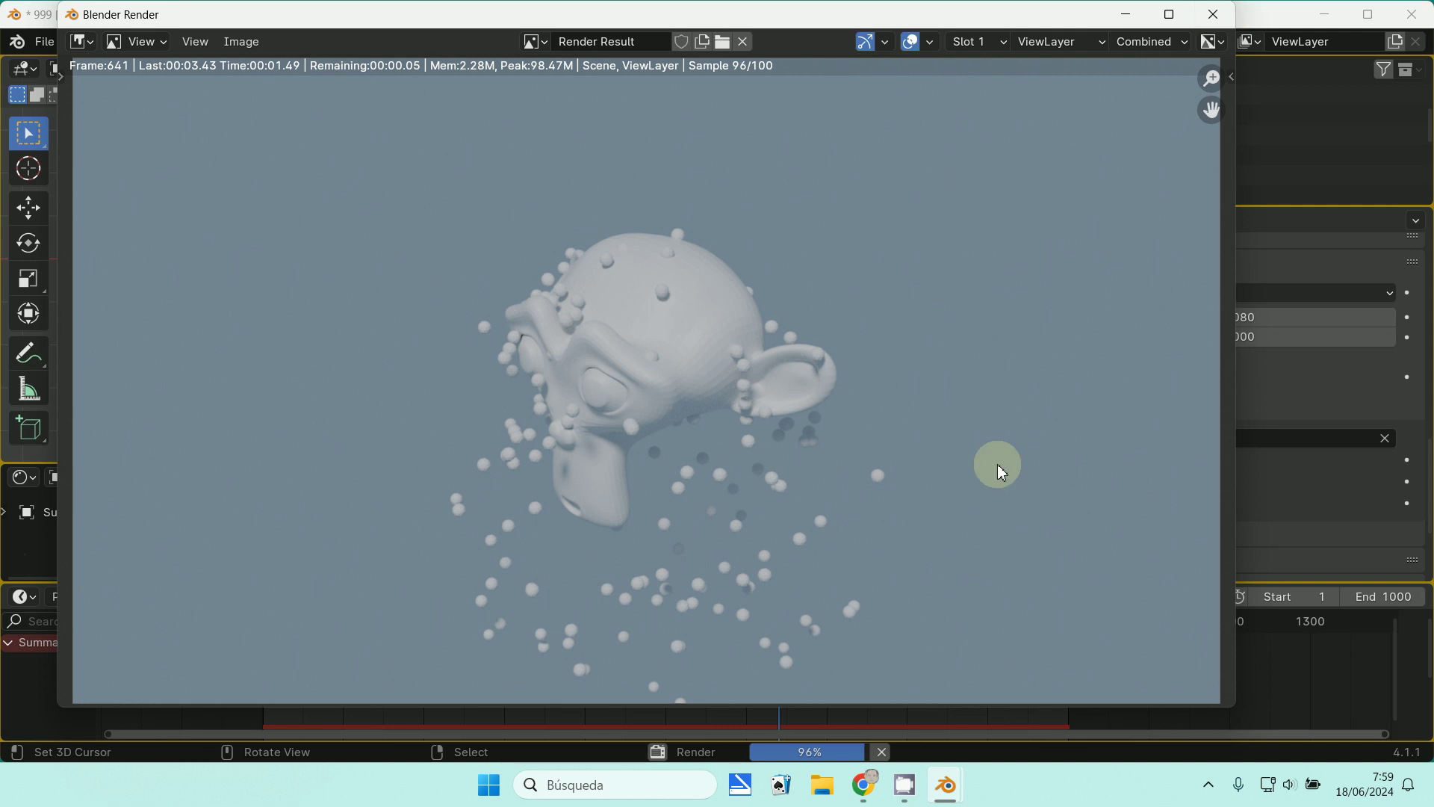
{"action": "key", "text": "Escape"}
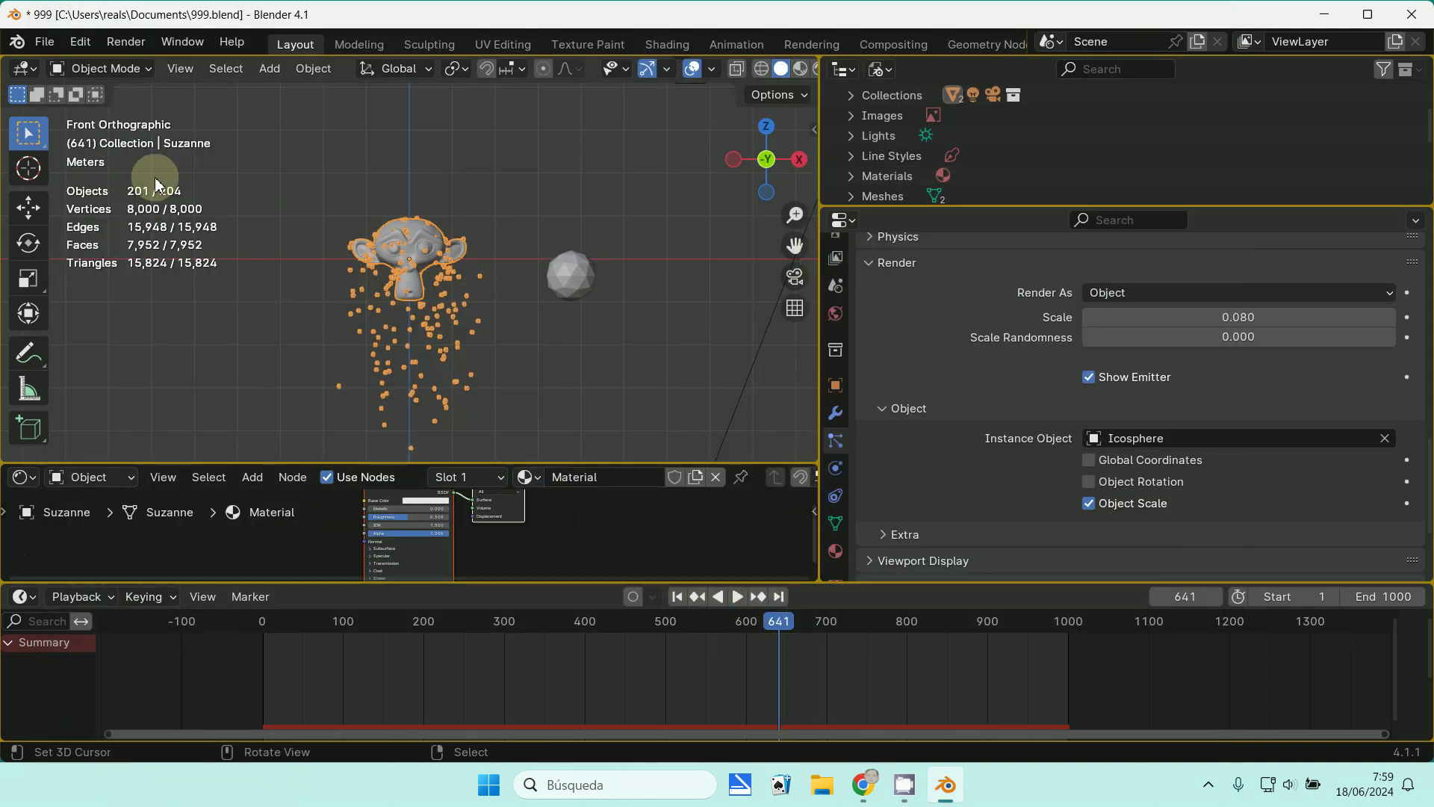
- Save the project again, and look for the 999 file in the Documents folder in File Explorer
{"action": "left_click", "coordinate": [42, 45]}
{"action": "left_click", "coordinate": [79, 176]}
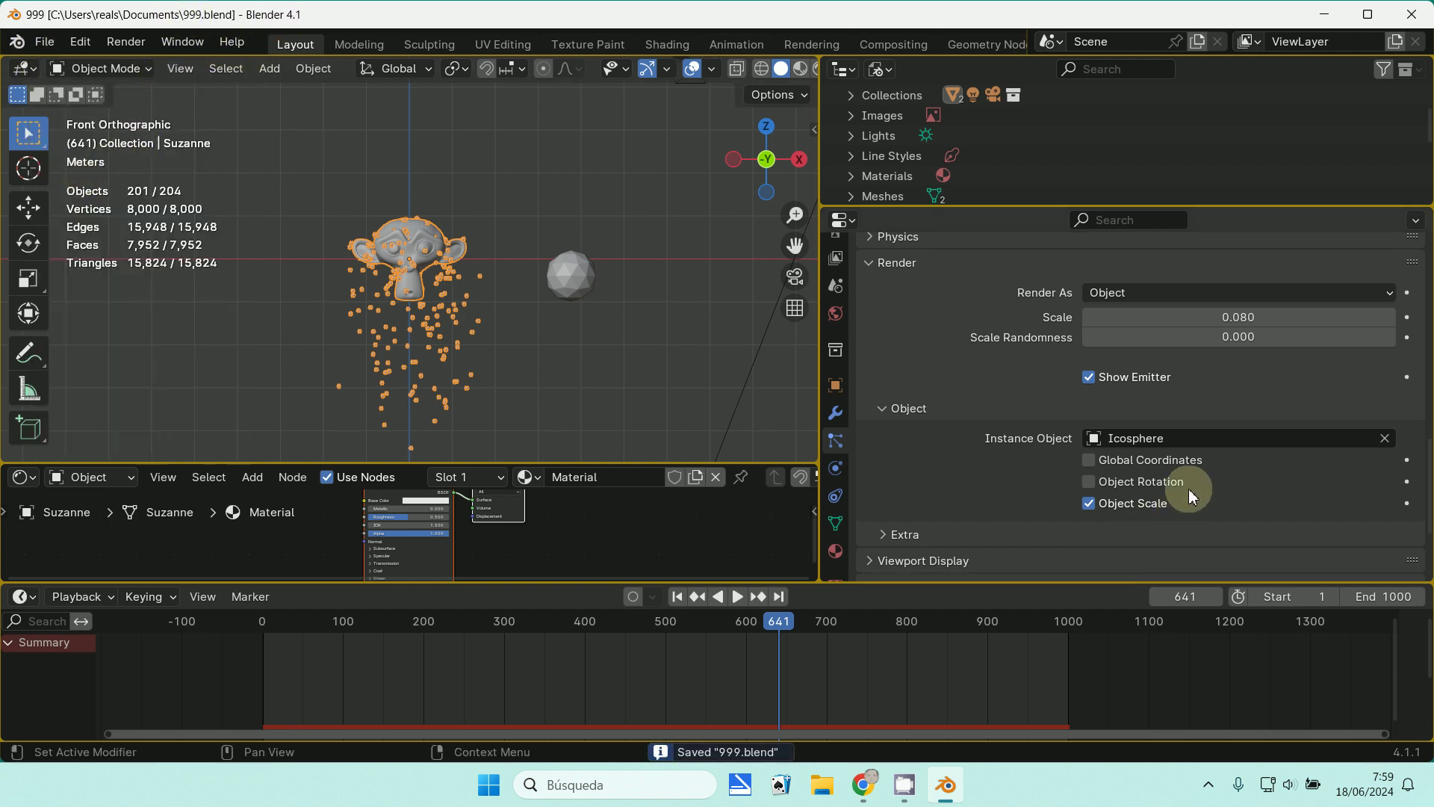
{"action": "left_click", "coordinate": [822, 784]}
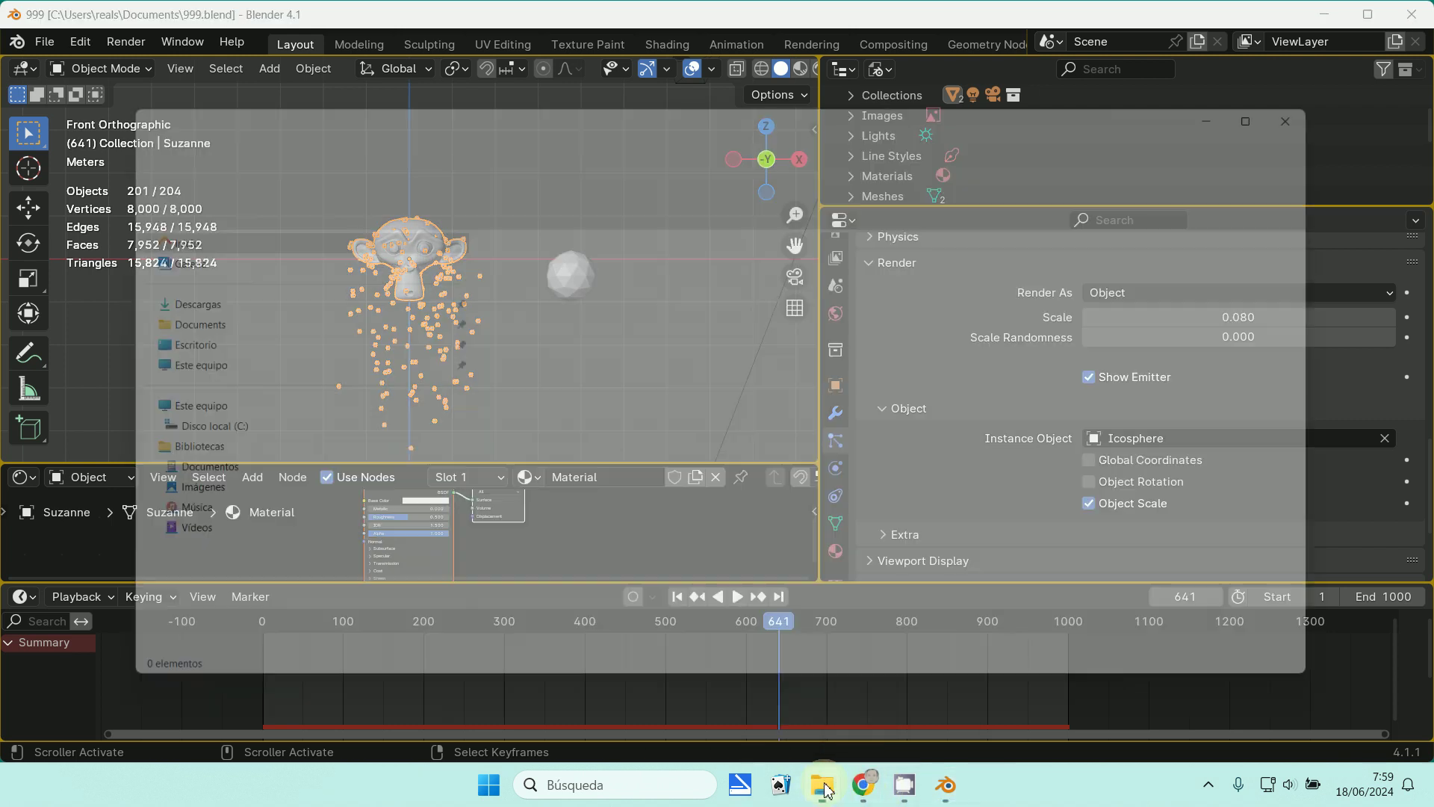
{"action": "left_click", "coordinate": [176, 321]}
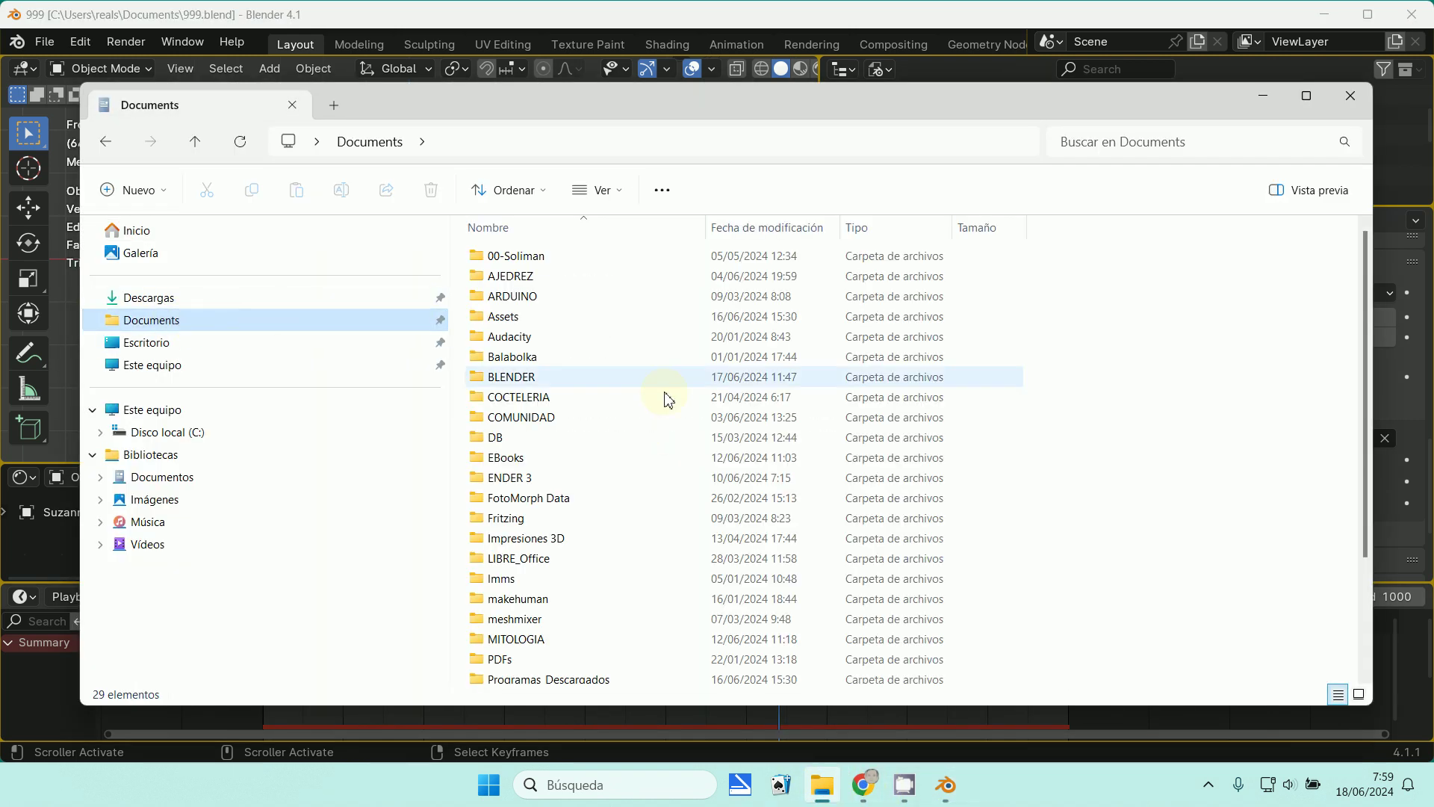
{"action": "scroll", "coordinate": [536, 247], "scroll_direction": "down", "scroll_amount": 3}
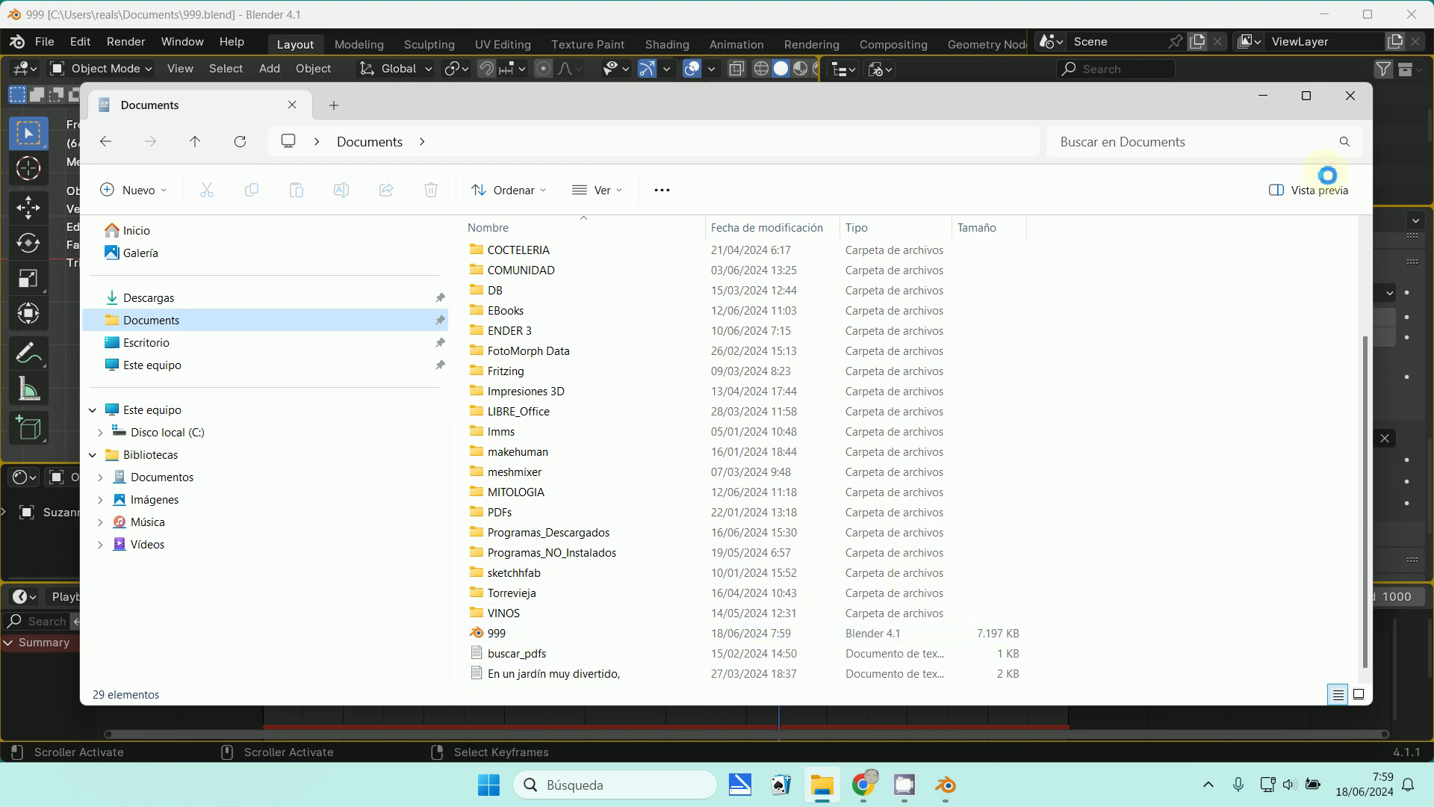
{"action": "left_click", "coordinate": [1263, 96]}
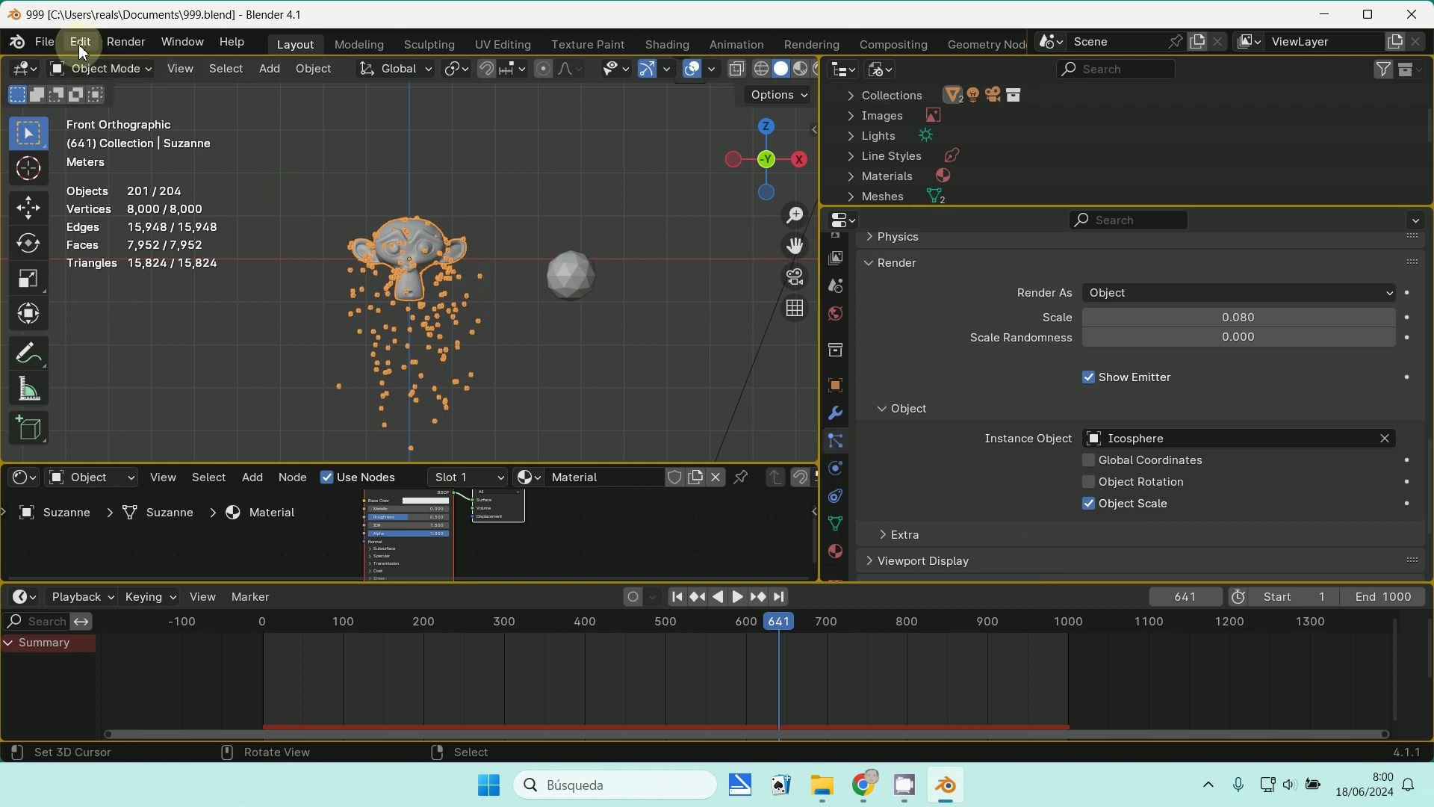
- Review the particle system's Render and Cache settings
{"action": "scroll", "coordinate": [1018, 428], "scroll_direction": "down", "scroll_amount": 4}
{"action": "scroll", "coordinate": [1019, 427], "scroll_direction": "up", "scroll_amount": 8}
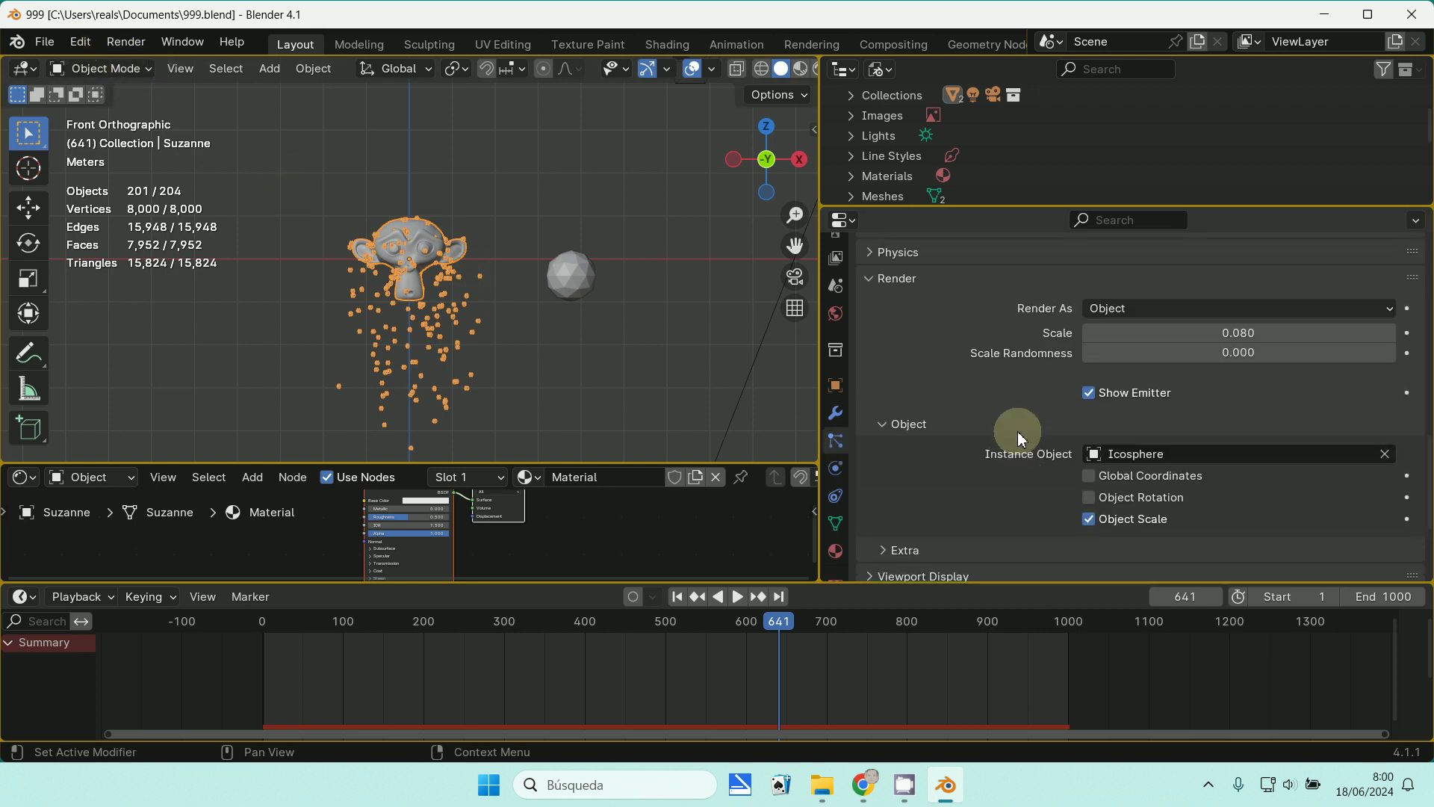
{"action": "scroll", "coordinate": [1023, 489], "scroll_direction": "down", "scroll_amount": 3}
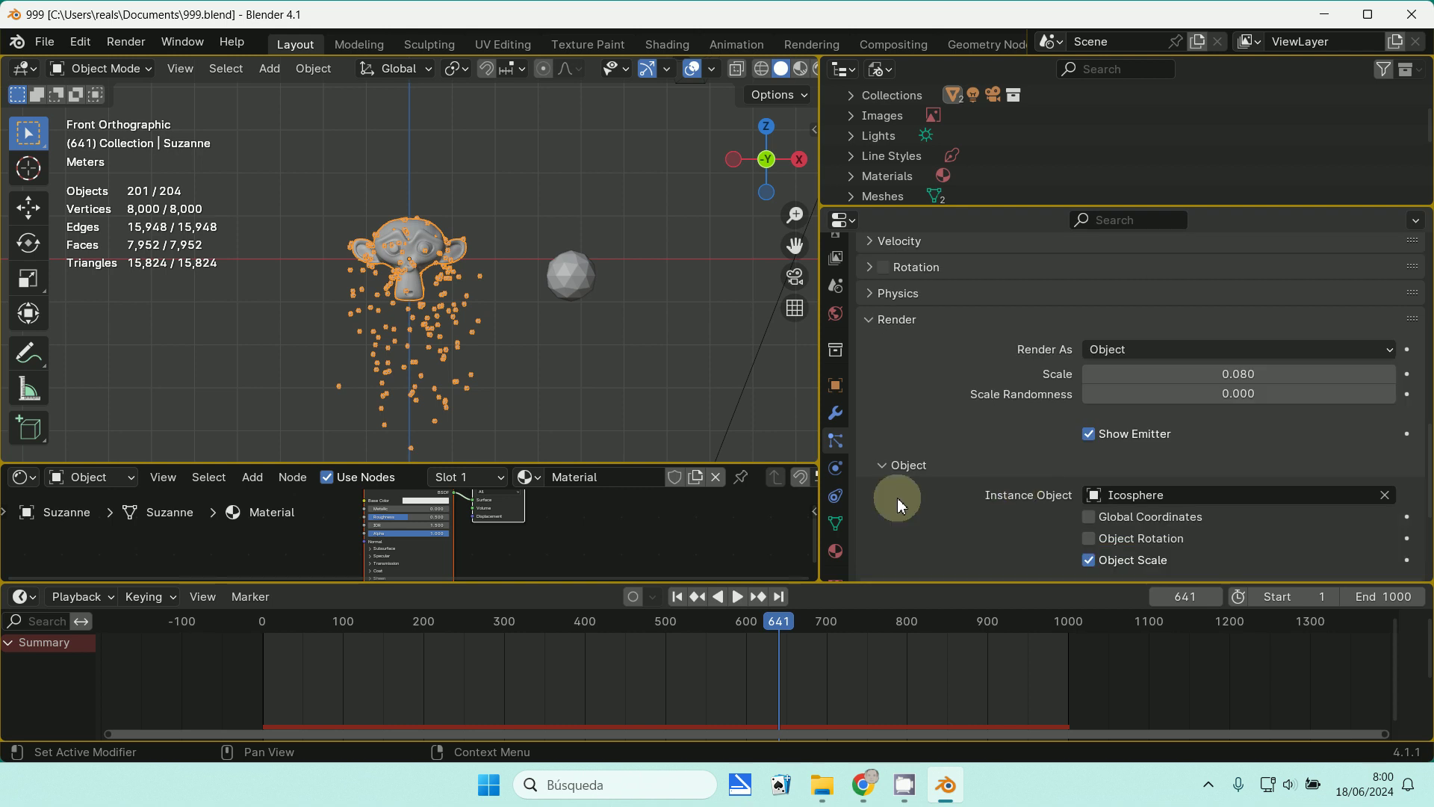
{"action": "scroll", "coordinate": [952, 438], "scroll_direction": "down", "scroll_amount": 4}
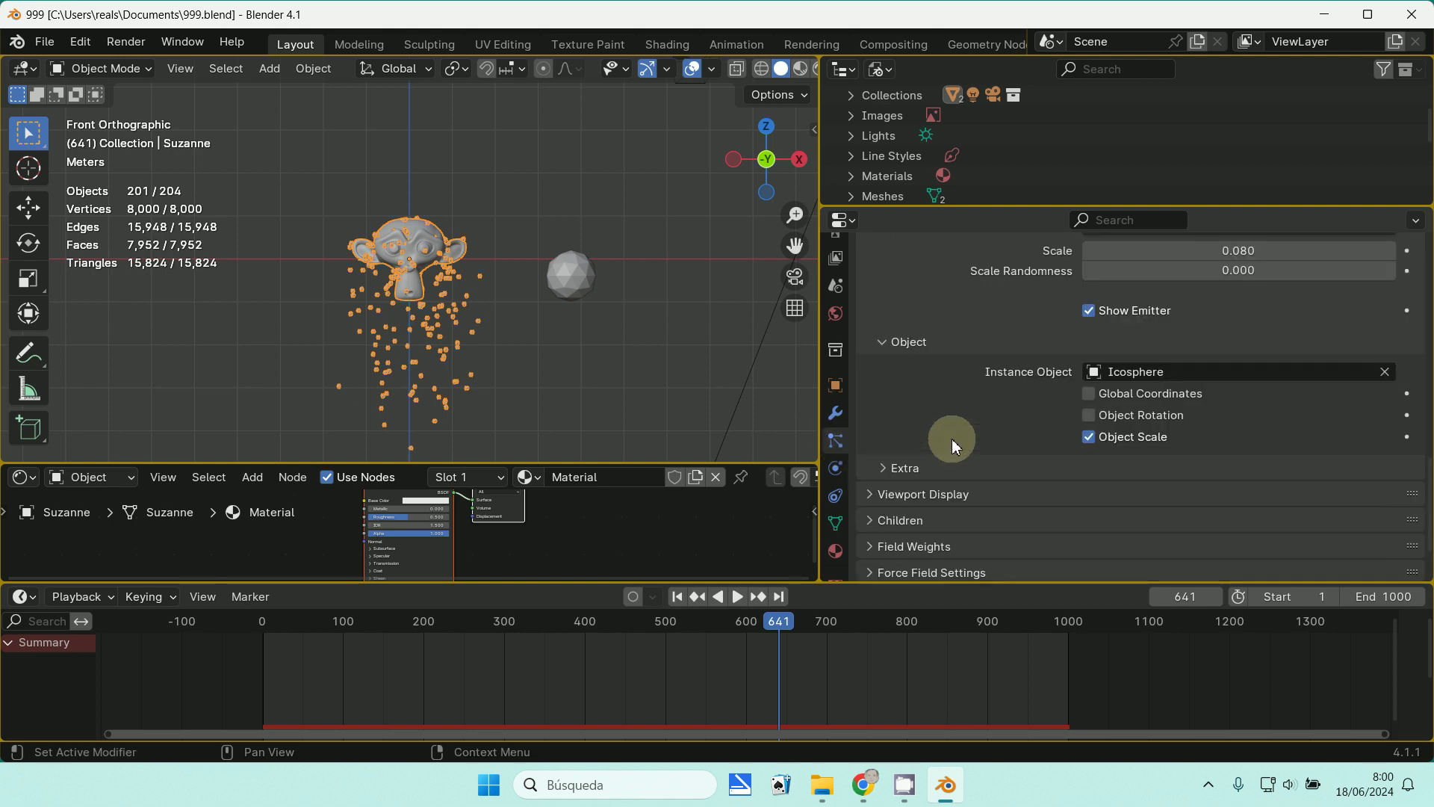
{"action": "scroll", "coordinate": [951, 438], "scroll_direction": "up", "scroll_amount": 10}
{"action": "scroll", "coordinate": [951, 437], "scroll_direction": "up", "scroll_amount": 4}
{"action": "scroll", "coordinate": [951, 438], "scroll_direction": "down", "scroll_amount": 1}
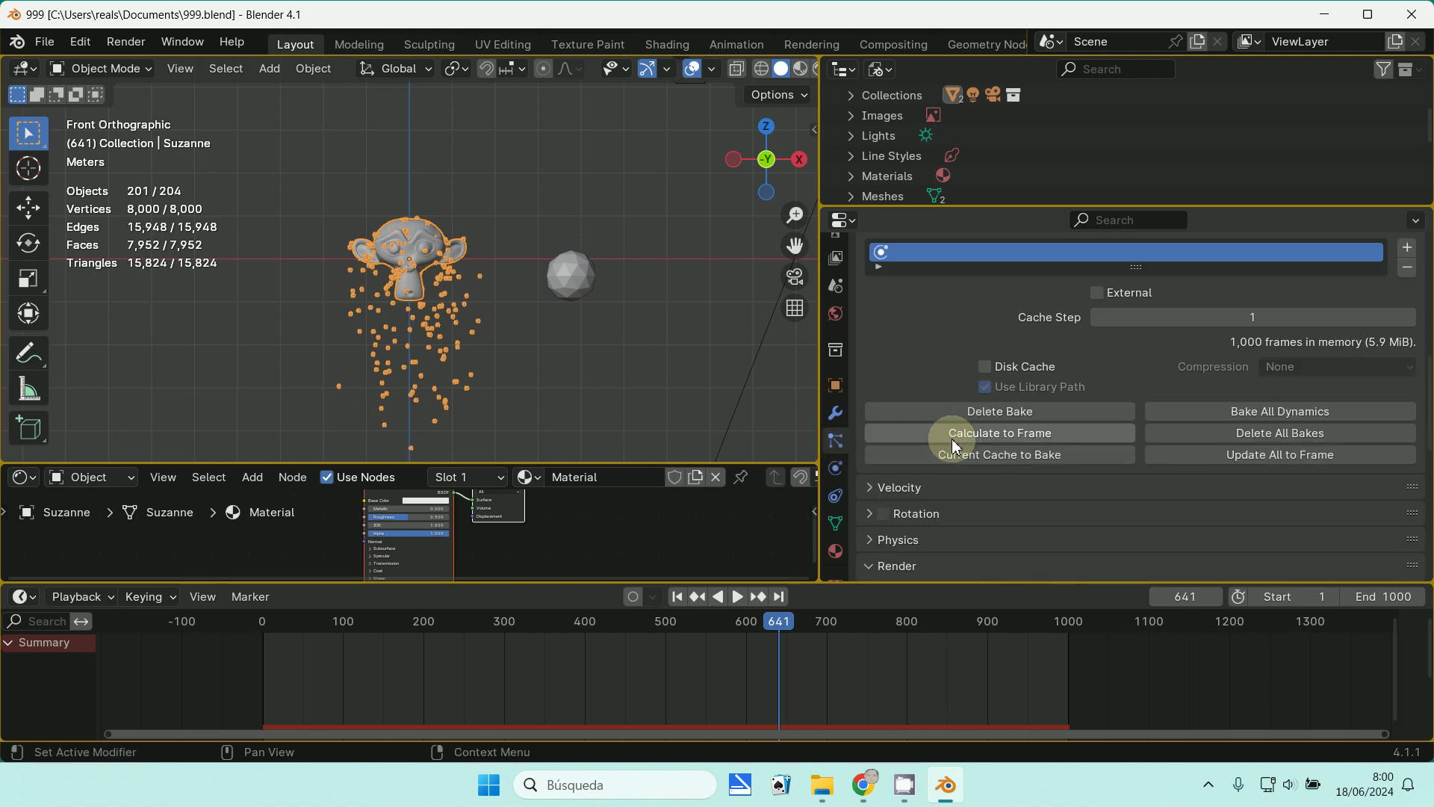
- Enable Disk Cache and the External option for Suzanne's particle cache
{"action": "scroll", "coordinate": [952, 437], "scroll_direction": "up", "scroll_amount": 1}
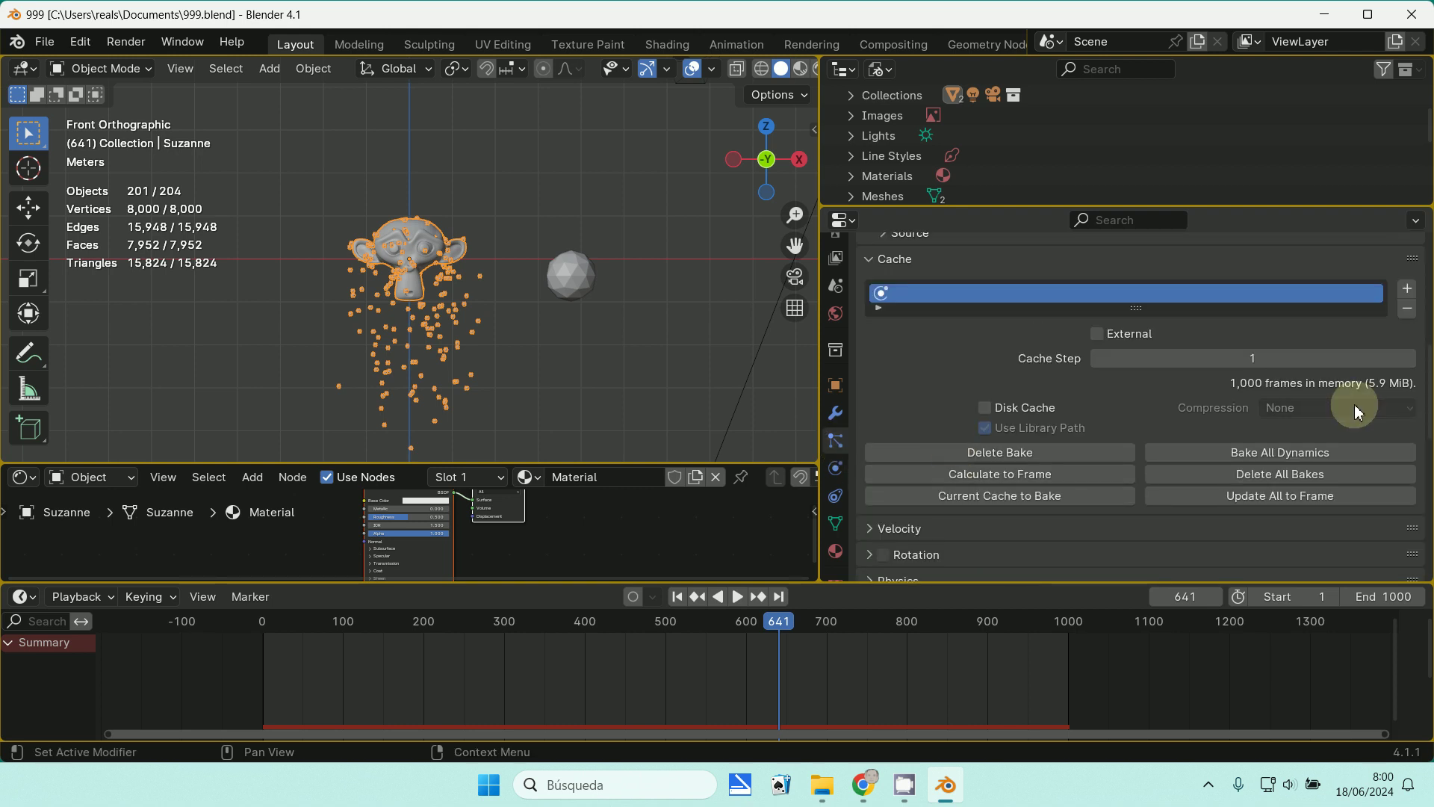
{"action": "left_click", "coordinate": [985, 409]}
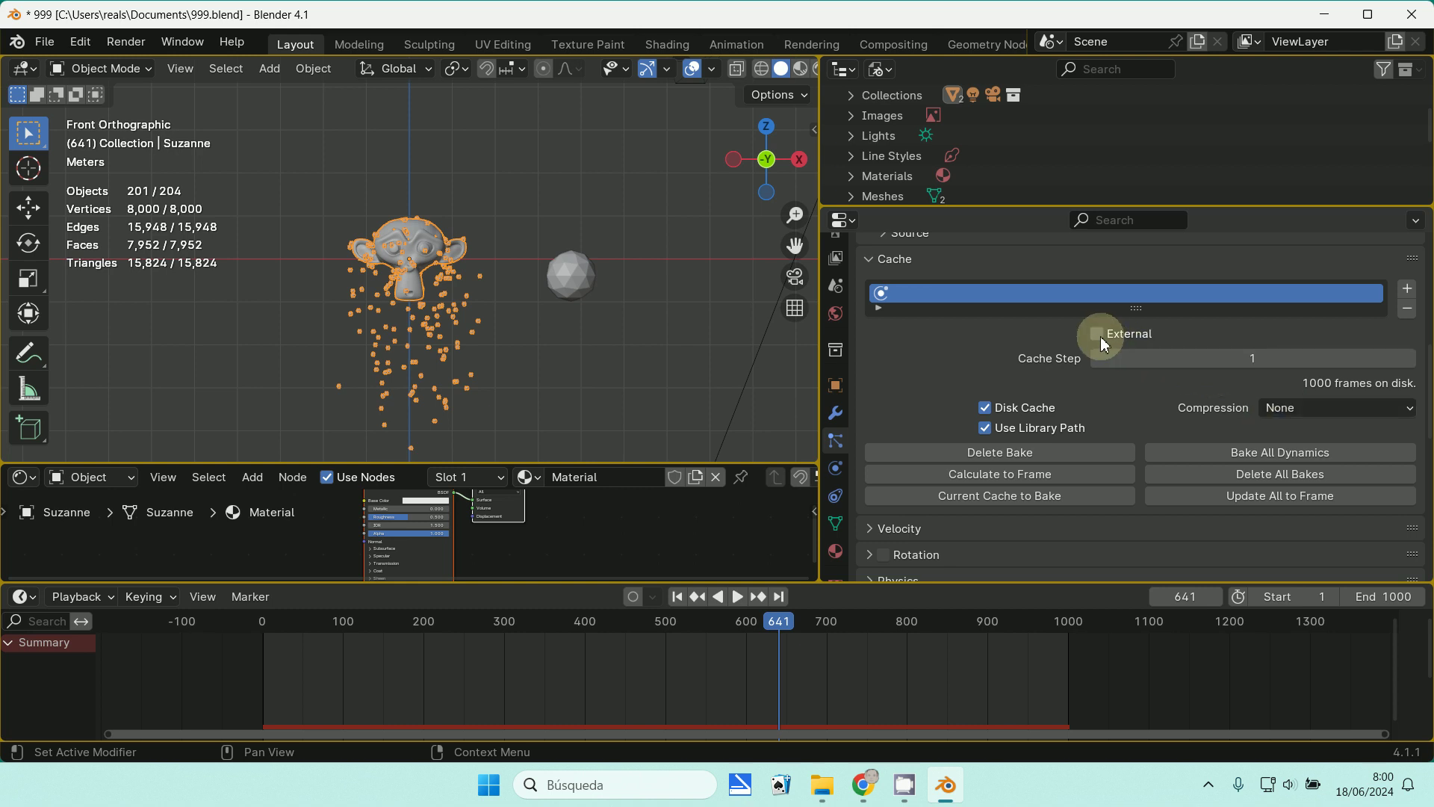
{"action": "scroll", "coordinate": [1098, 335], "scroll_direction": "down", "scroll_amount": 15}
{"action": "scroll", "coordinate": [1106, 424], "scroll_direction": "down", "scroll_amount": 3}
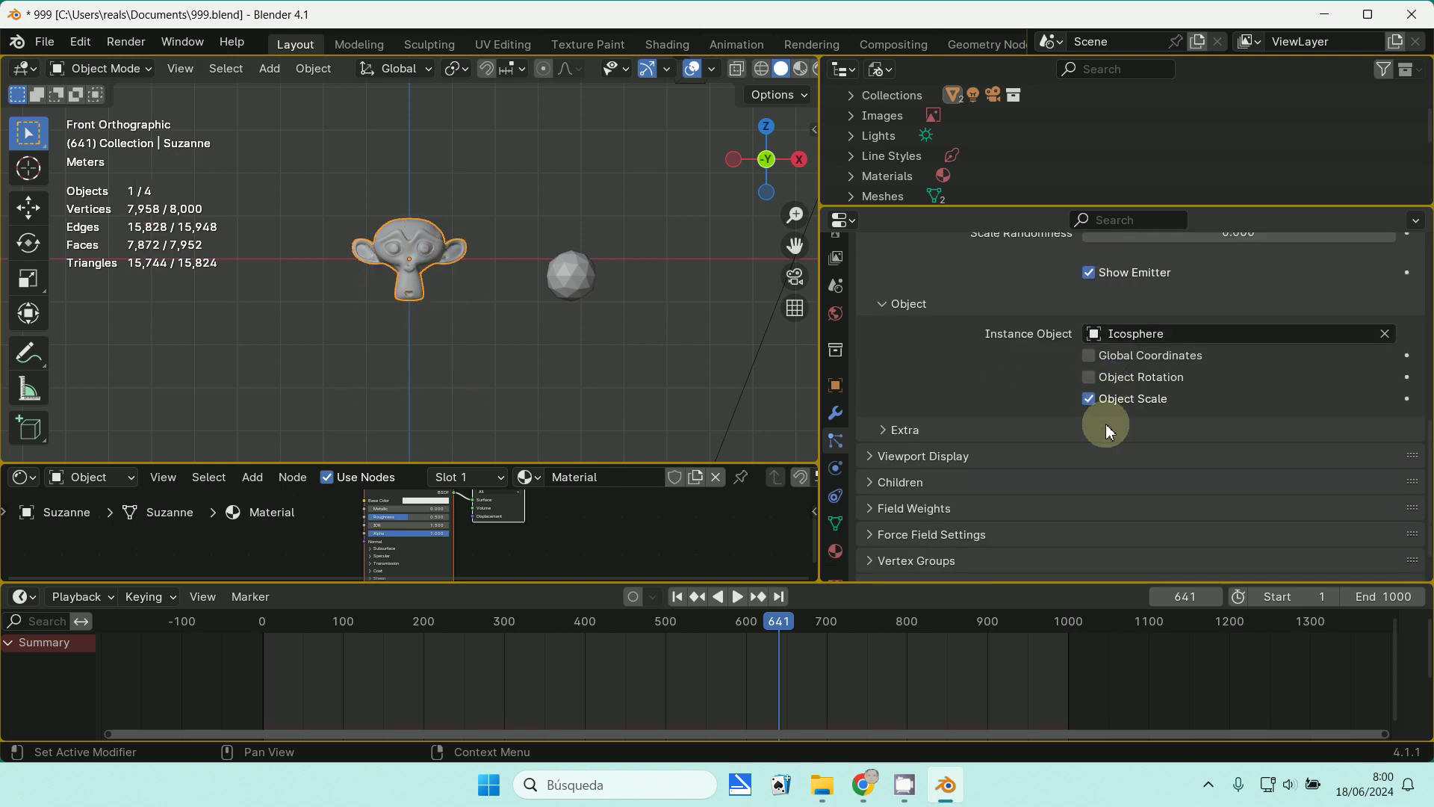
{"action": "scroll", "coordinate": [1106, 424], "scroll_direction": "up", "scroll_amount": 12}
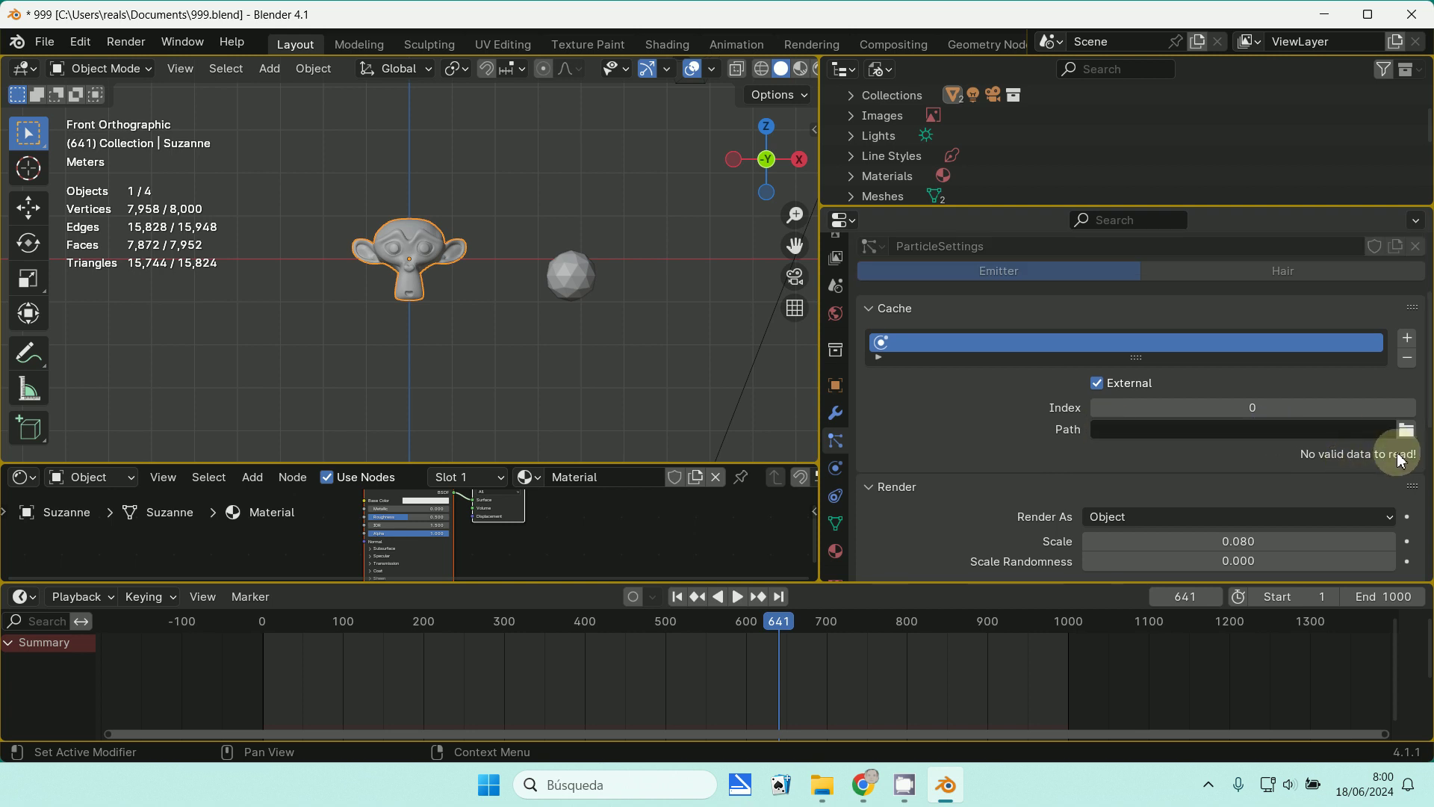
- Create a 99 folder inside Documents and set it as the external cache path
{"action": "left_click", "coordinate": [1406, 433]}
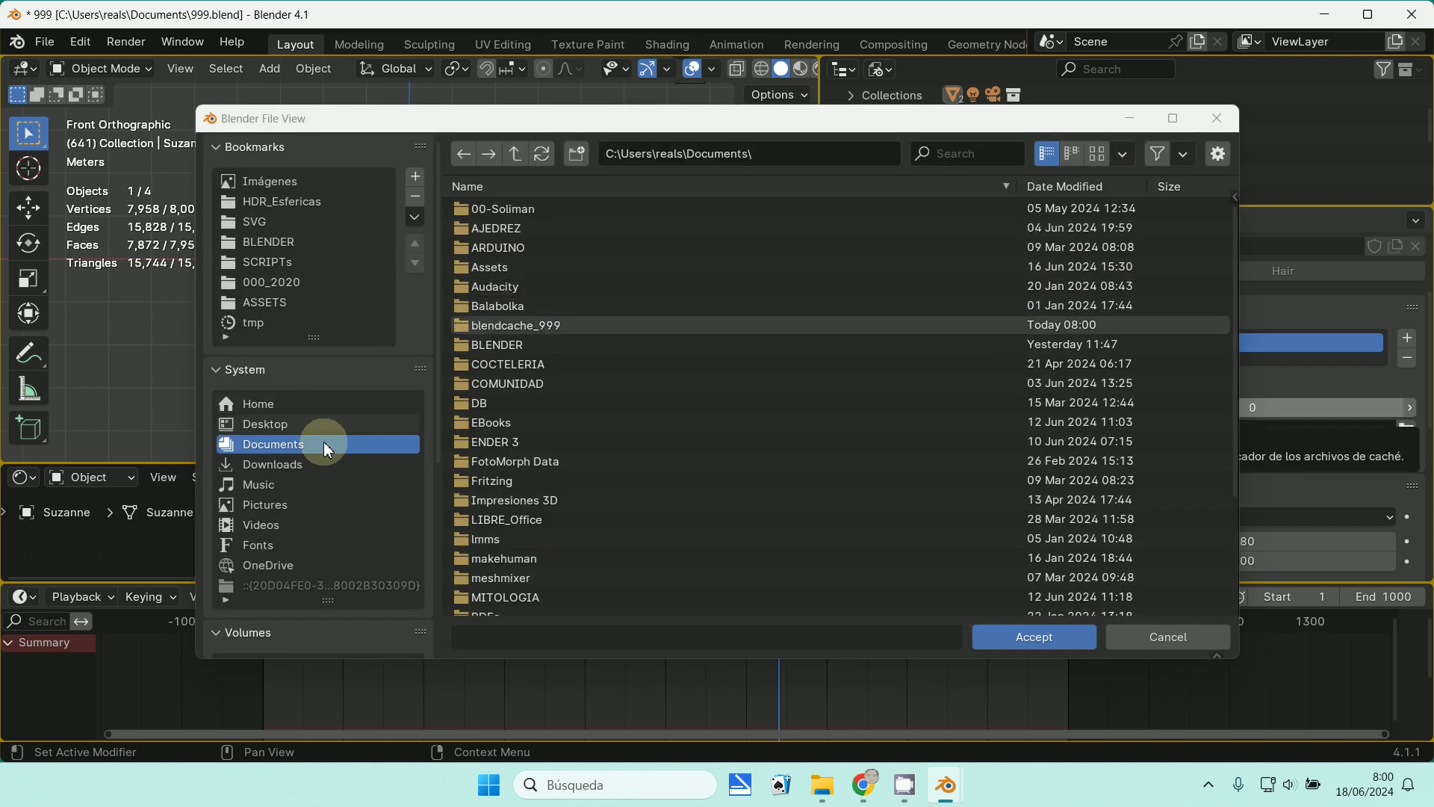
{"action": "left_click", "coordinate": [358, 445]}
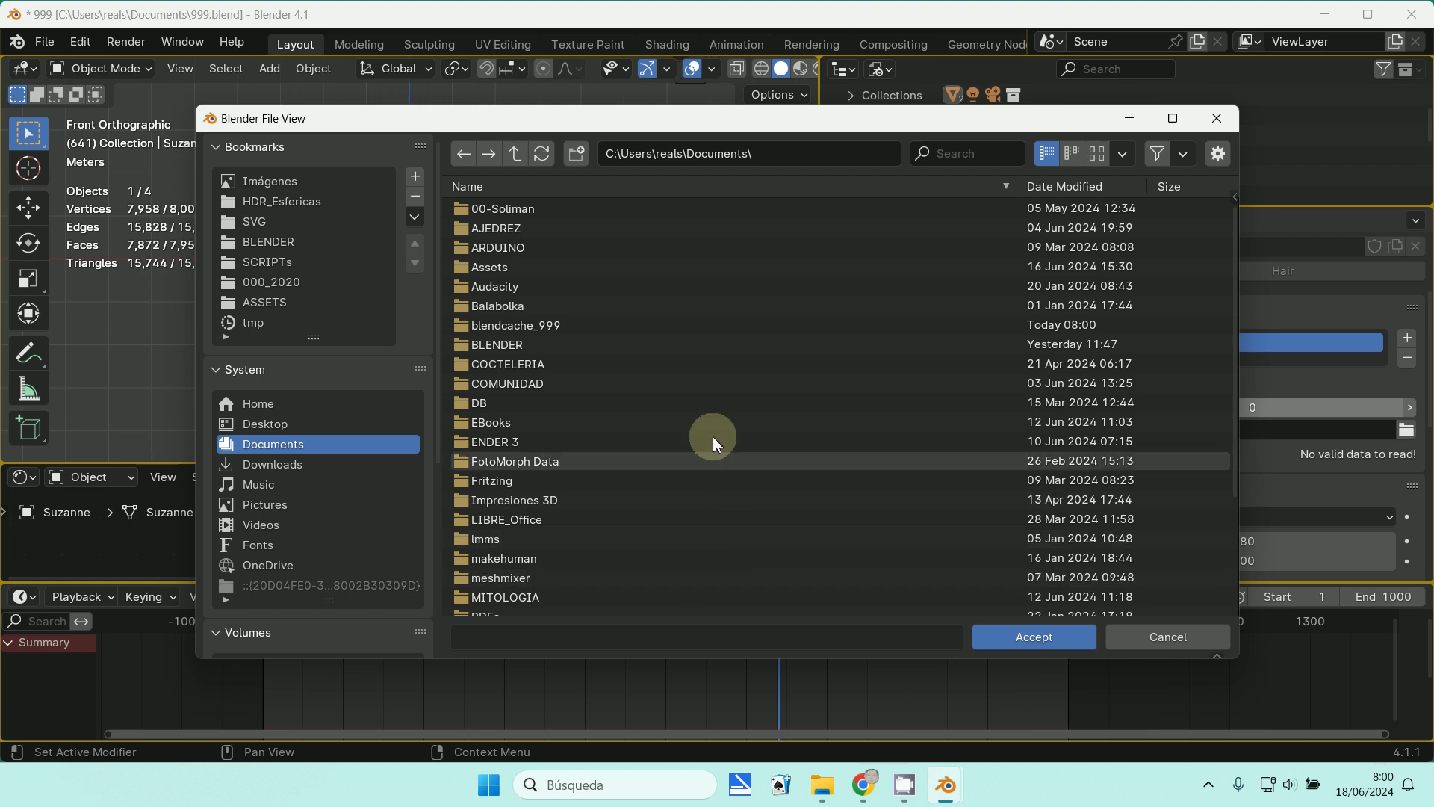
{"action": "left_click", "coordinate": [775, 151]}
{"action": "left_click", "coordinate": [775, 152]}
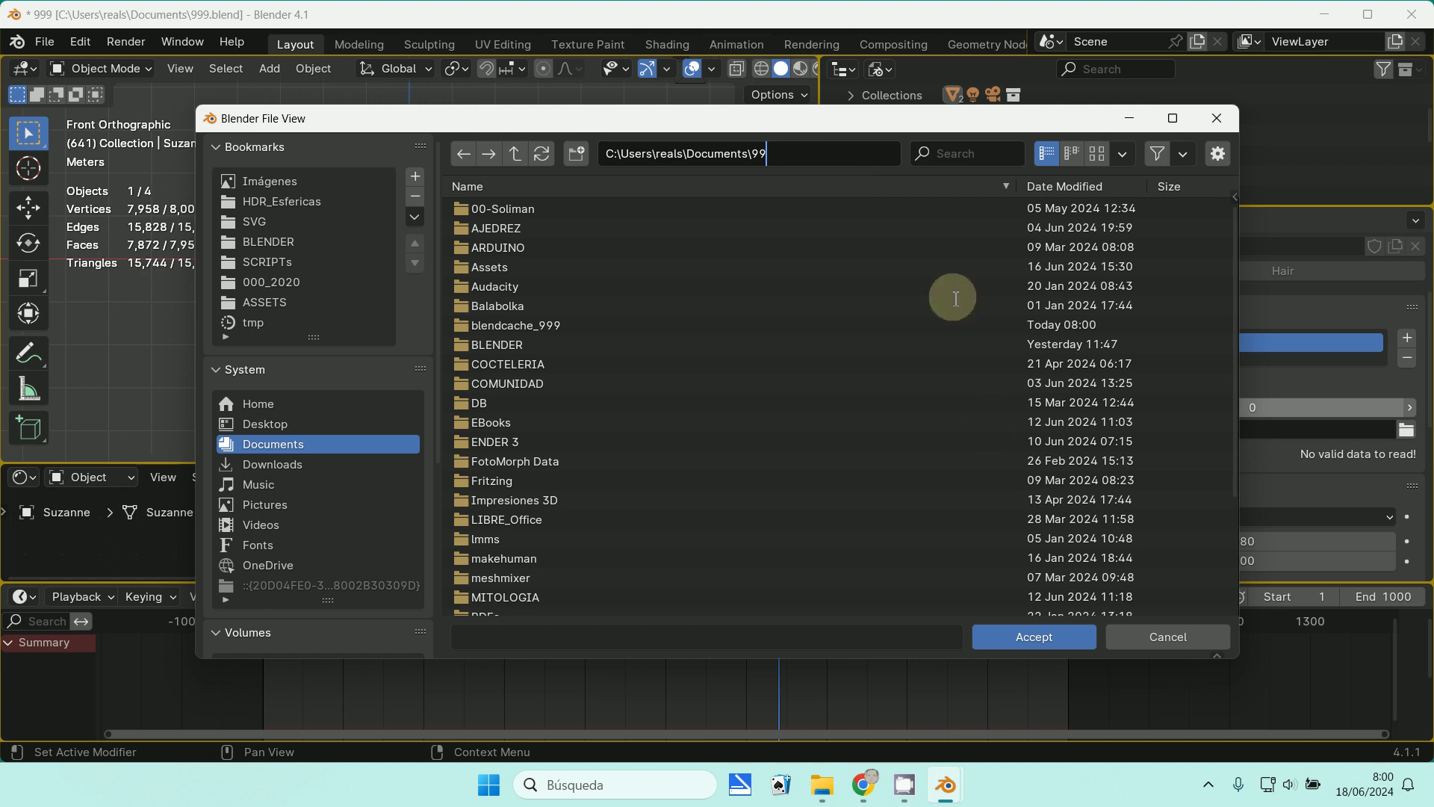
{"action": "left_click", "coordinate": [1039, 637]}
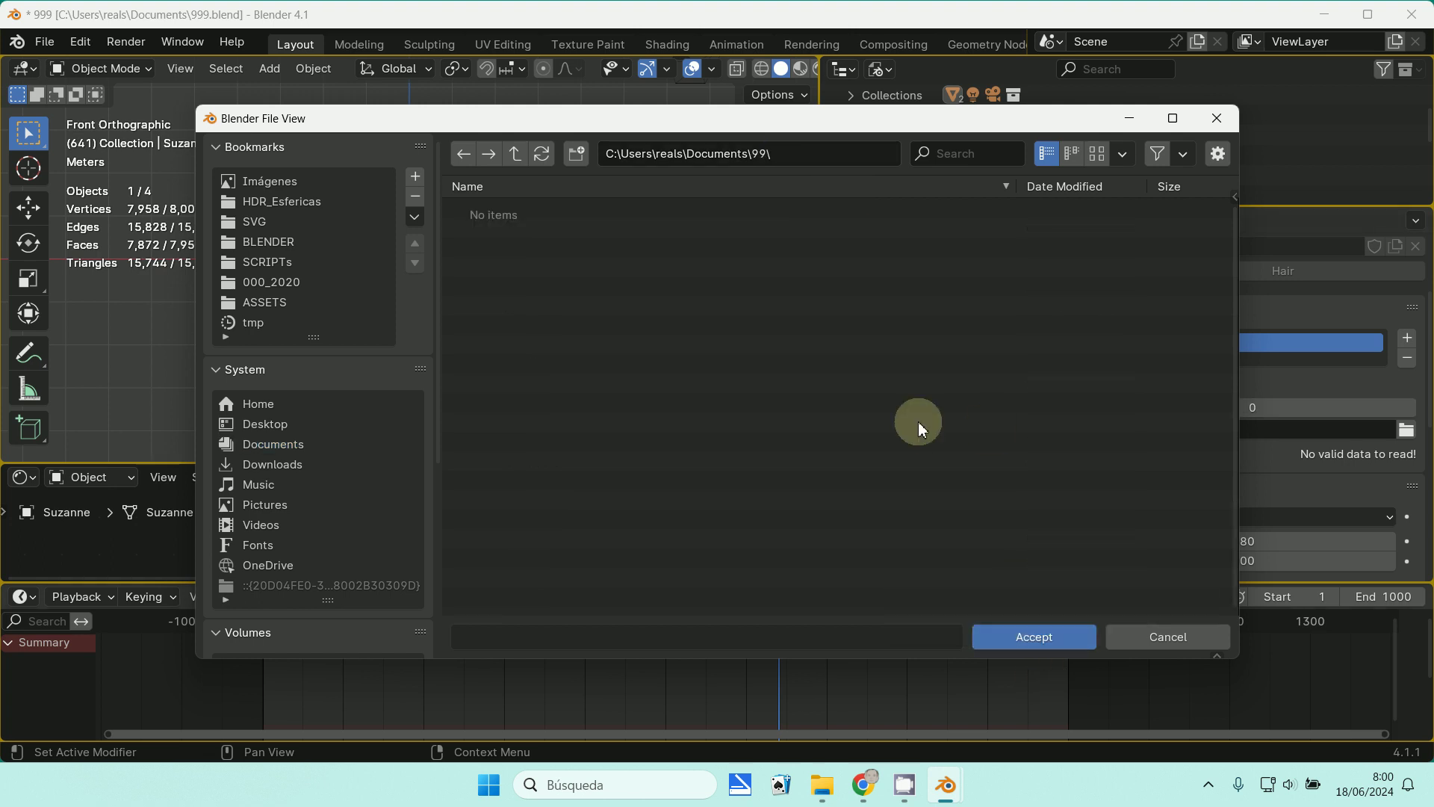
{"action": "left_click", "coordinate": [1055, 641]}
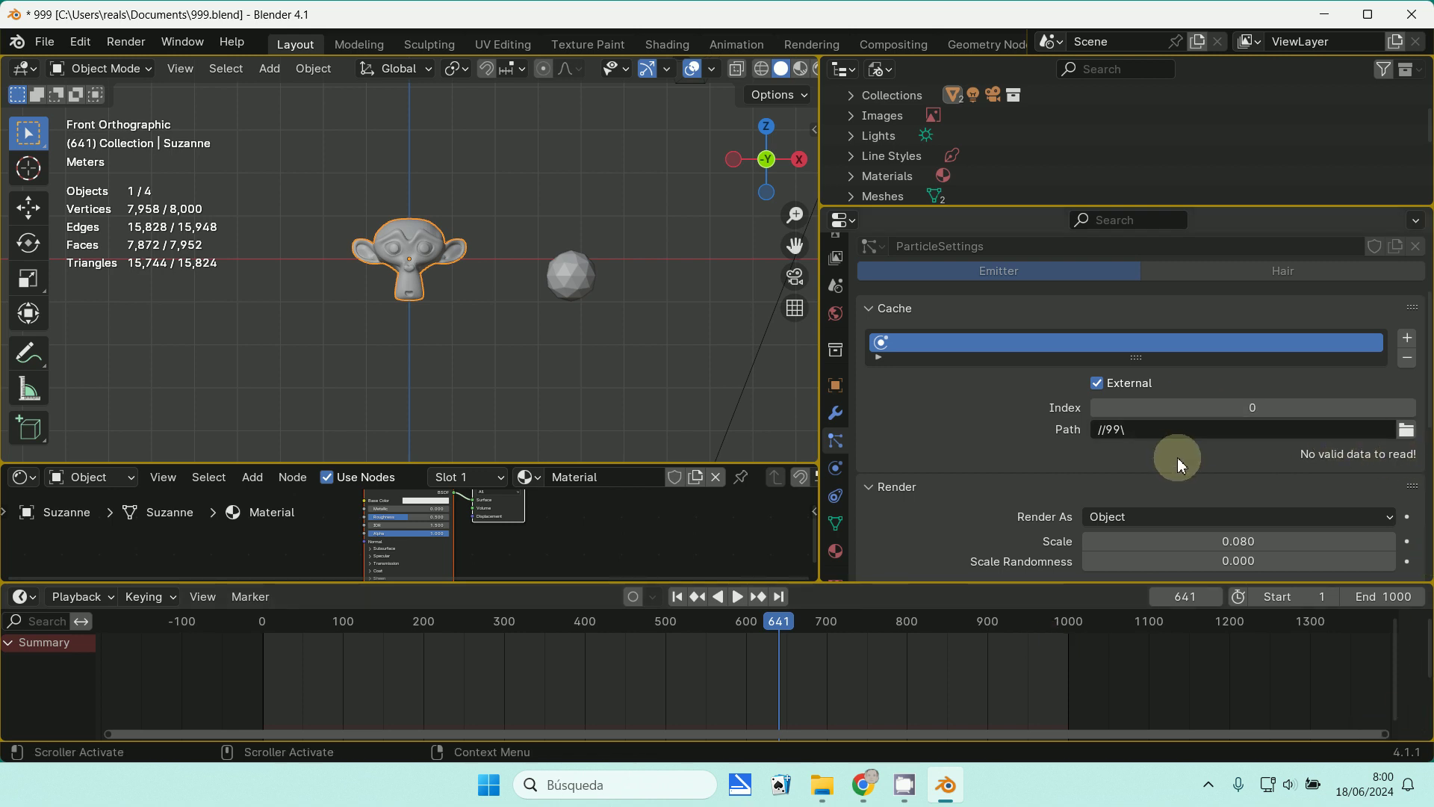
- Turn off External for the particle cache, check the Compression options, and keep Use Library Path enabled
{"action": "left_click", "coordinate": [1099, 381]}
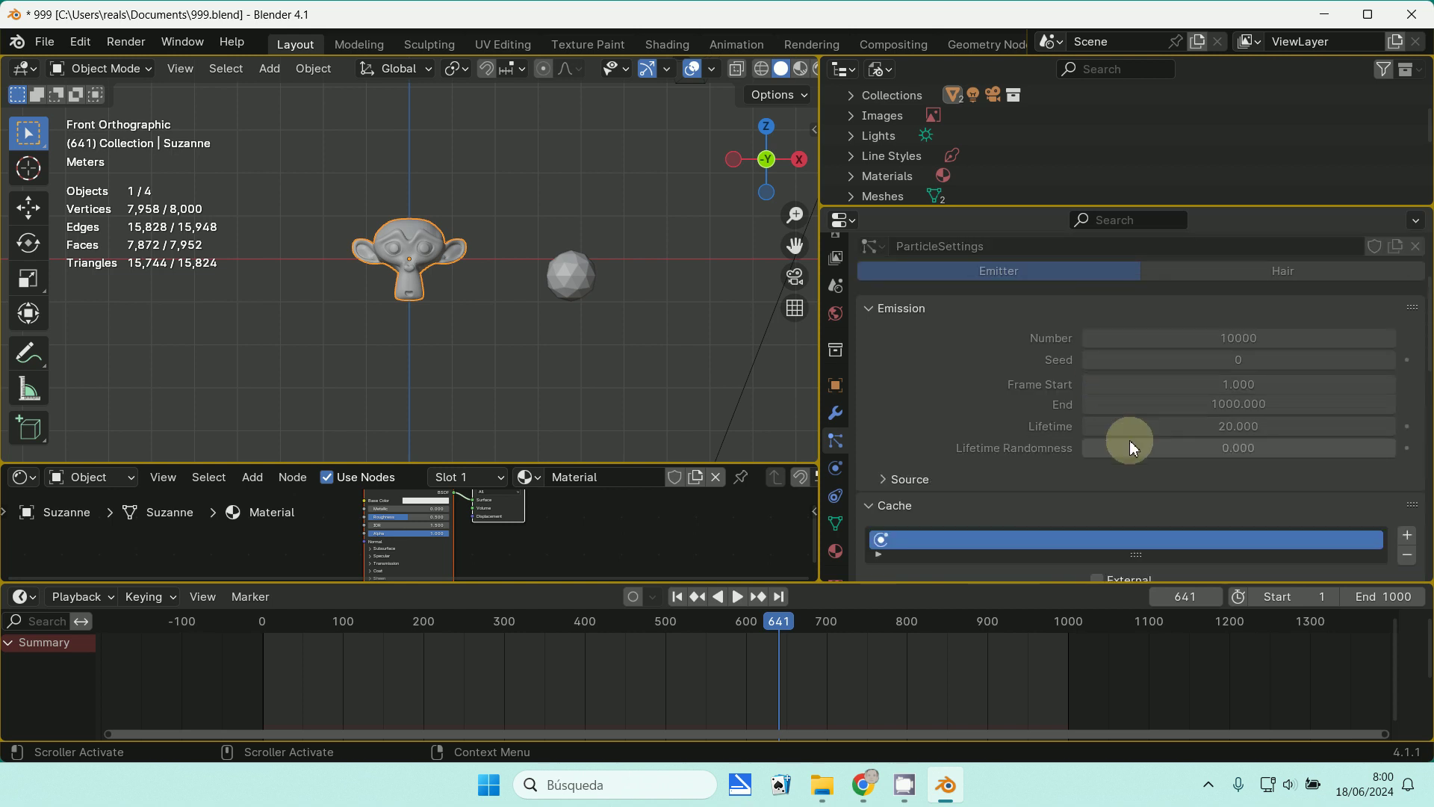
{"action": "scroll", "coordinate": [1149, 505], "scroll_direction": "down", "scroll_amount": 8}
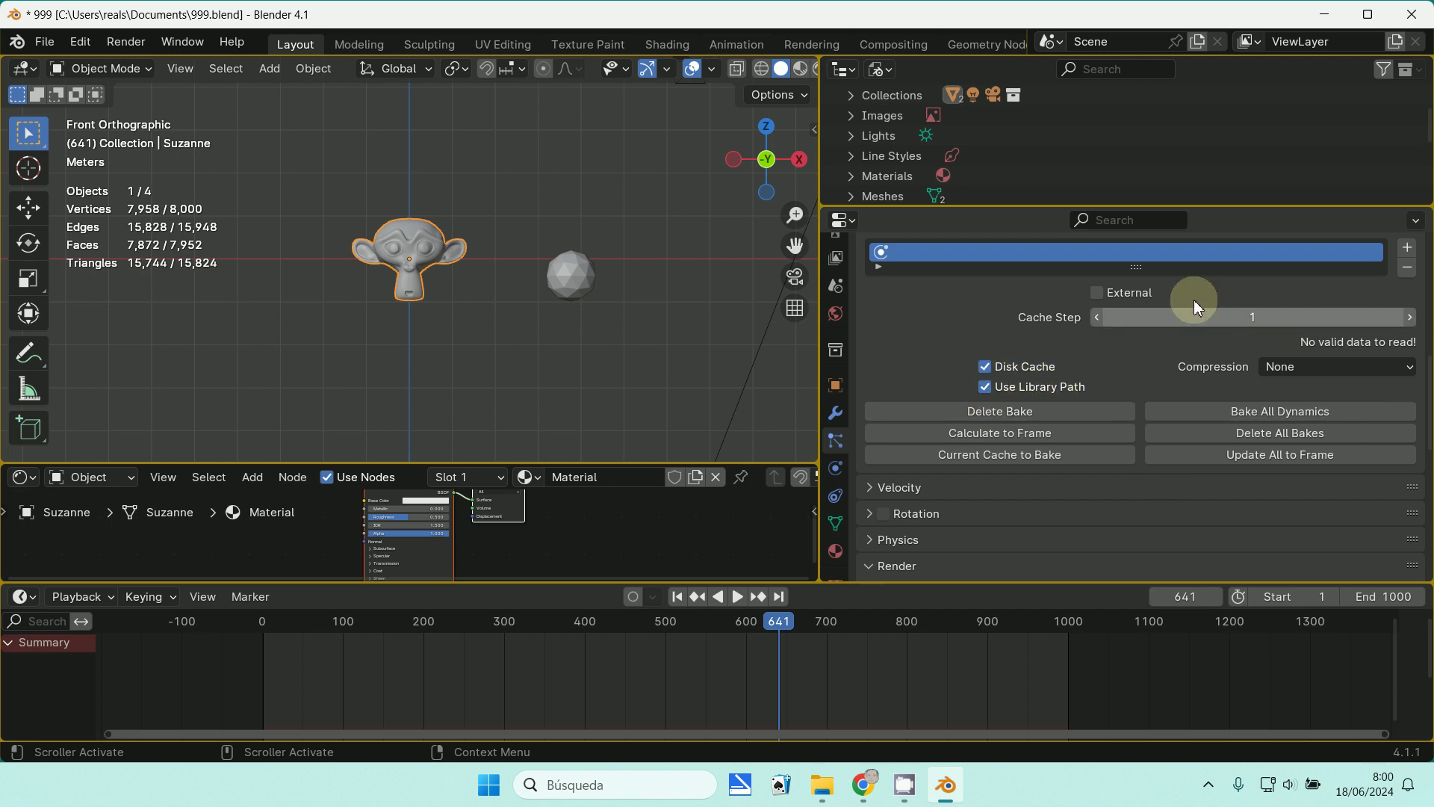
{"action": "left_click", "coordinate": [1339, 369]}
{"action": "left_click", "coordinate": [1339, 369]}
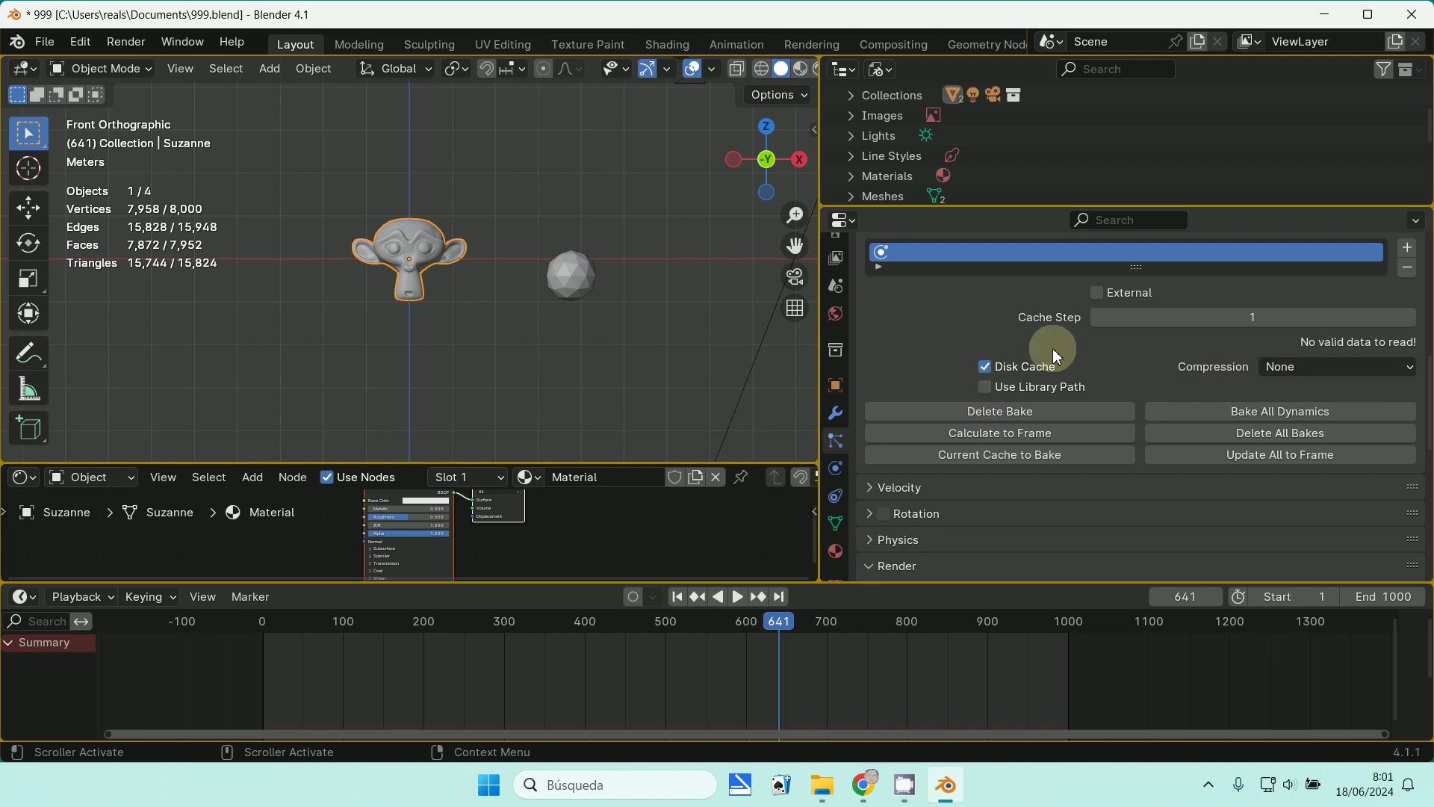
{"action": "left_click", "coordinate": [986, 387]}
- Name the particle cache 99 and look through its Compression options
{"action": "scroll", "coordinate": [1216, 367], "scroll_direction": "up", "scroll_amount": 3}
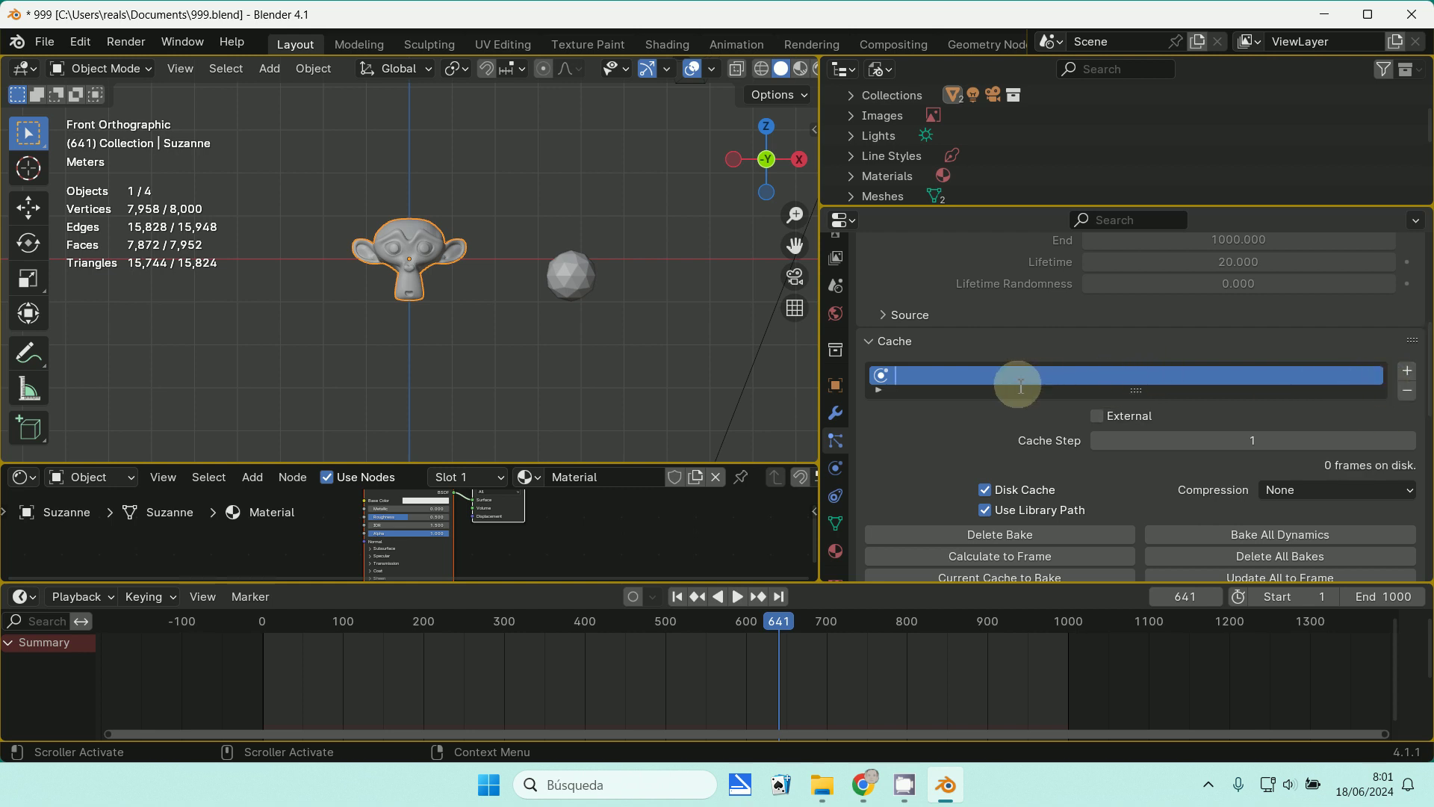
{"action": "key", "text": "Return"}
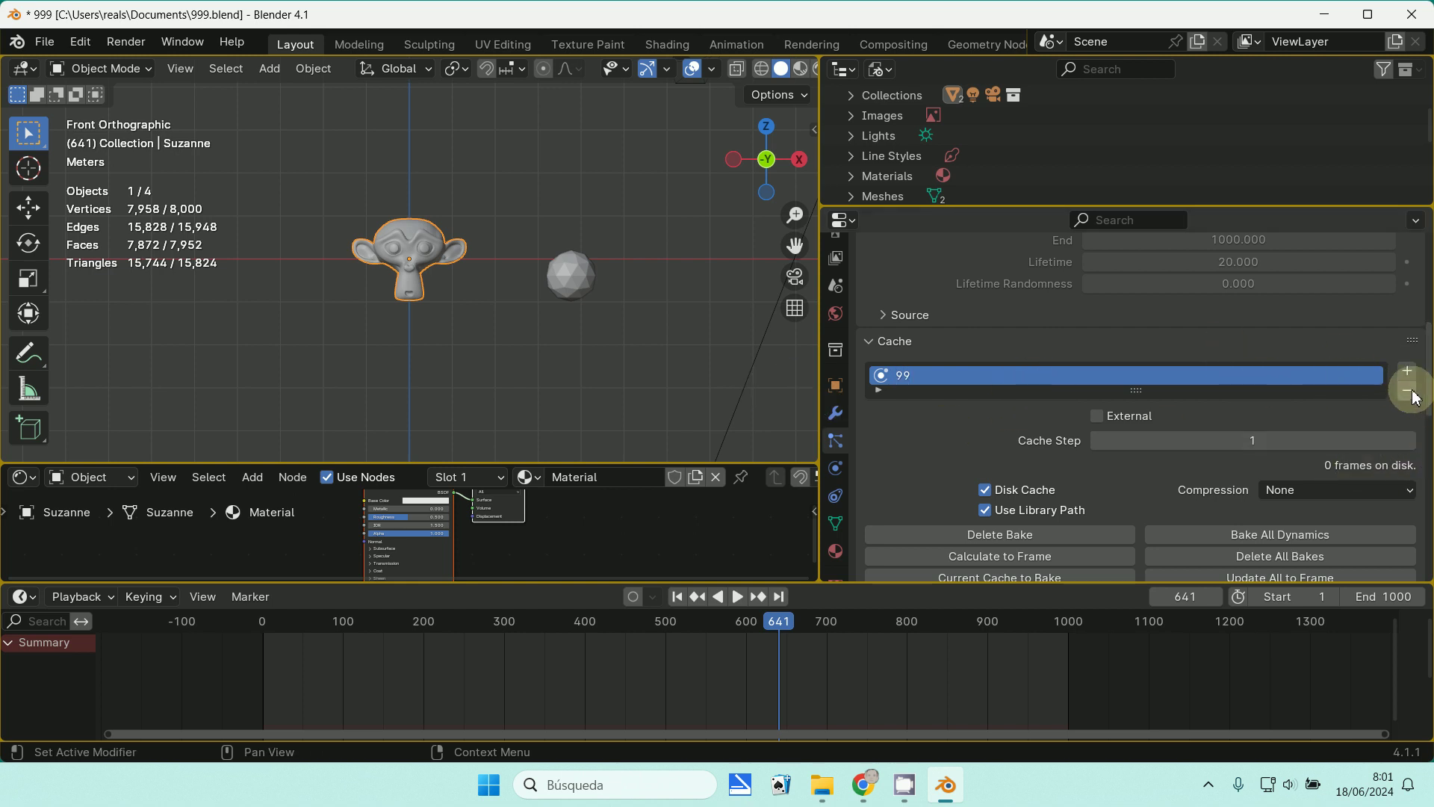
{"action": "scroll", "coordinate": [1329, 437], "scroll_direction": "down", "scroll_amount": 3}
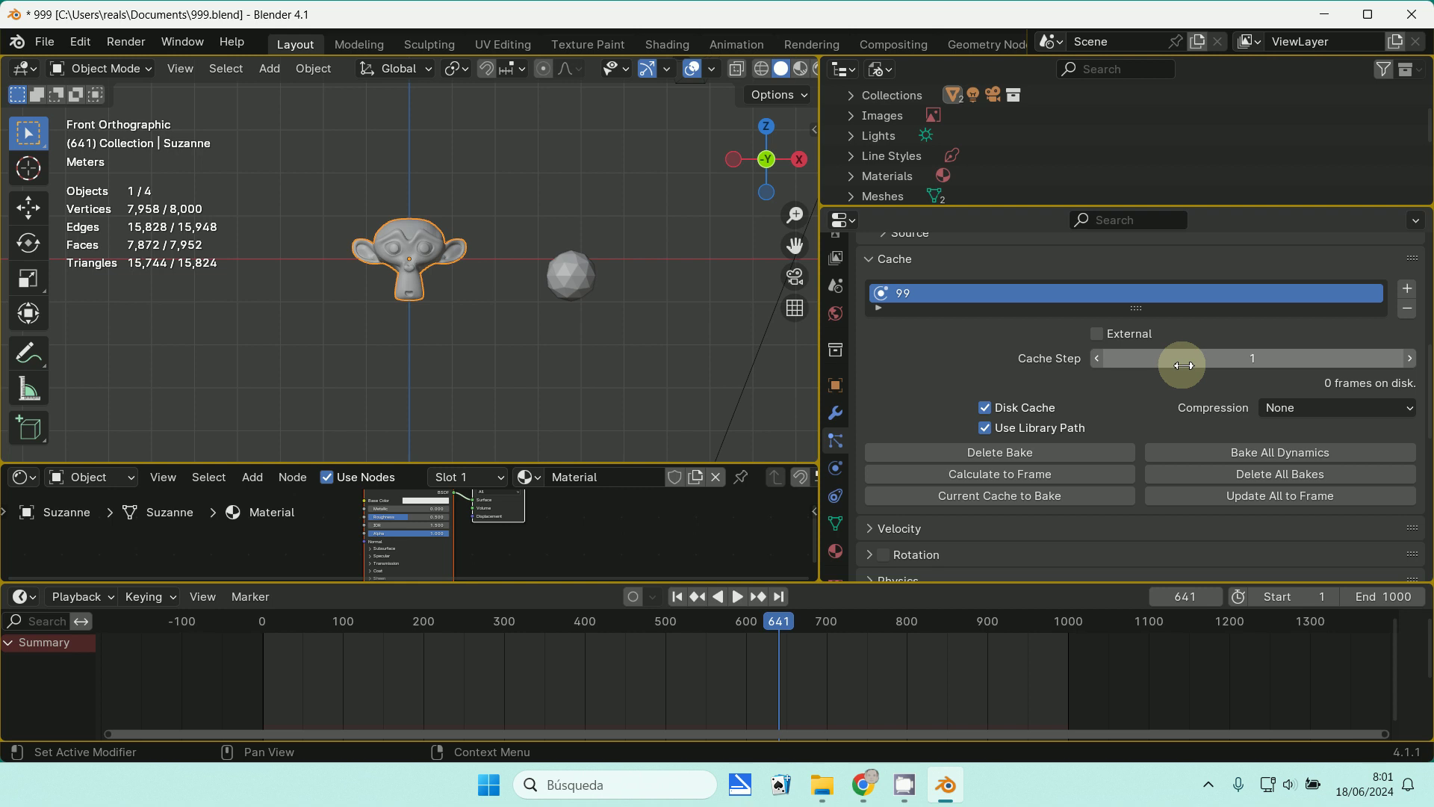
{"action": "left_click", "coordinate": [1297, 410]}
{"action": "left_click", "coordinate": [1302, 434]}
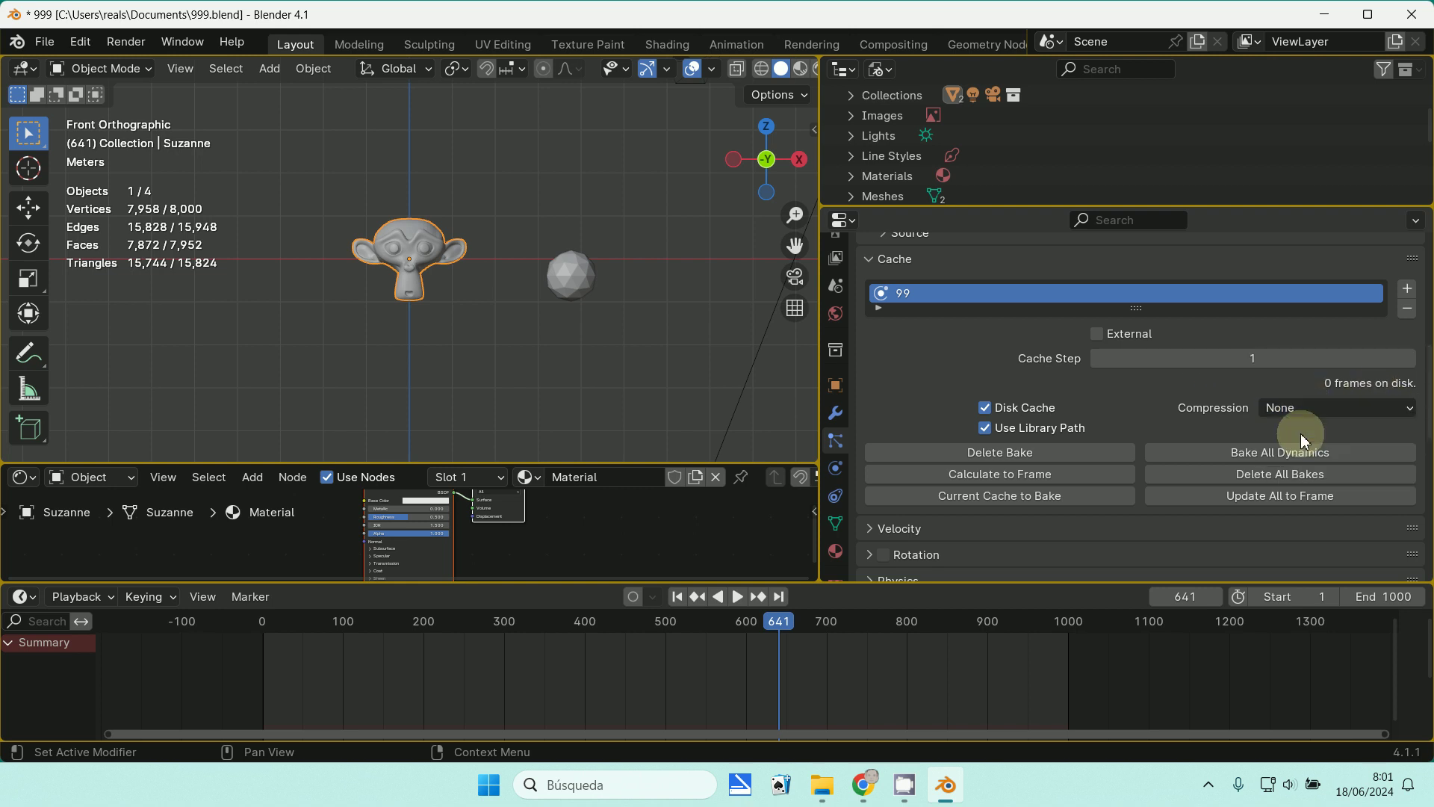
- Play the animation from frame 0 with the particle cache set to External
{"action": "scroll", "coordinate": [1108, 436], "scroll_direction": "up", "scroll_amount": 2}
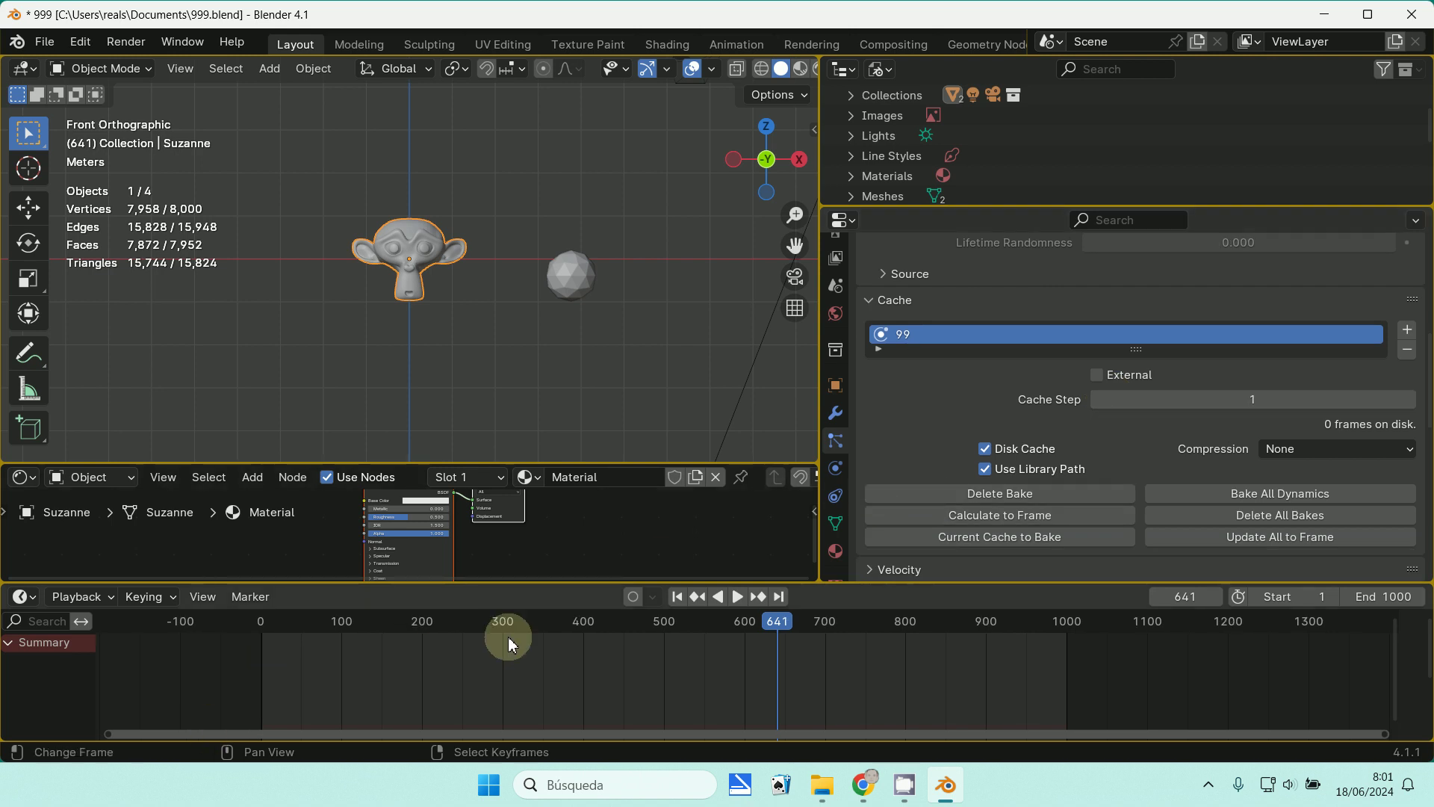
{"action": "left_click", "coordinate": [260, 672]}
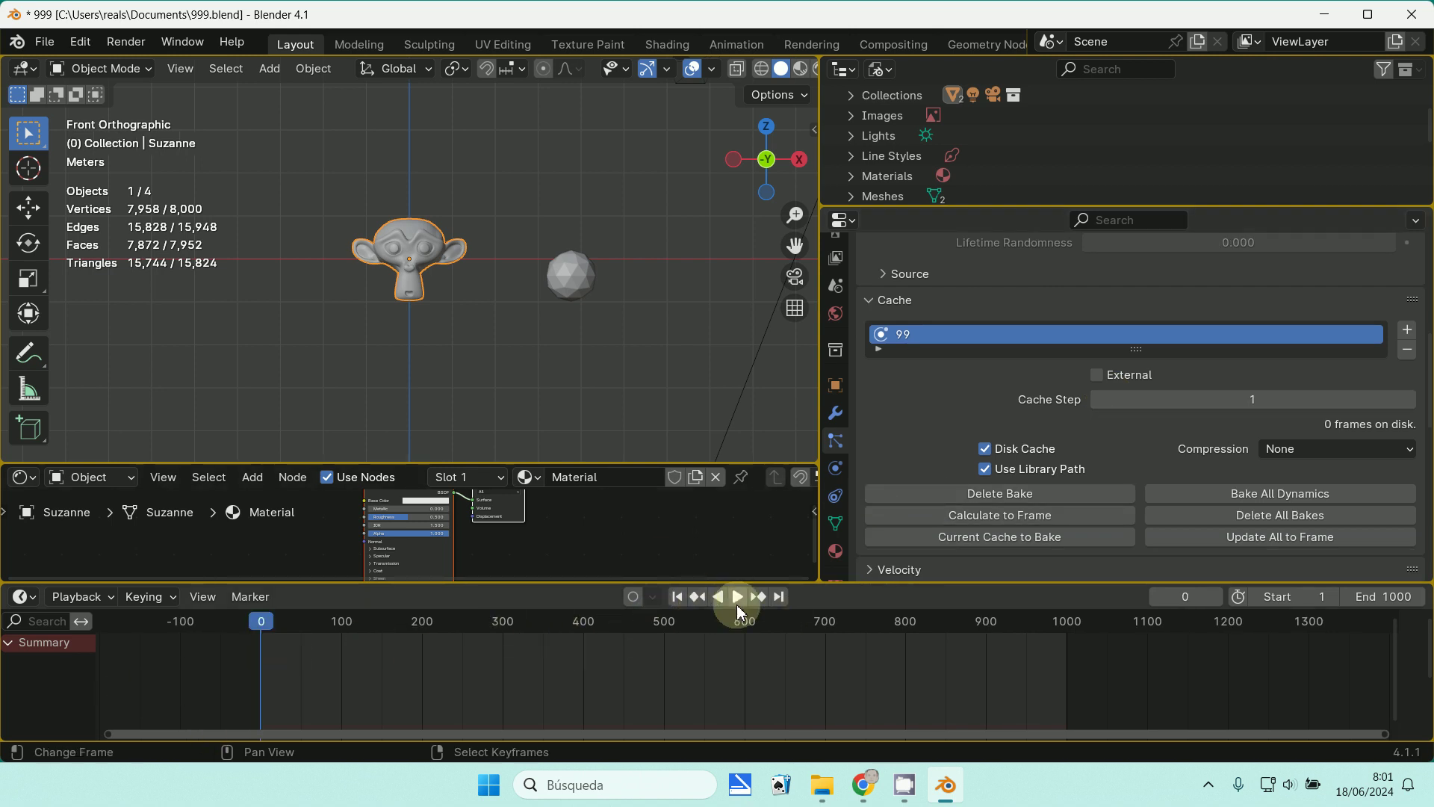
{"action": "left_click", "coordinate": [736, 598]}
{"action": "left_click", "coordinate": [1143, 375]}
{"action": "scroll", "coordinate": [1123, 365], "scroll_direction": "down", "scroll_amount": 8}
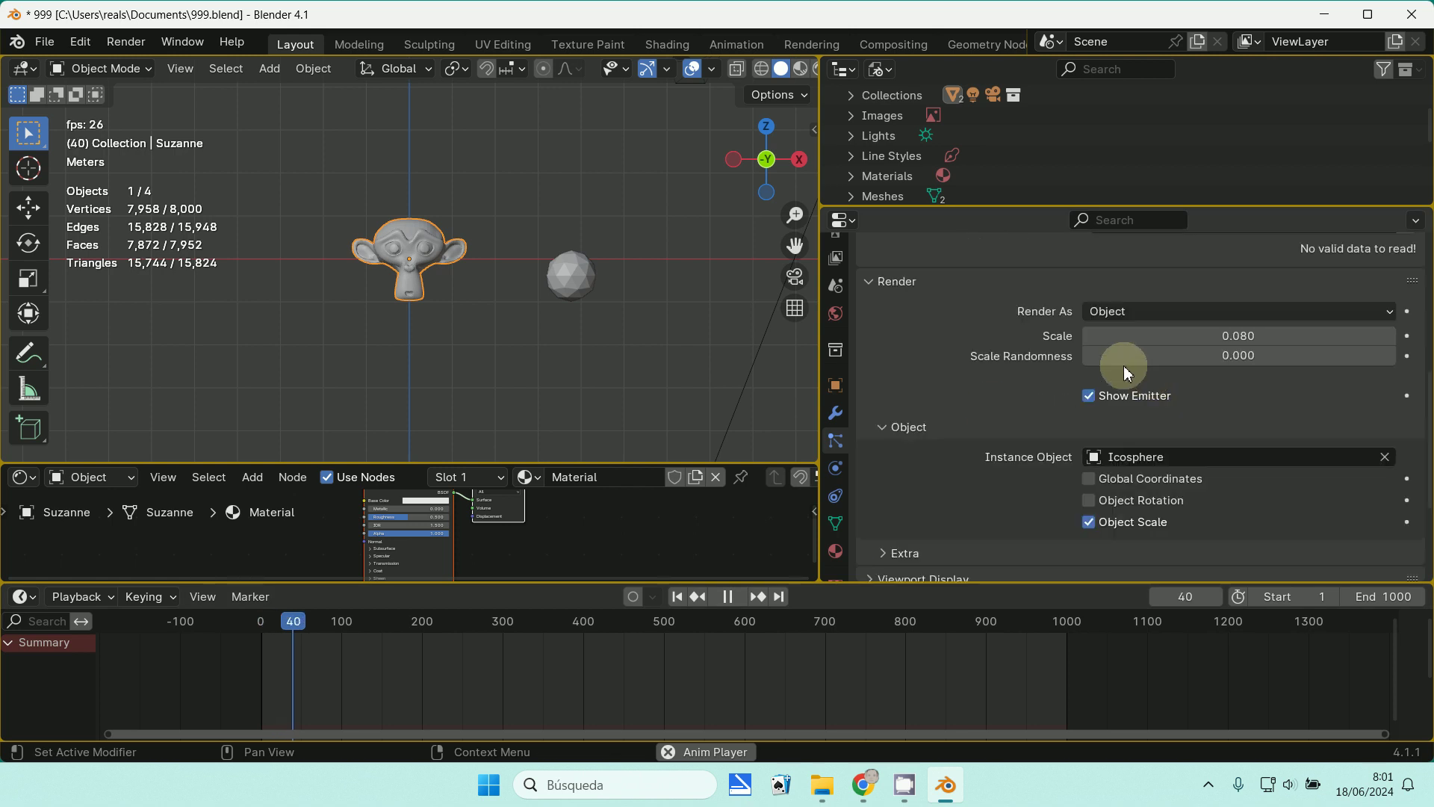
{"action": "scroll", "coordinate": [1137, 417], "scroll_direction": "up", "scroll_amount": 6}
{"action": "scroll", "coordinate": [1137, 417], "scroll_direction": "down", "scroll_amount": 2}
{"action": "scroll", "coordinate": [1137, 417], "scroll_direction": "up", "scroll_amount": 6}
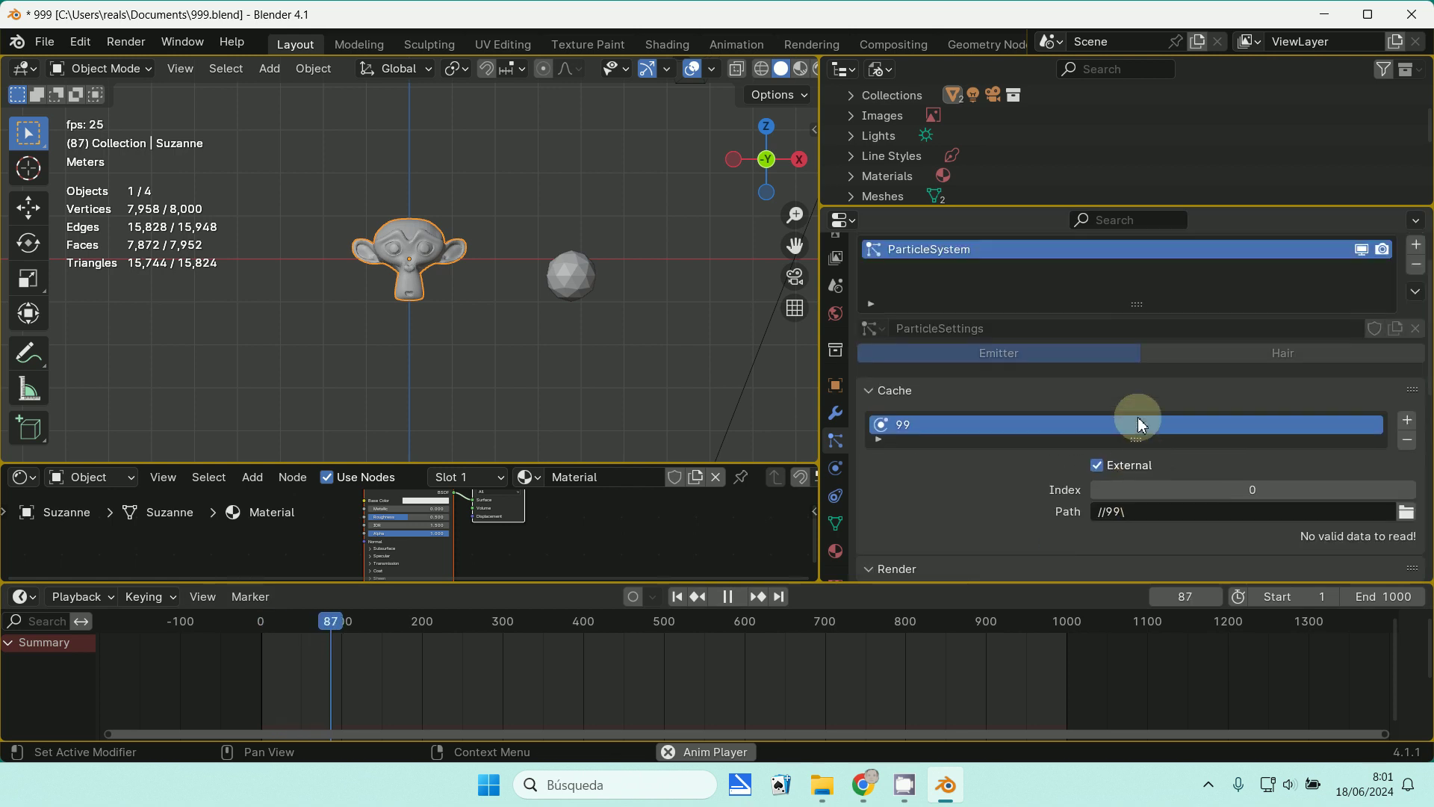
- Stop the playback and turn off External and Disk Cache for the particle cache
{"action": "key", "text": "Escape"}
{"action": "left_click", "coordinate": [1098, 464]}
{"action": "scroll", "coordinate": [1104, 493], "scroll_direction": "down", "scroll_amount": 5}
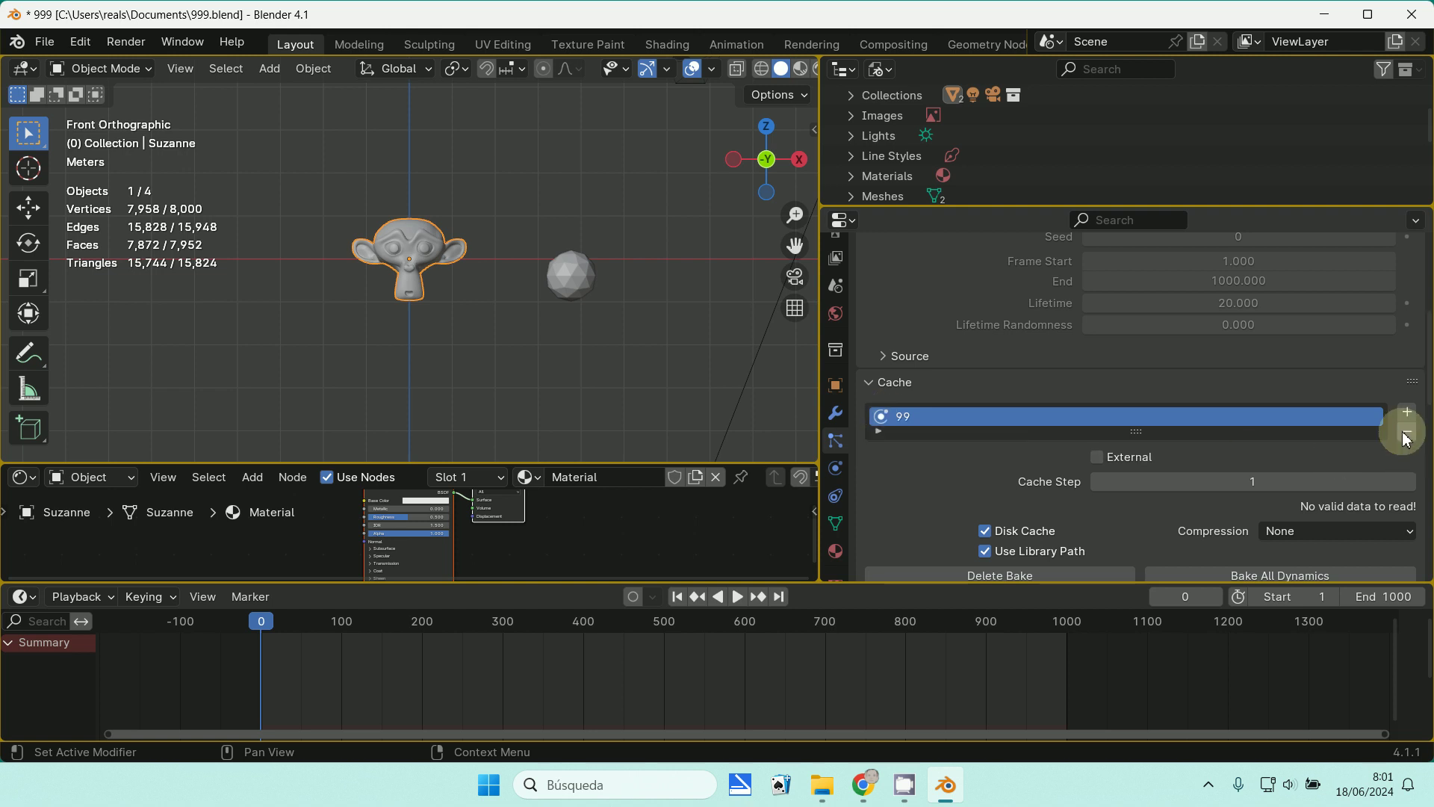
{"action": "scroll", "coordinate": [1046, 448], "scroll_direction": "down", "scroll_amount": 2}
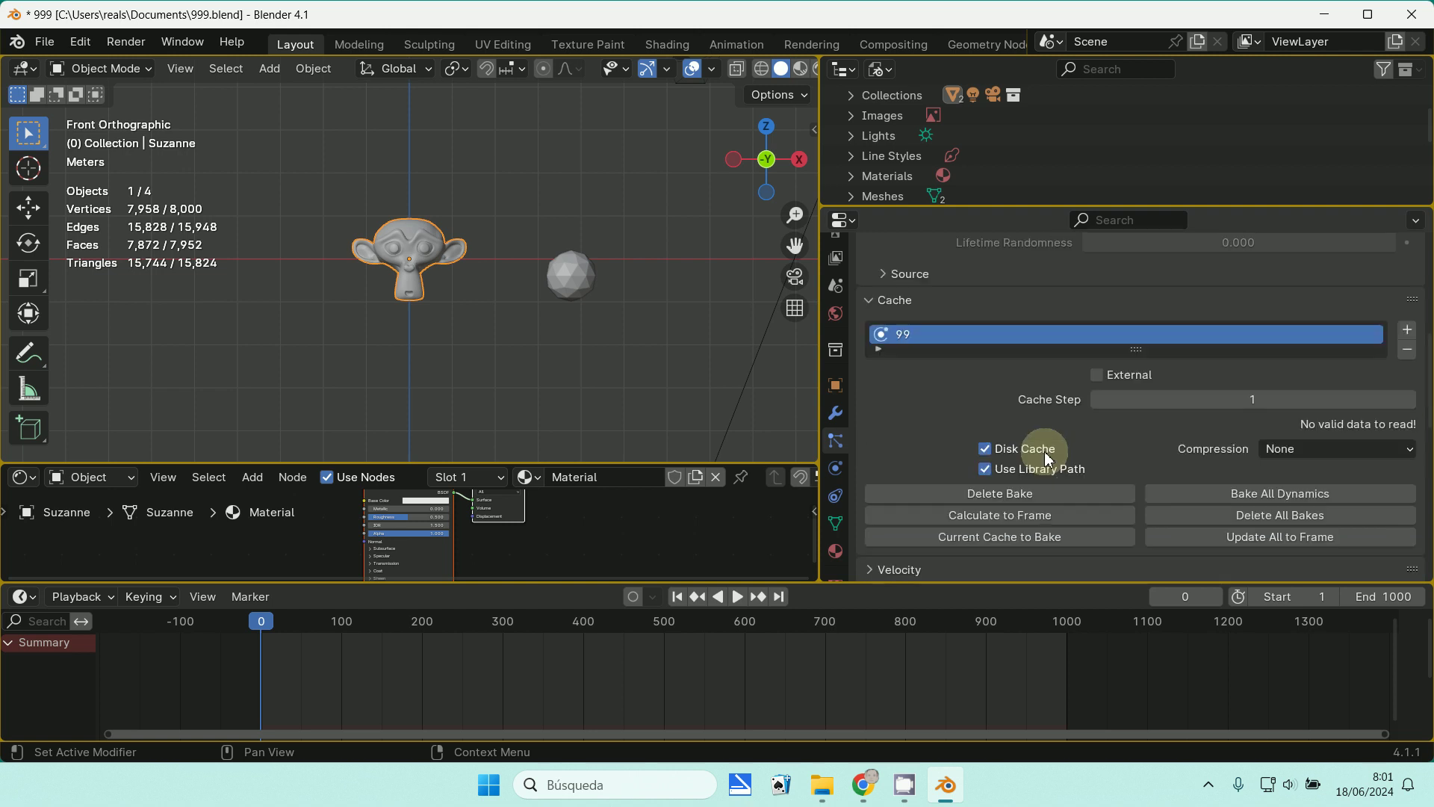
{"action": "left_click", "coordinate": [990, 451]}
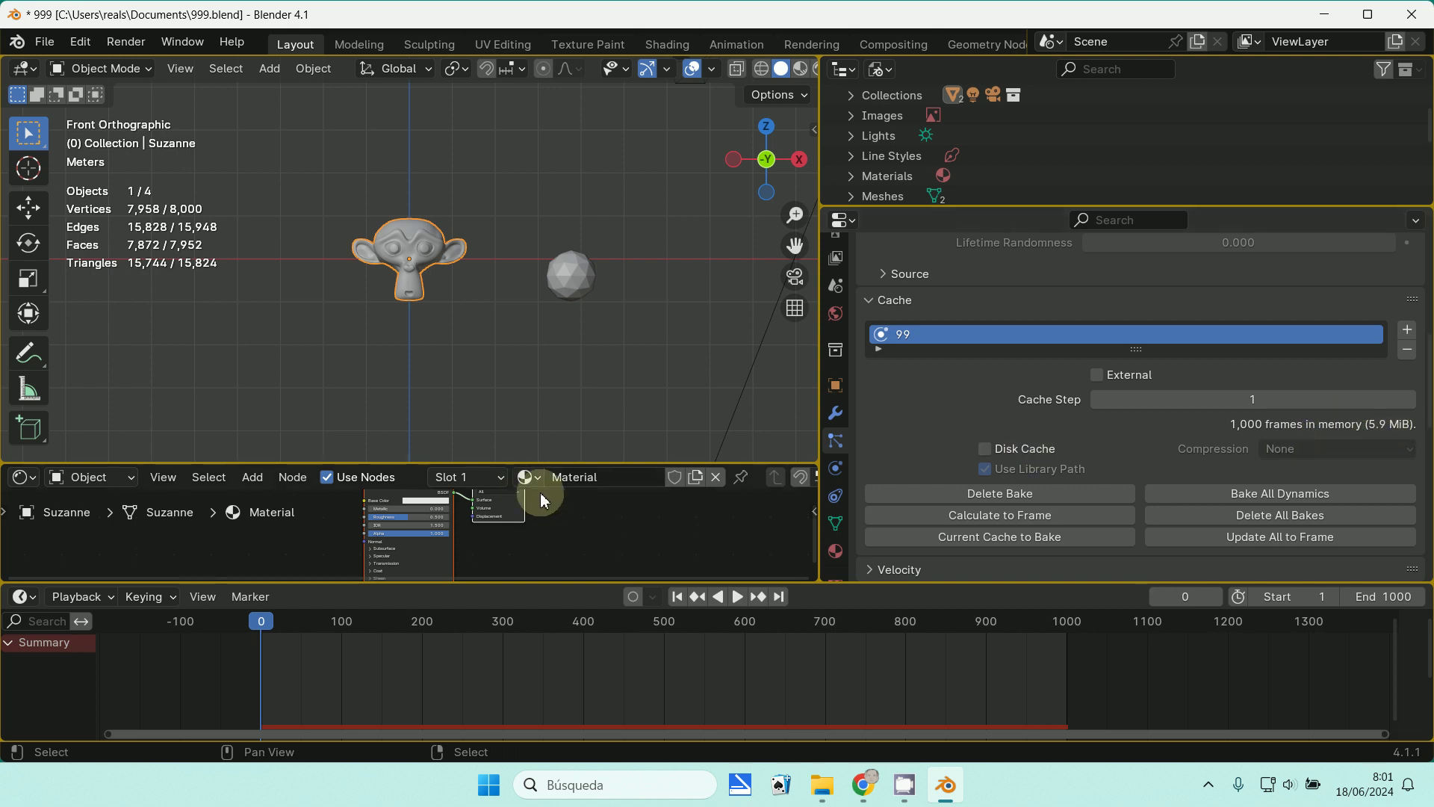
- Play the start of the baked particle animation, and view the particles at frames 748 and 893
{"action": "scroll", "coordinate": [684, 668], "scroll_direction": "down", "scroll_amount": 2}
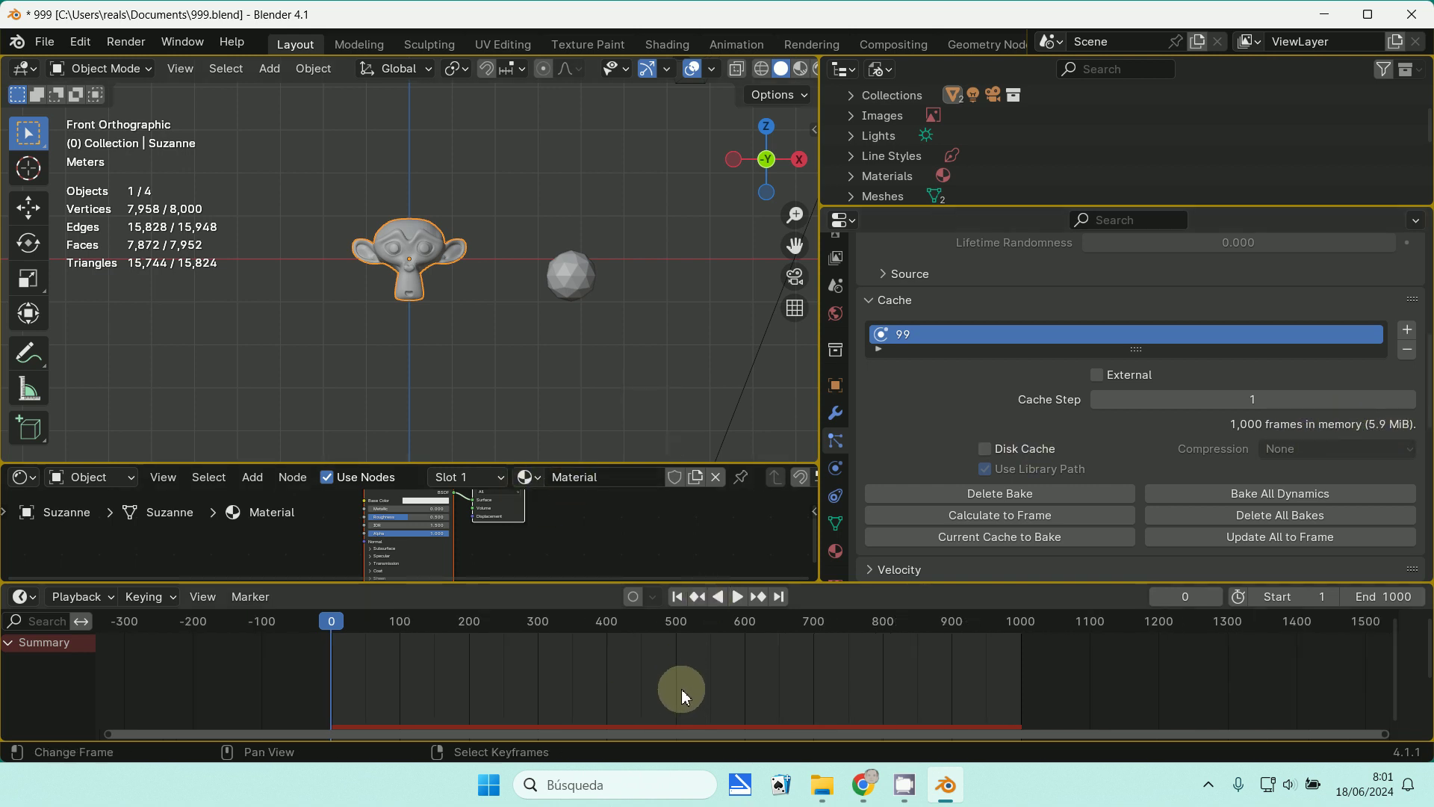
{"action": "left_click", "coordinate": [738, 598]}
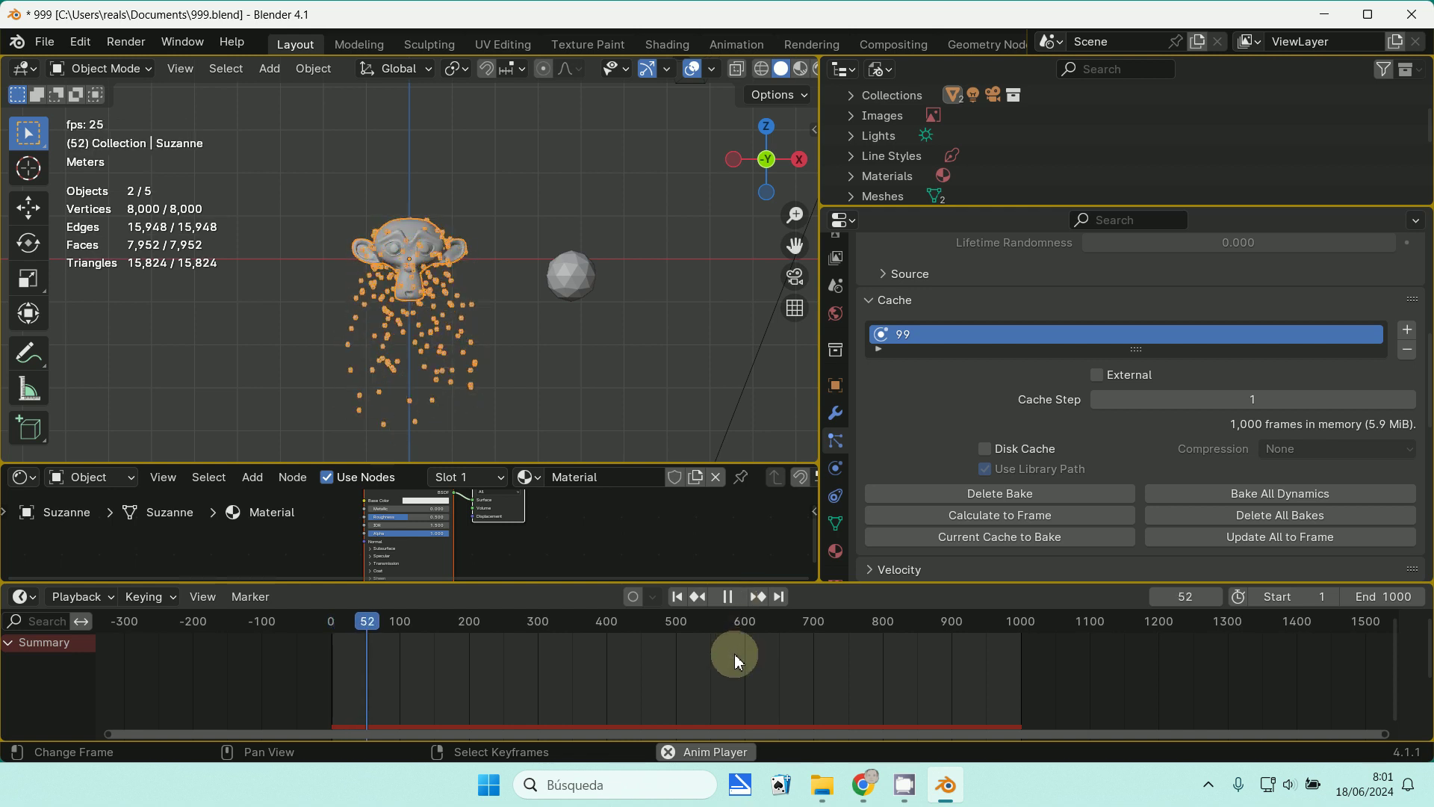
{"action": "key", "text": "Escape"}
{"action": "left_click", "coordinate": [846, 679]}
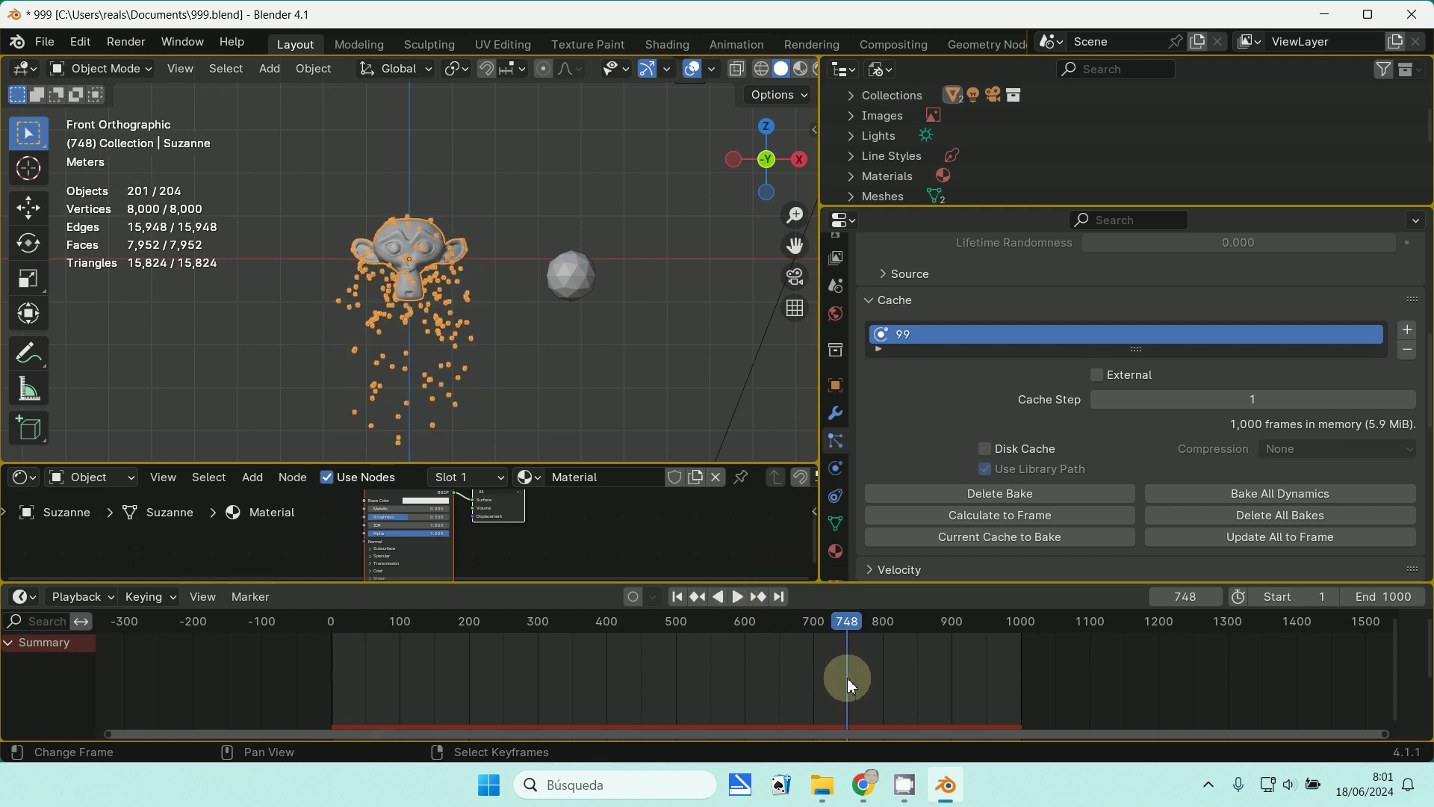
{"action": "left_click", "coordinate": [945, 674]}
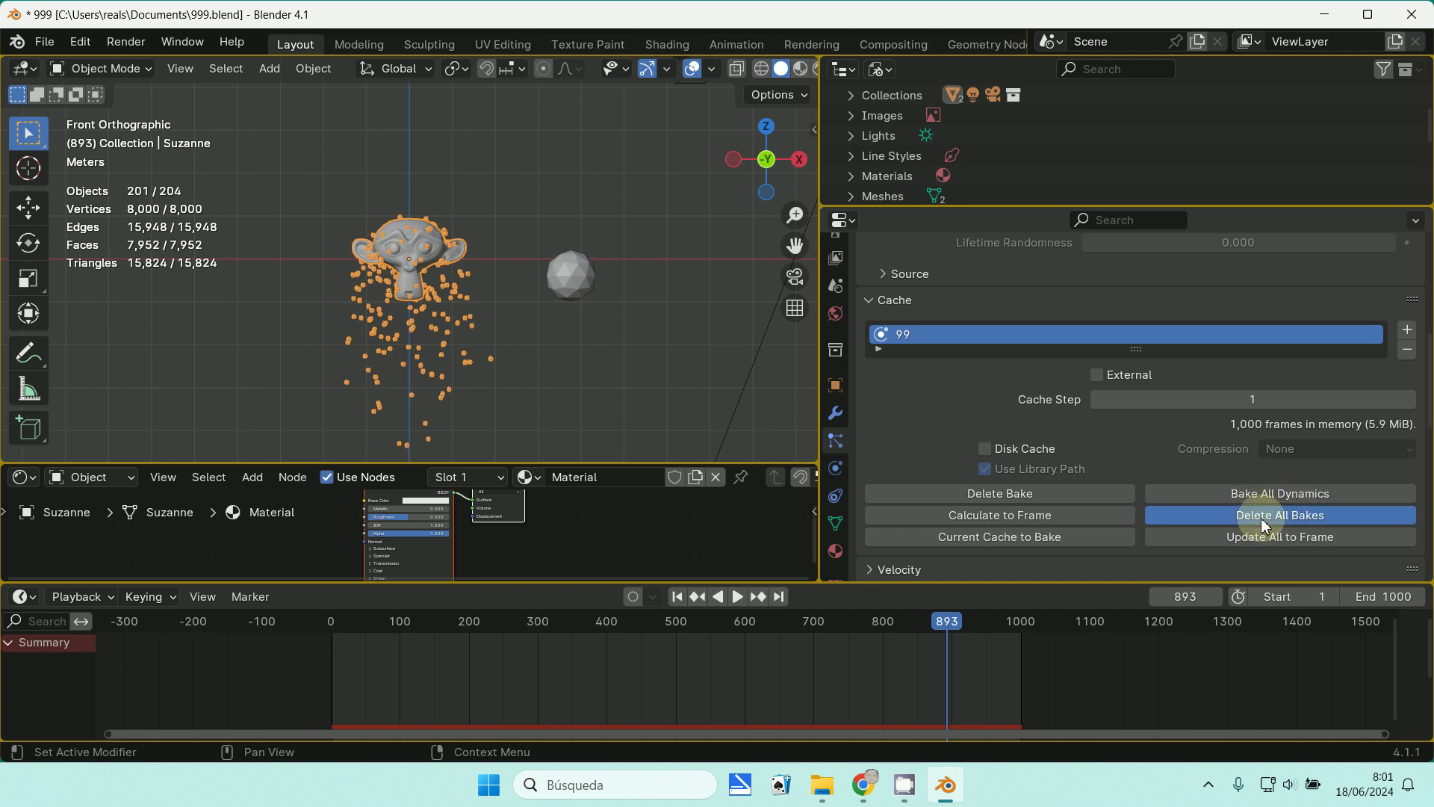
- Delete all bakes and clear the name of the particle cache 99
{"action": "scroll", "coordinate": [1196, 478], "scroll_direction": "up", "scroll_amount": 4}
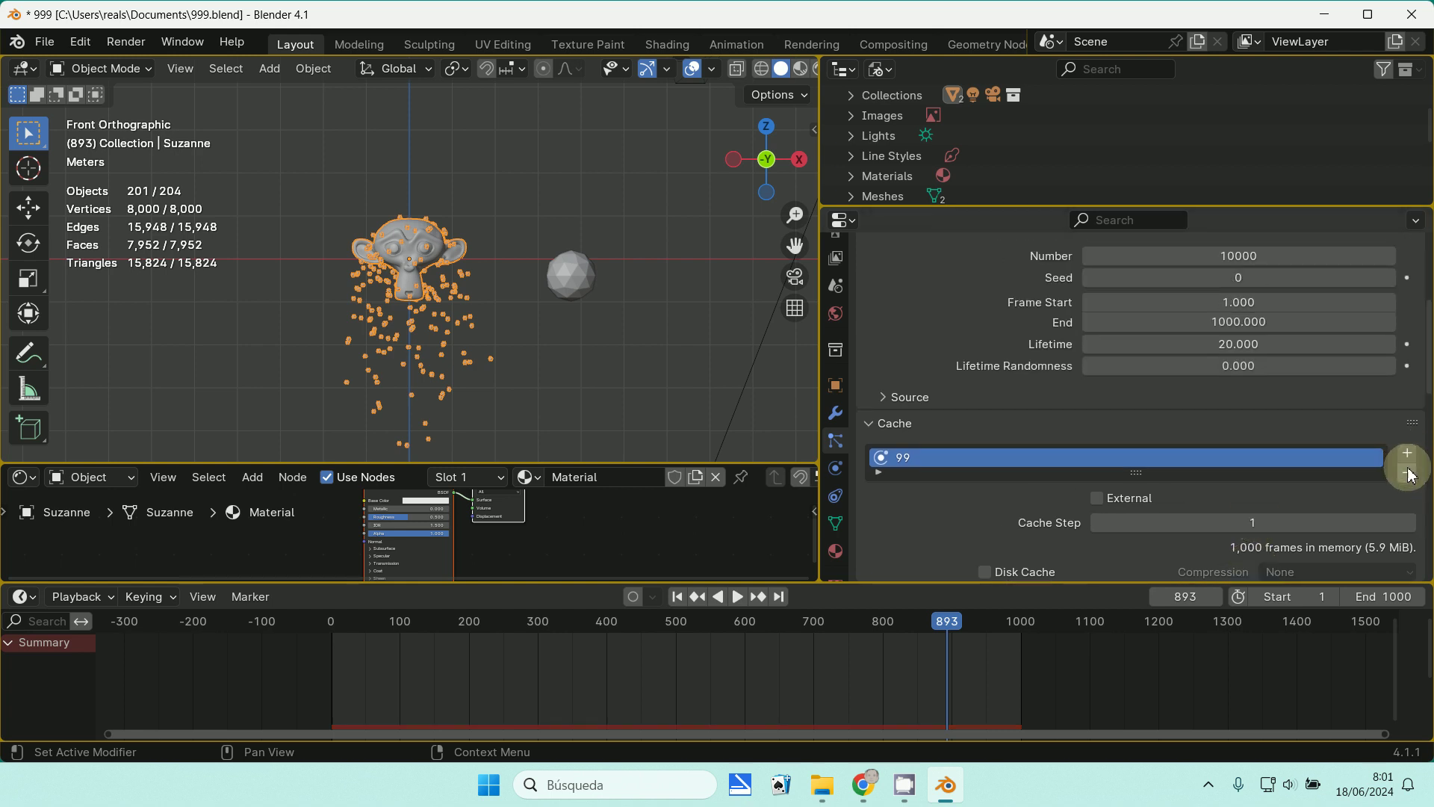
{"action": "scroll", "coordinate": [921, 432], "scroll_direction": "down", "scroll_amount": 3}
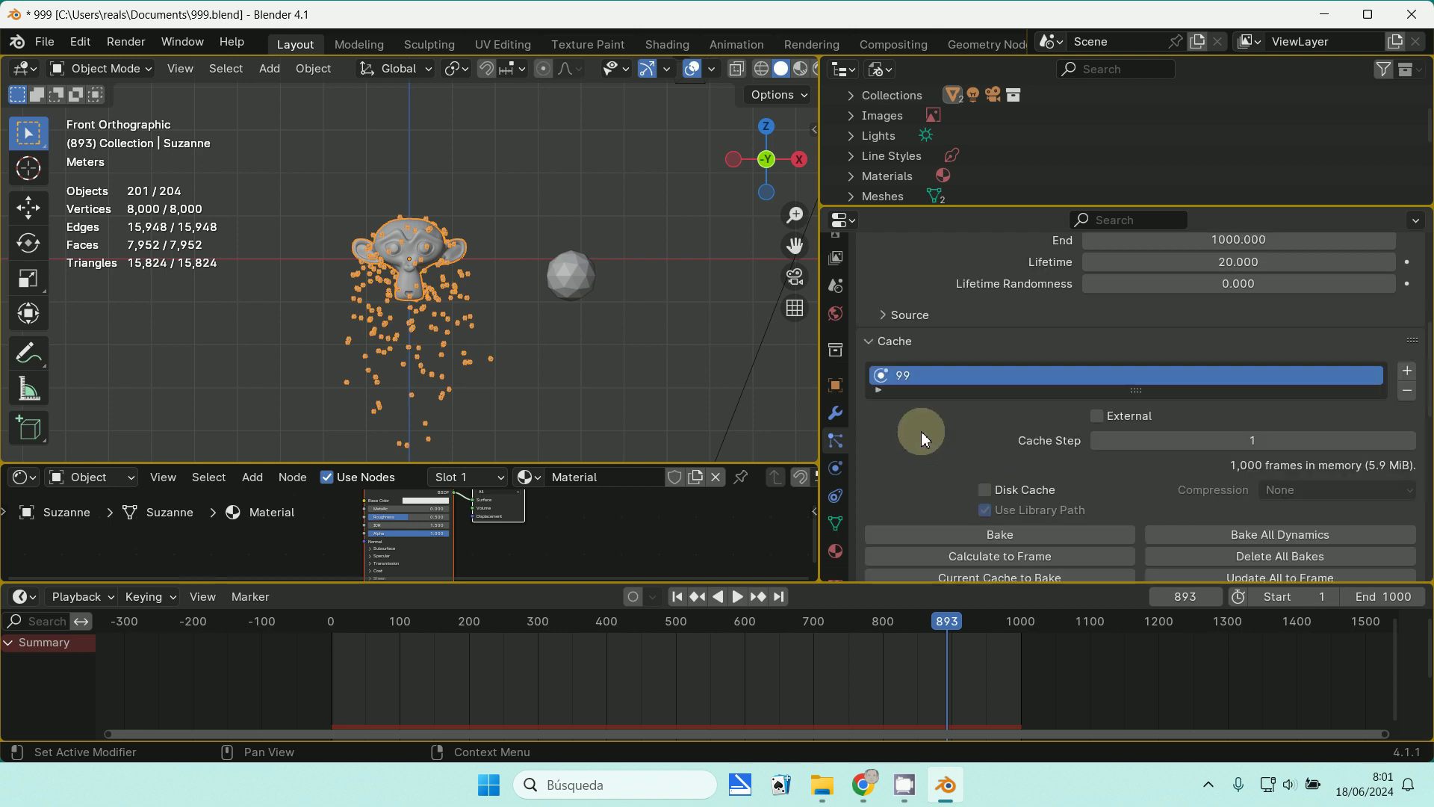
{"action": "left_click", "coordinate": [879, 390]}
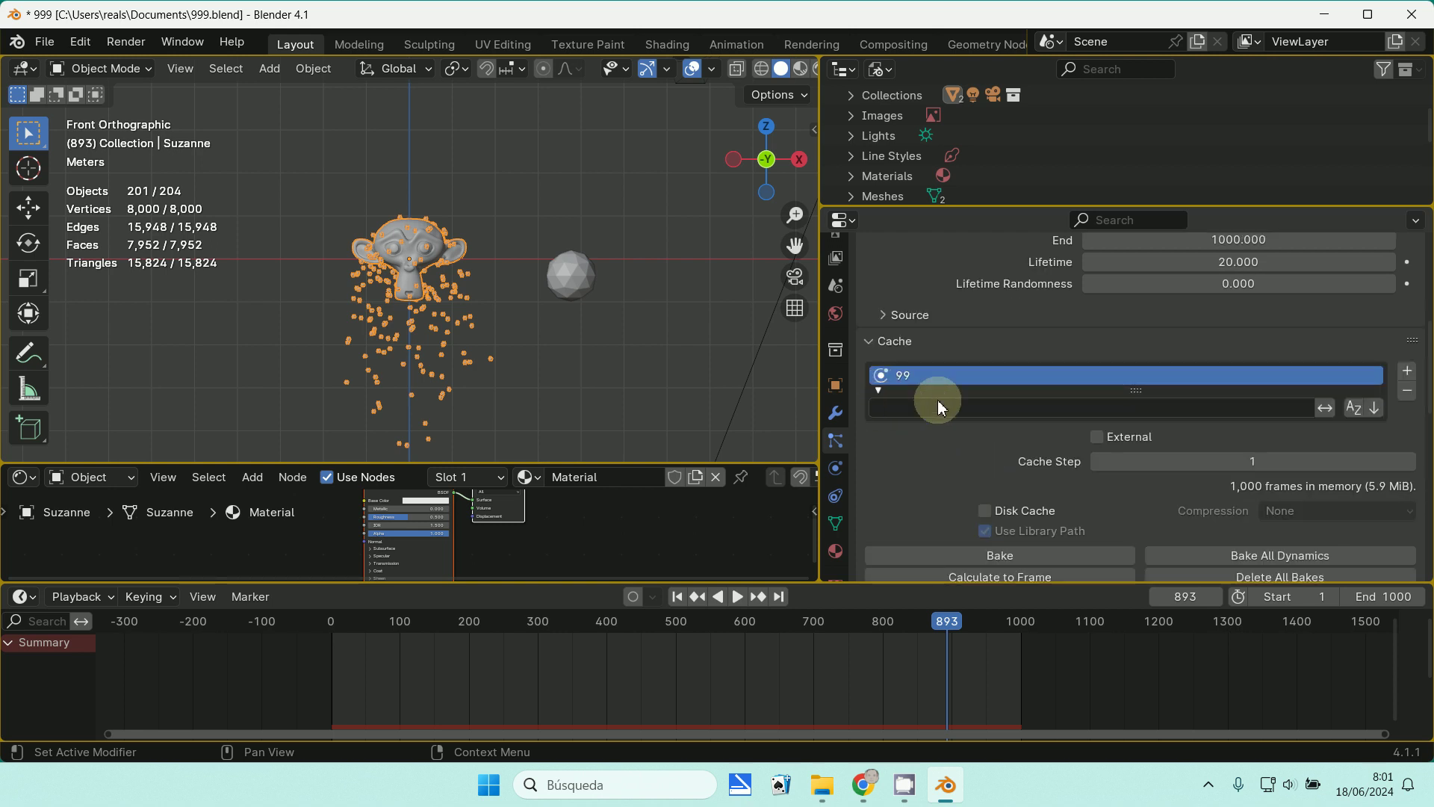
{"action": "left_click_drag", "start_coordinate": [1120, 390], "coordinate": [1124, 441]}
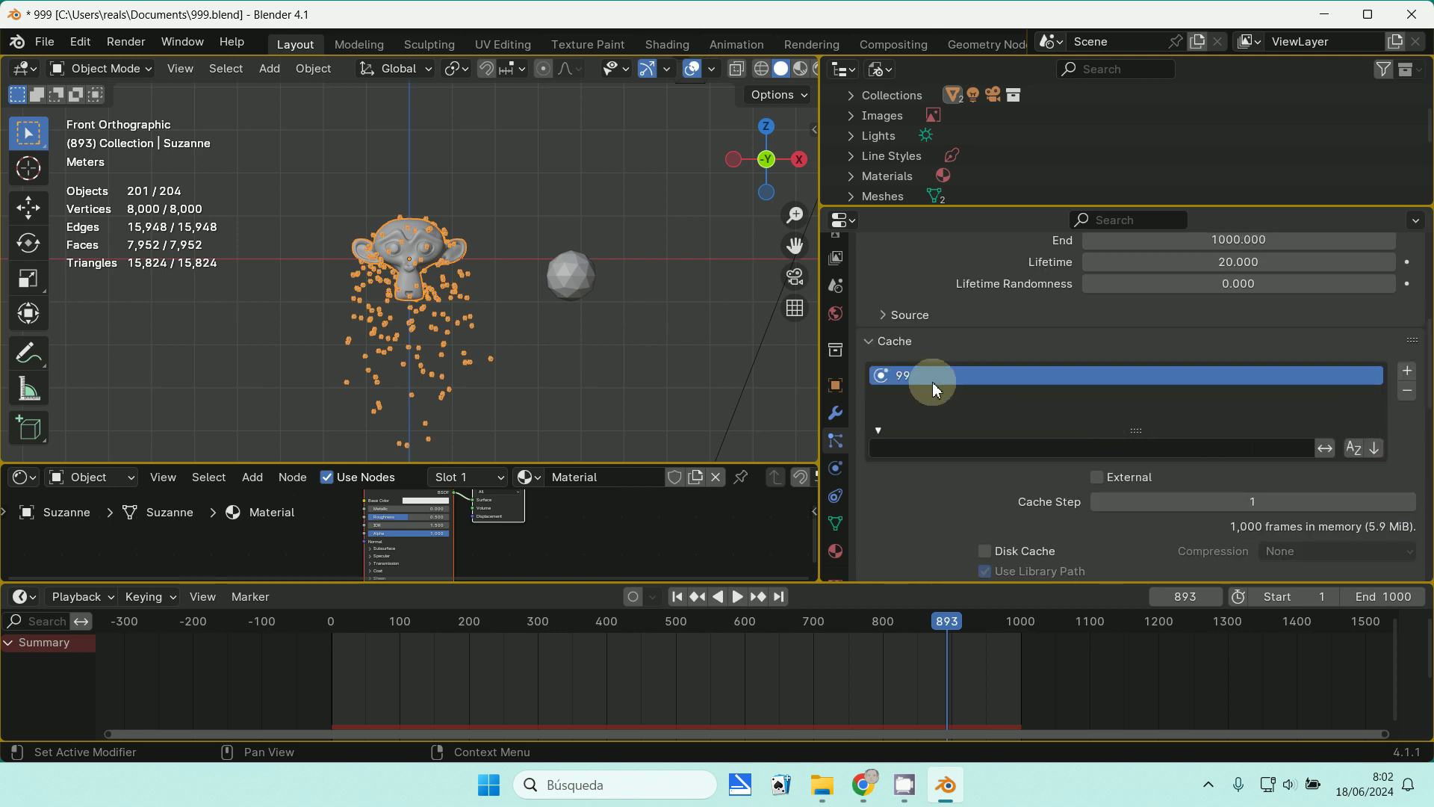
{"action": "double_click", "coordinate": [910, 377]}
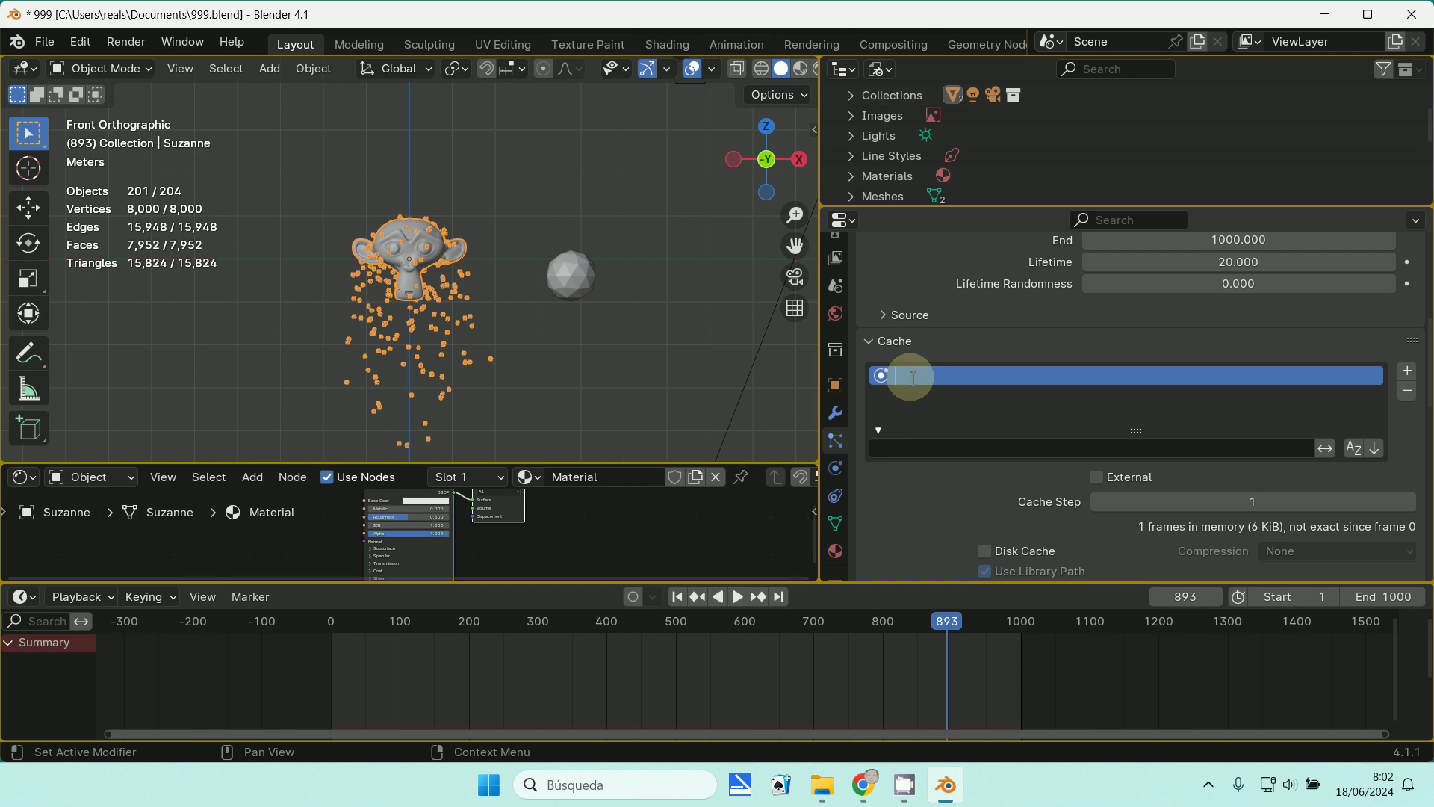
{"action": "key", "text": "Return"}
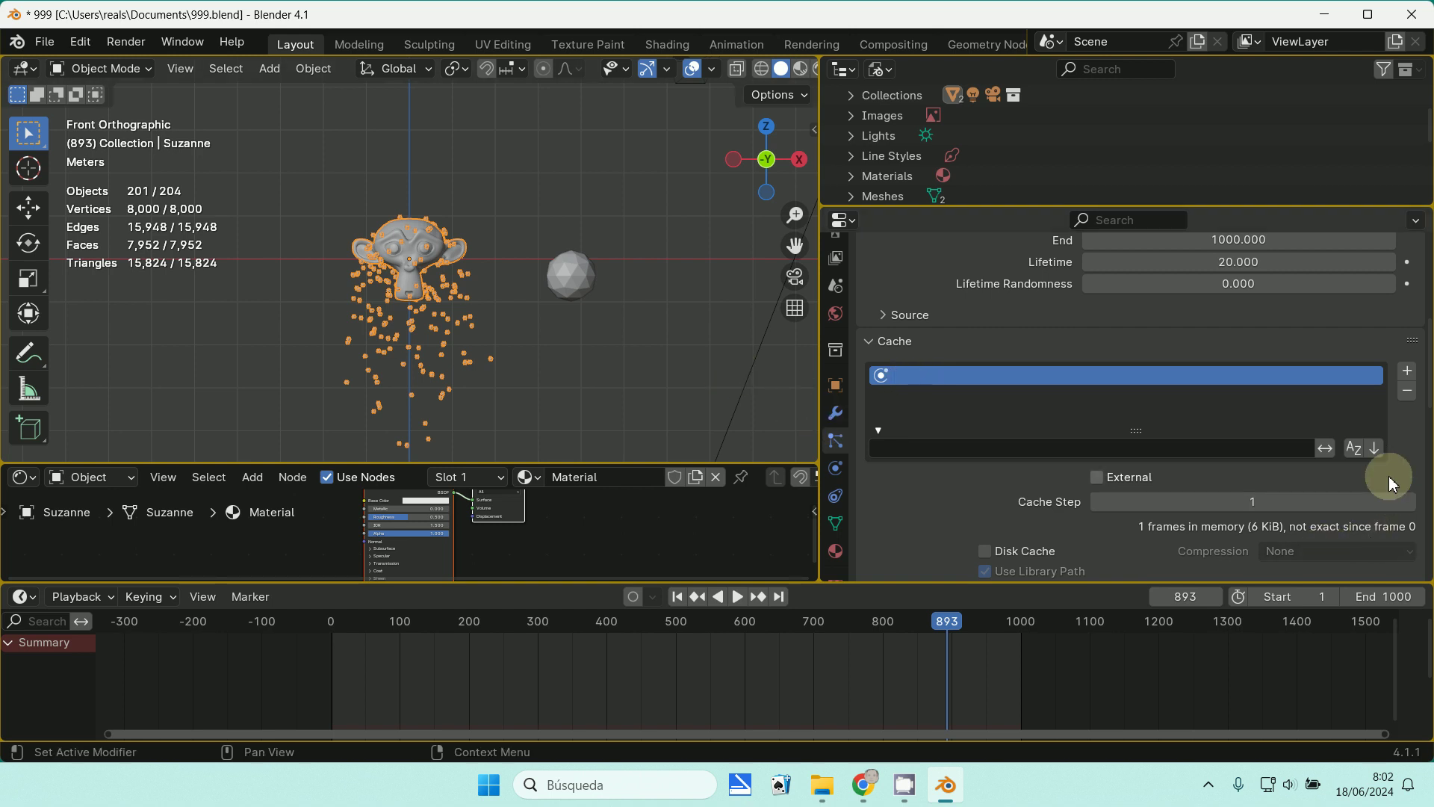
- Review the remaining cache settings and move the timeline to frame 210 to view the unbaked particles
{"action": "scroll", "coordinate": [1388, 477], "scroll_direction": "down", "scroll_amount": 3}
{"action": "scroll", "coordinate": [1388, 477], "scroll_direction": "down", "scroll_amount": 3}
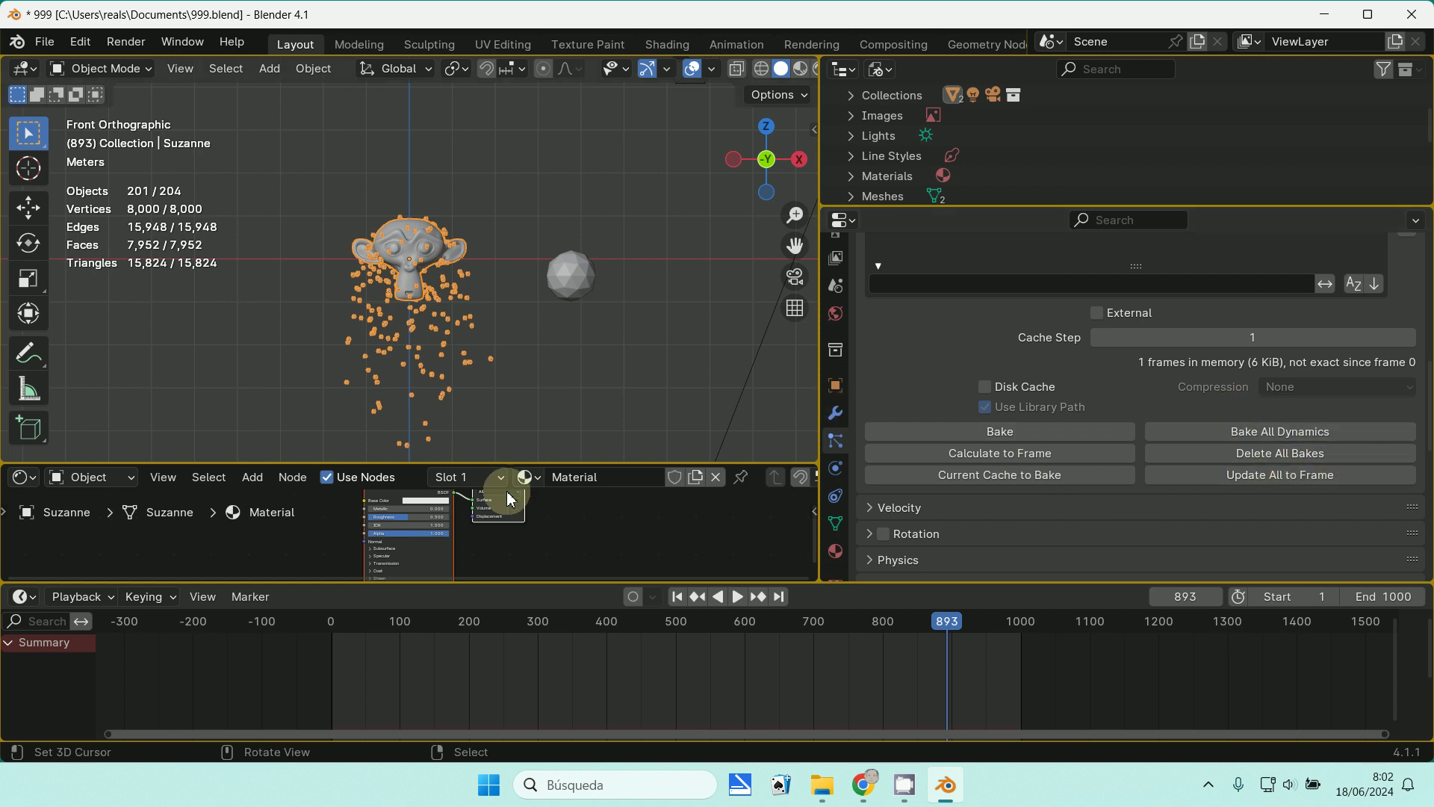
{"action": "left_click", "coordinate": [320, 657]}
{"action": "left_click", "coordinate": [473, 669]}
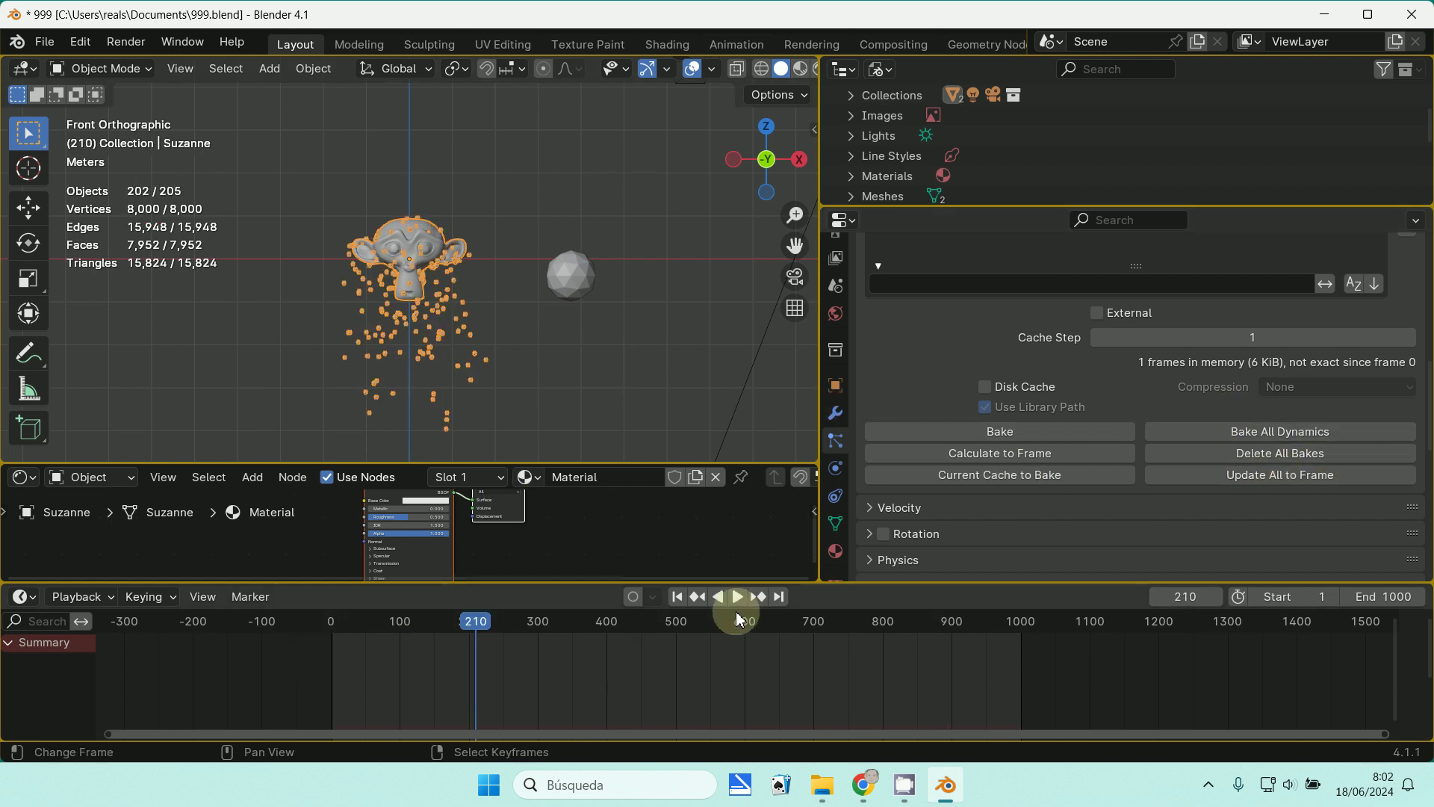
- View the unbaked particles at frame 667, then render that frame and close the render result
{"action": "left_click", "coordinate": [736, 597]}
{"action": "left_click_drag", "start_coordinate": [545, 694], "coordinate": [794, 726]}
{"action": "key", "text": "space"}
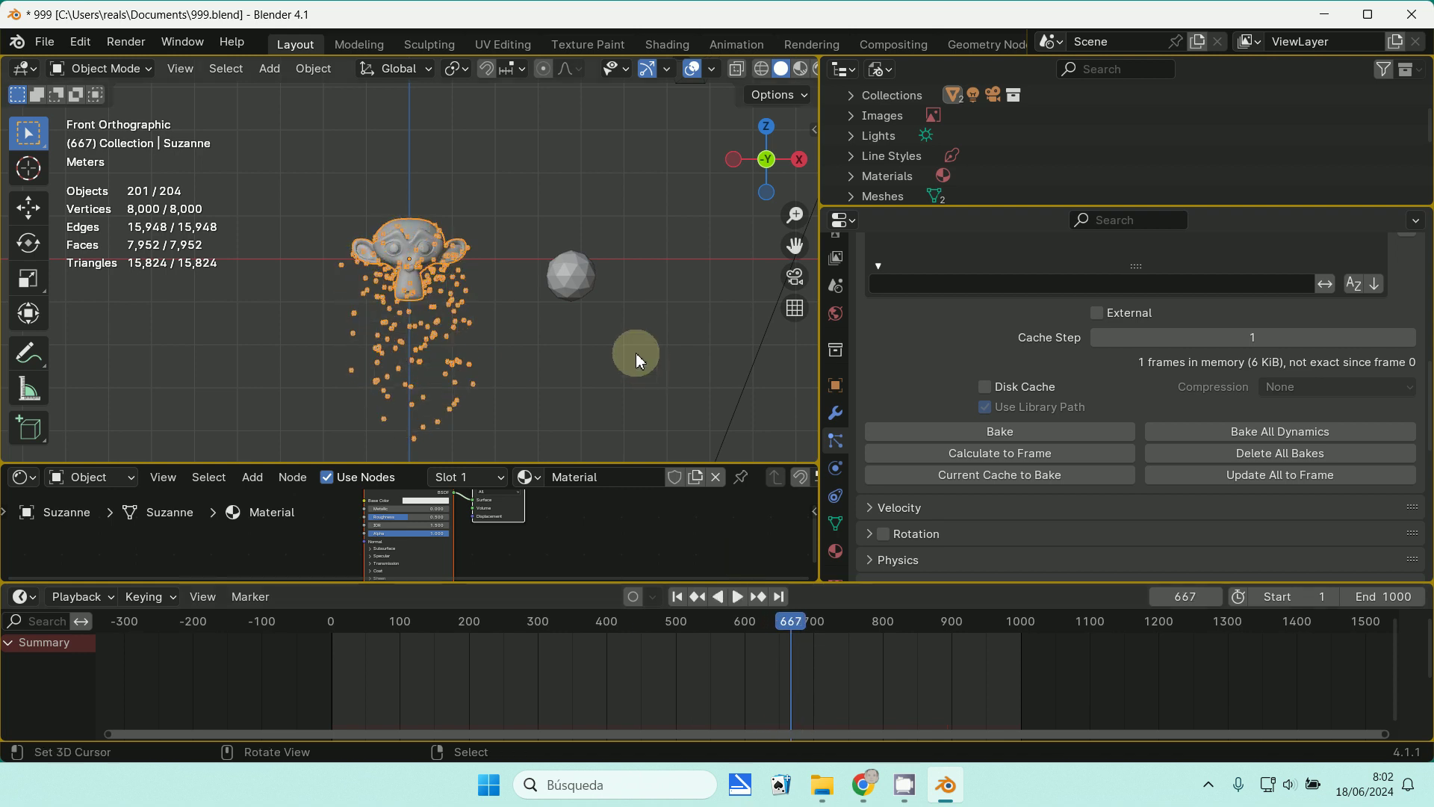
{"action": "key", "text": "F12"}
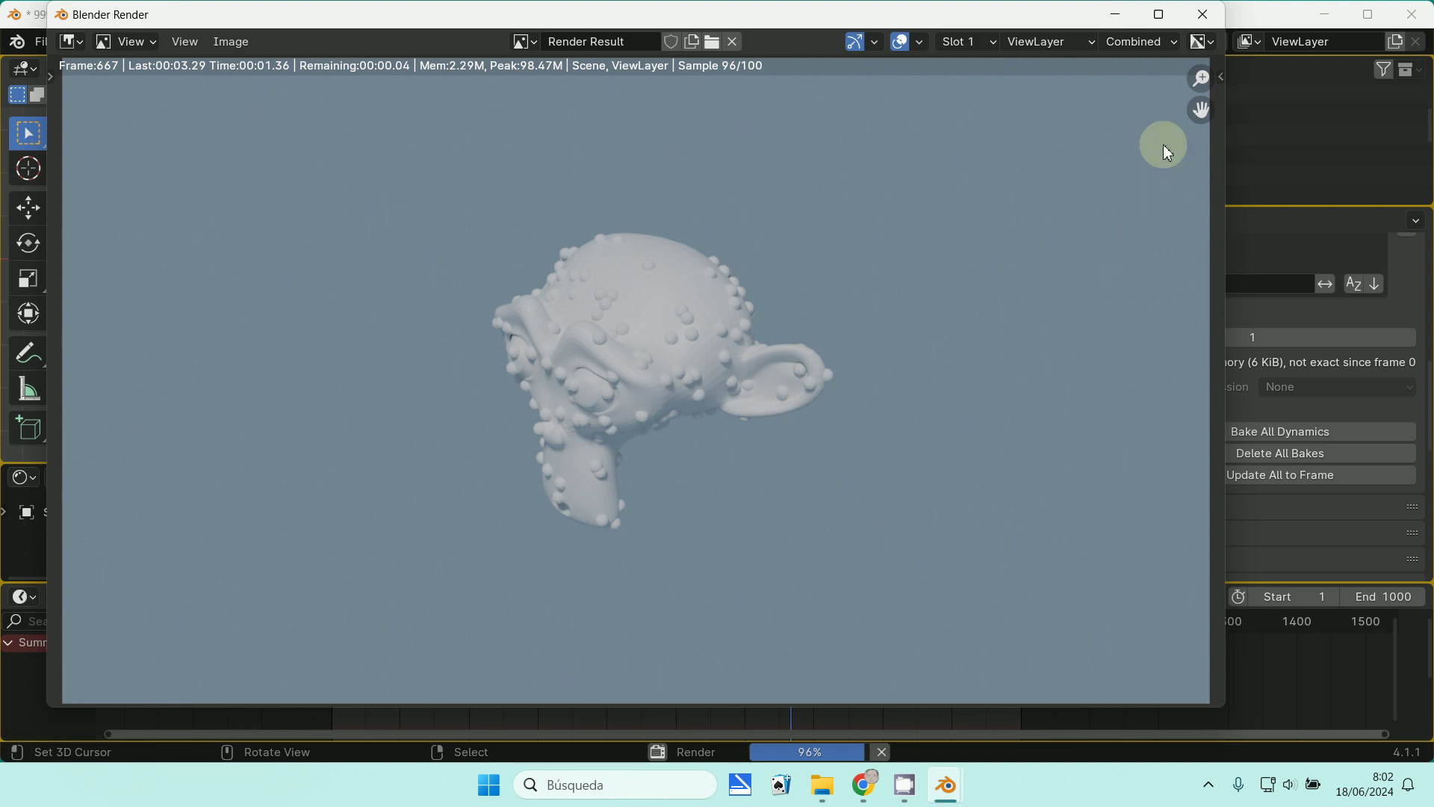
{"action": "key", "text": "Escape"}
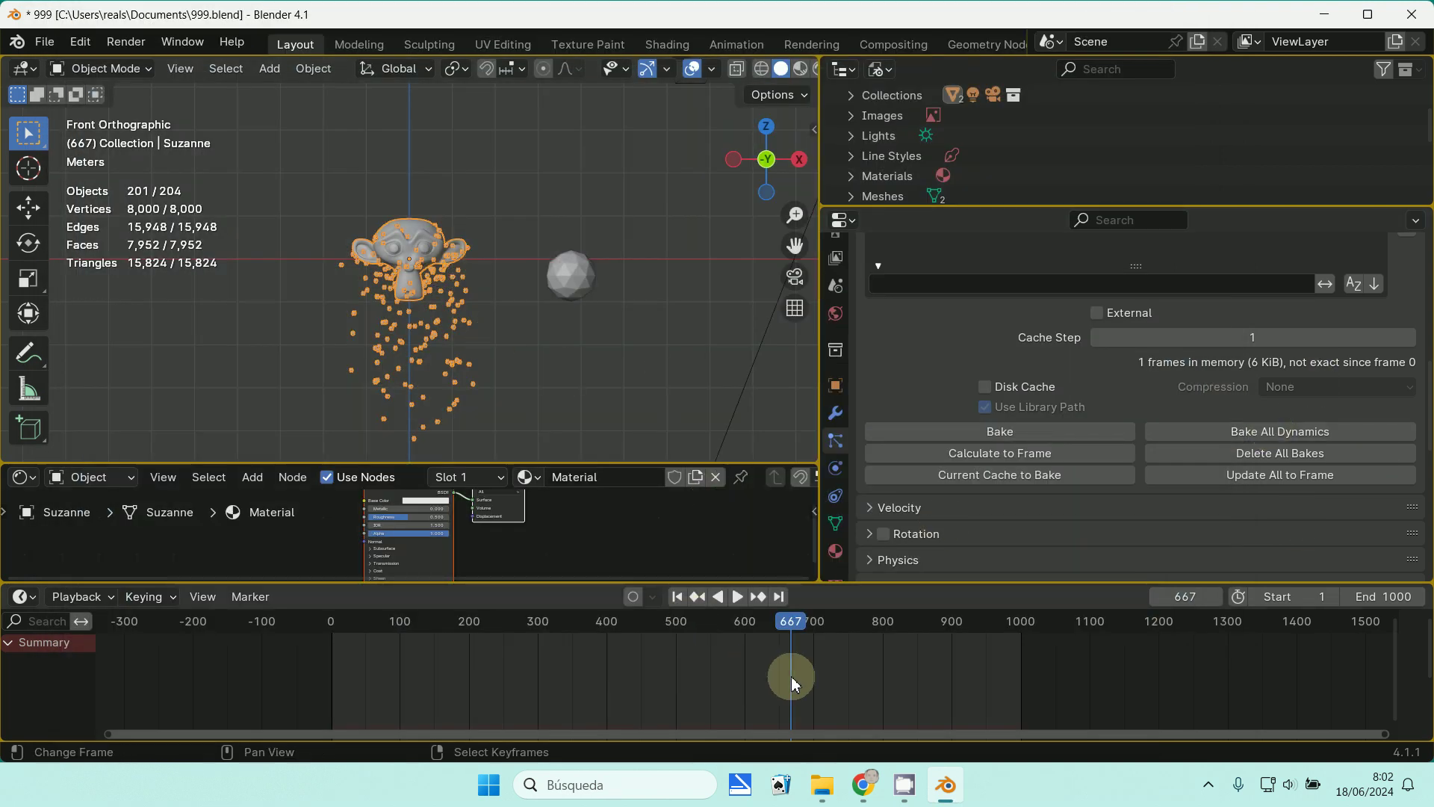
- View the particles at frame 643, then return to frame 0 and briefly play the unbaked animation
{"action": "left_click_drag", "start_coordinate": [791, 675], "coordinate": [774, 705]}
{"action": "key", "text": "space"}
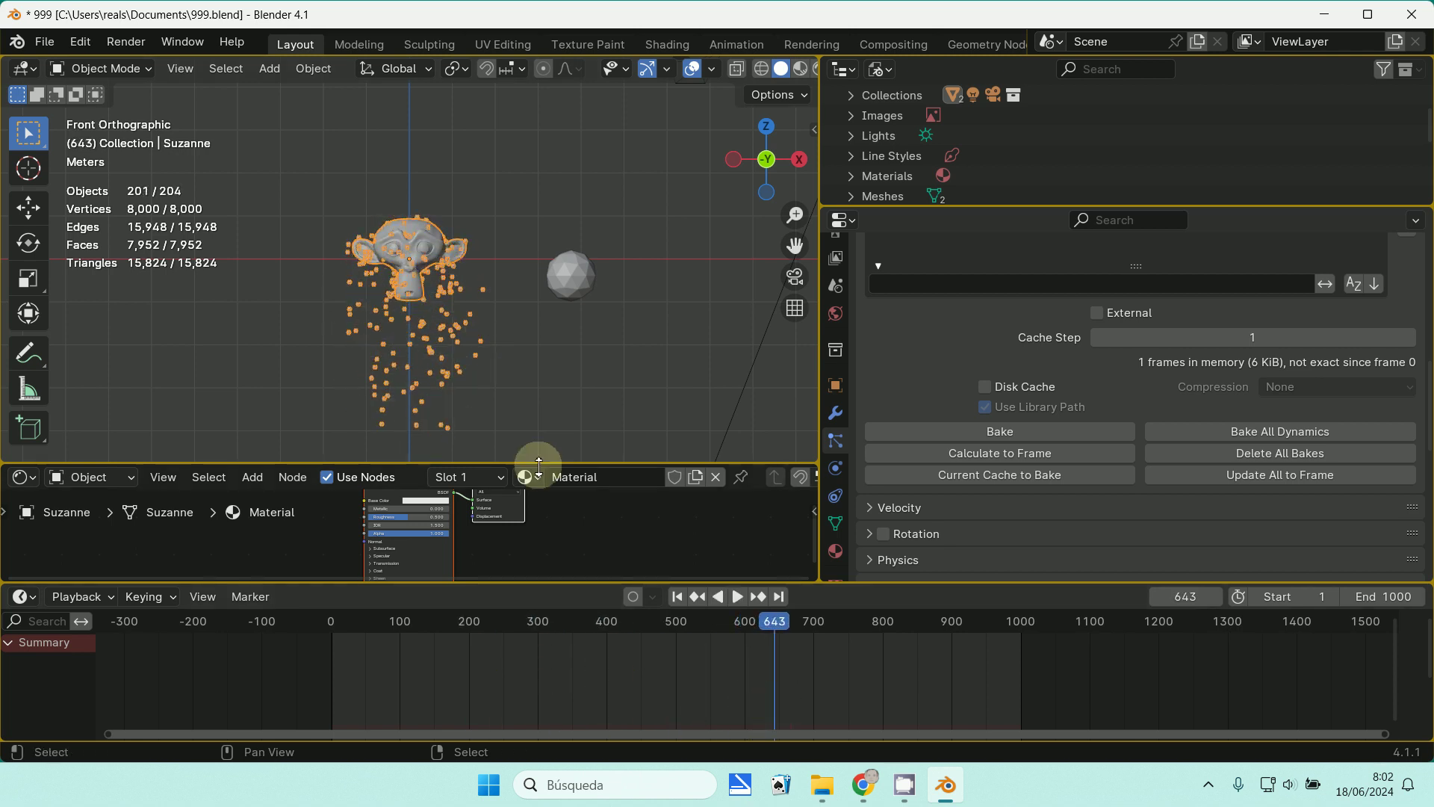
{"action": "left_click", "coordinate": [330, 697]}
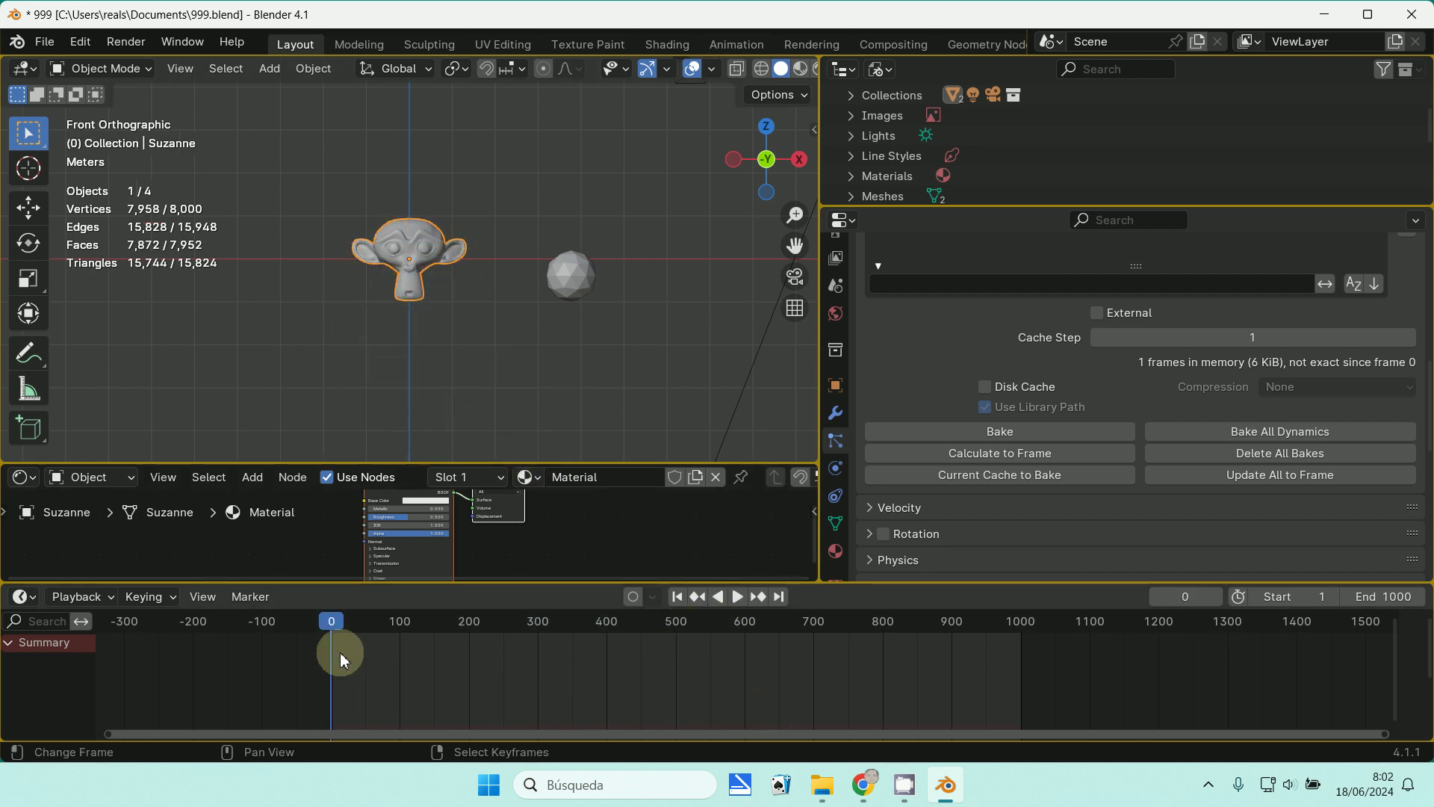
{"action": "mouse_move", "coordinate": [317, 648]}
{"action": "left_mouse_down"}
{"action": "mouse_move", "coordinate": [337, 650]}
{"action": "mouse_move", "coordinate": [314, 650]}
{"action": "left_mouse_up"}
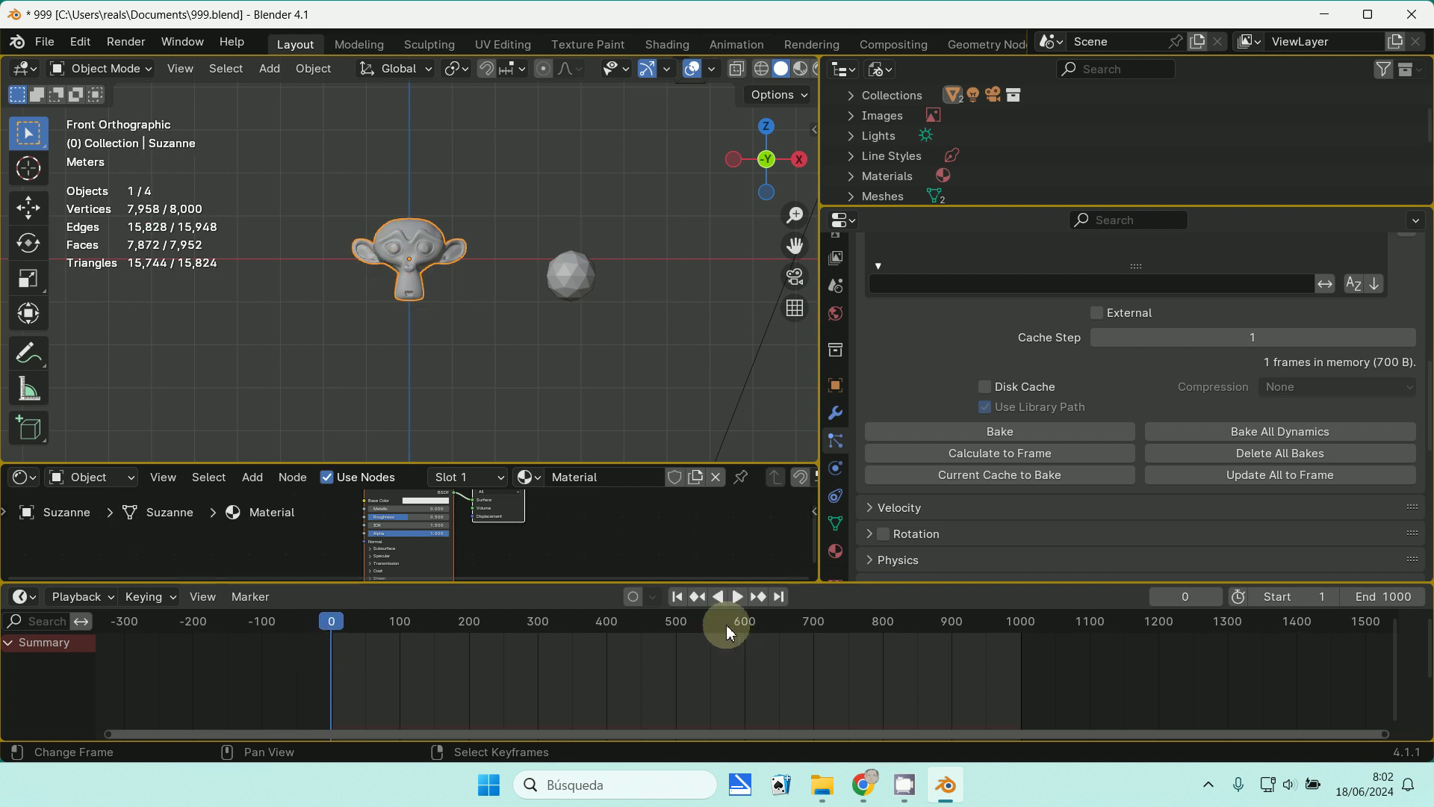
{"action": "left_click", "coordinate": [736, 596]}
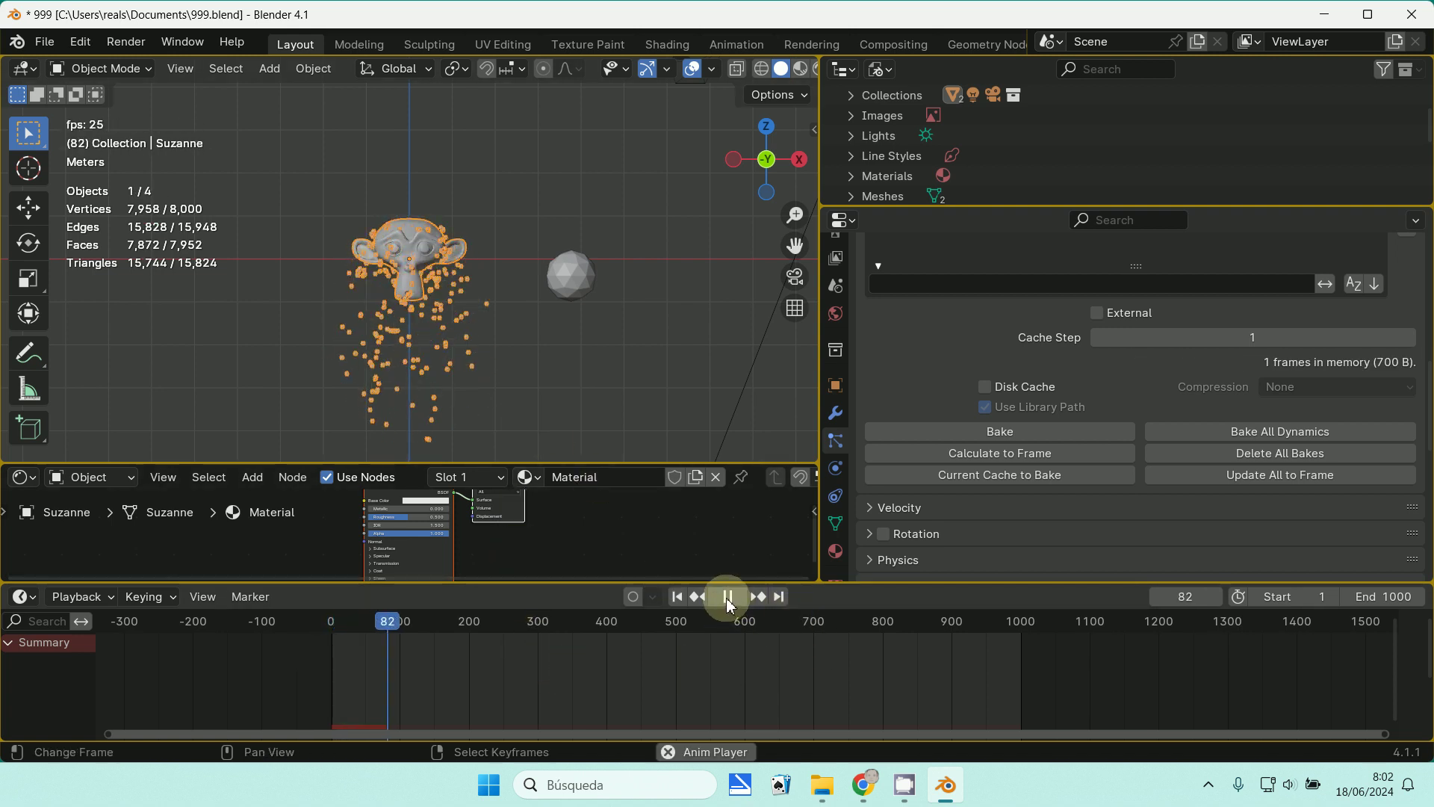
{"action": "left_click", "coordinate": [730, 603]}
- View the unbaked particles at frames 741 and 713, then render frame 713 and close the render result
{"action": "left_click", "coordinate": [841, 694]}
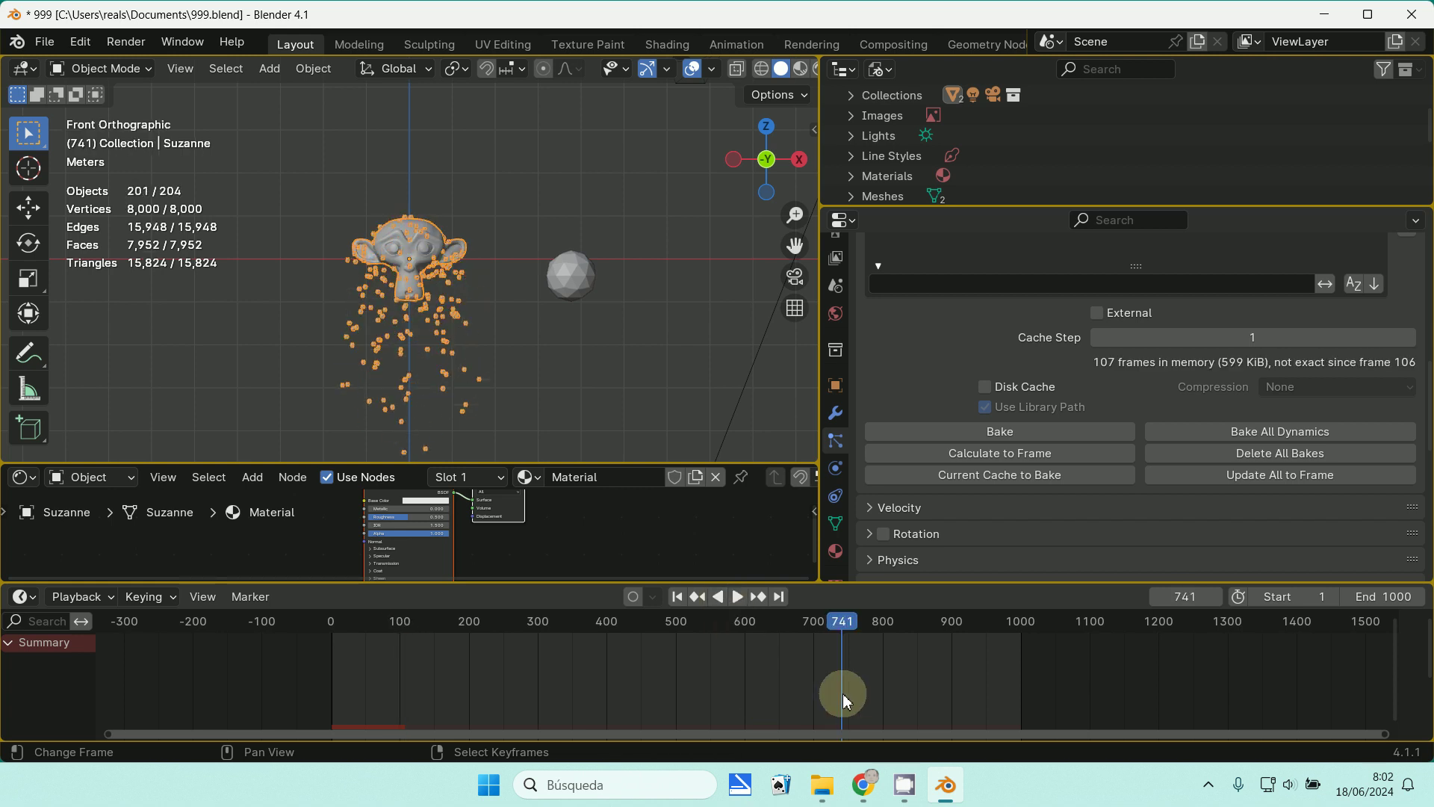
{"action": "left_click", "coordinate": [333, 695]}
{"action": "left_click", "coordinate": [822, 686]}
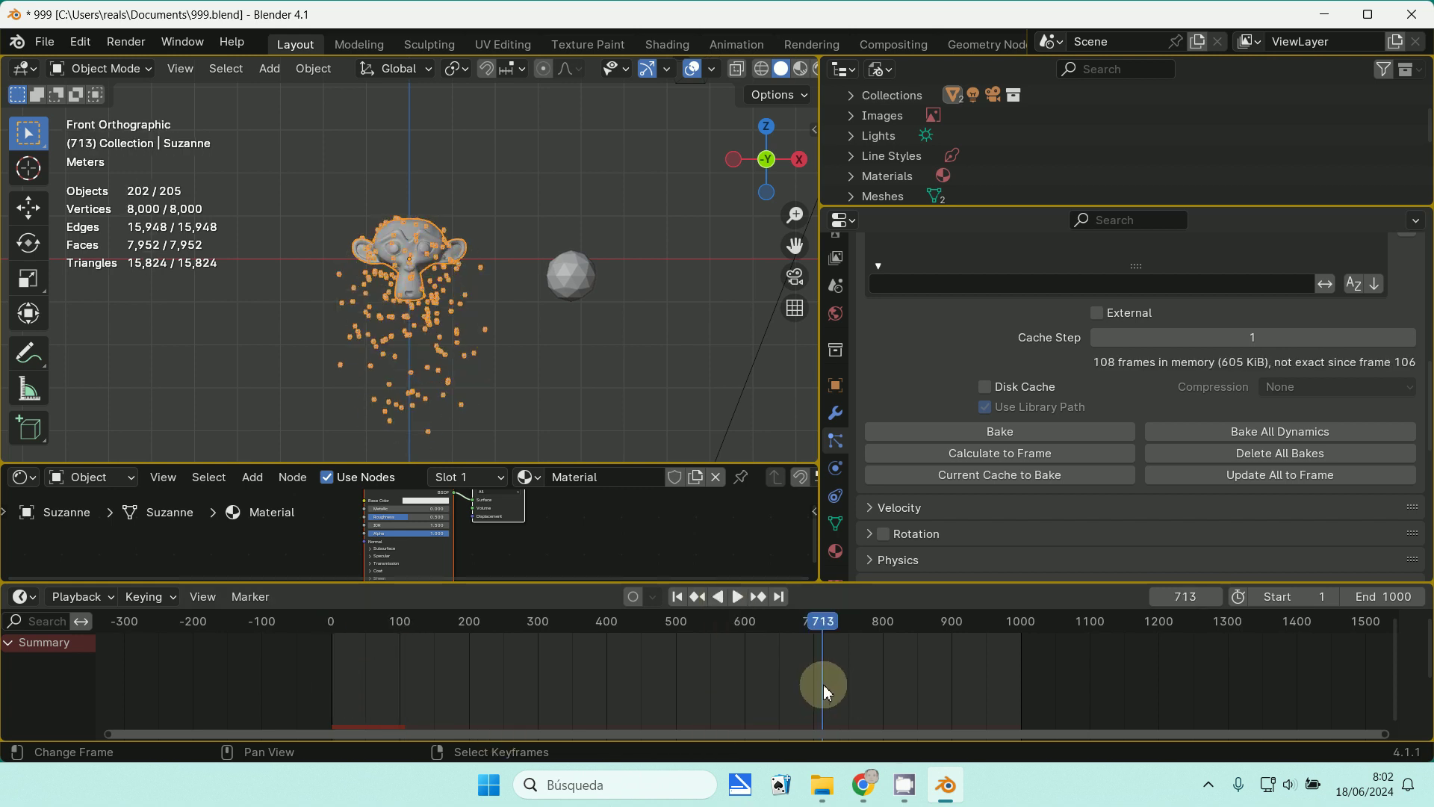
{"action": "key", "text": "F12"}
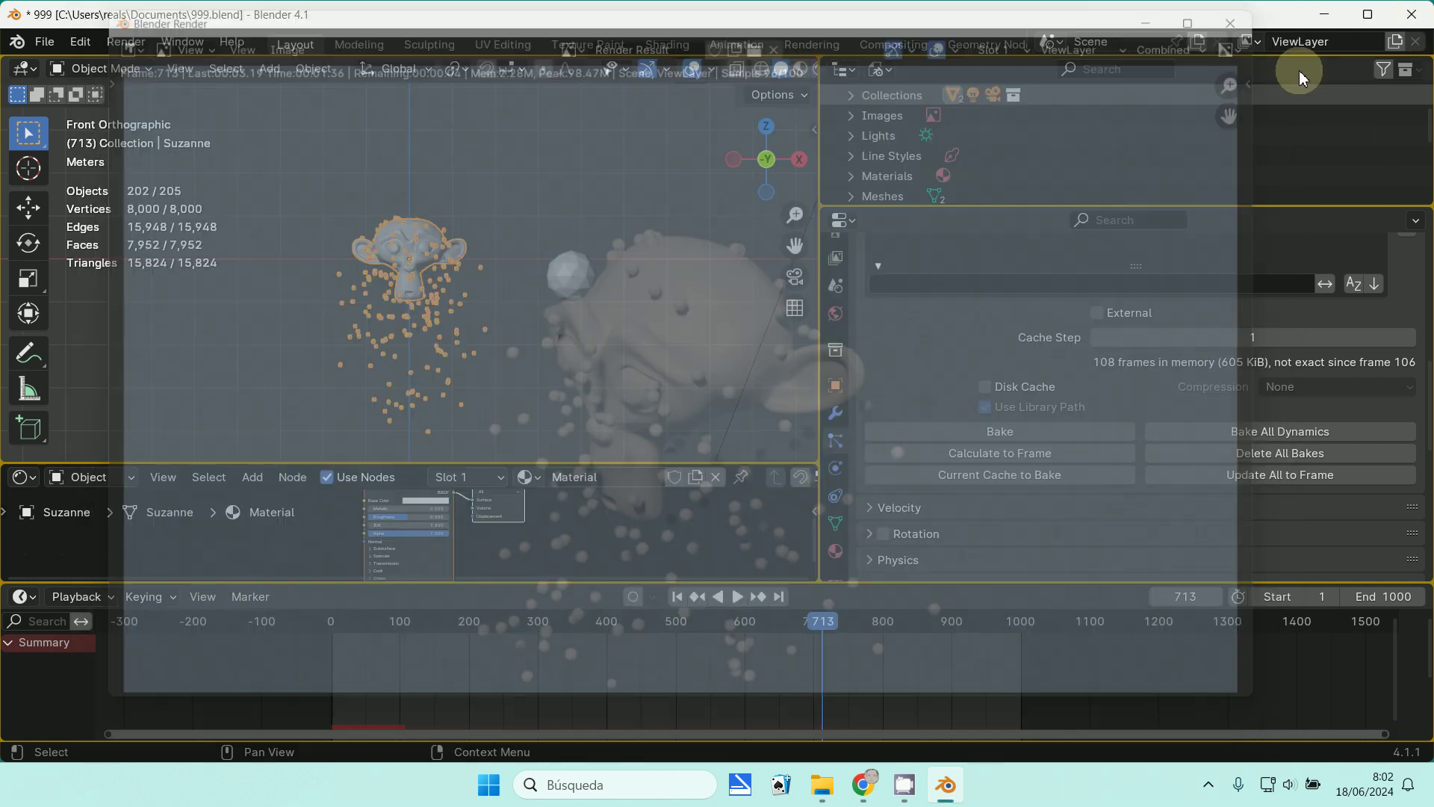
{"action": "left_click", "coordinate": [1248, 15]}
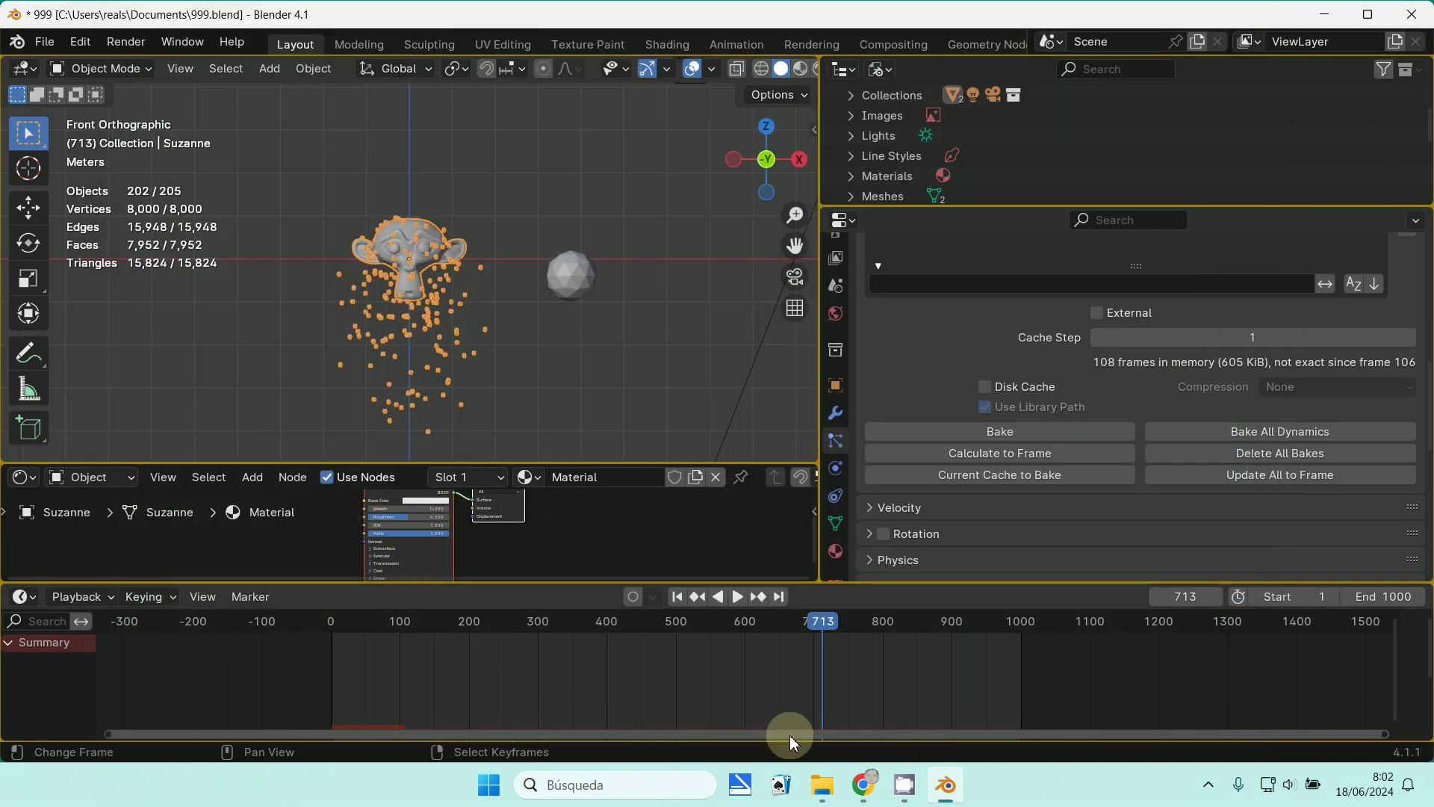
- Bake all dynamics with External and Disk Cache off, and check the result with a render of frame 945
{"action": "left_click", "coordinate": [1295, 437]}
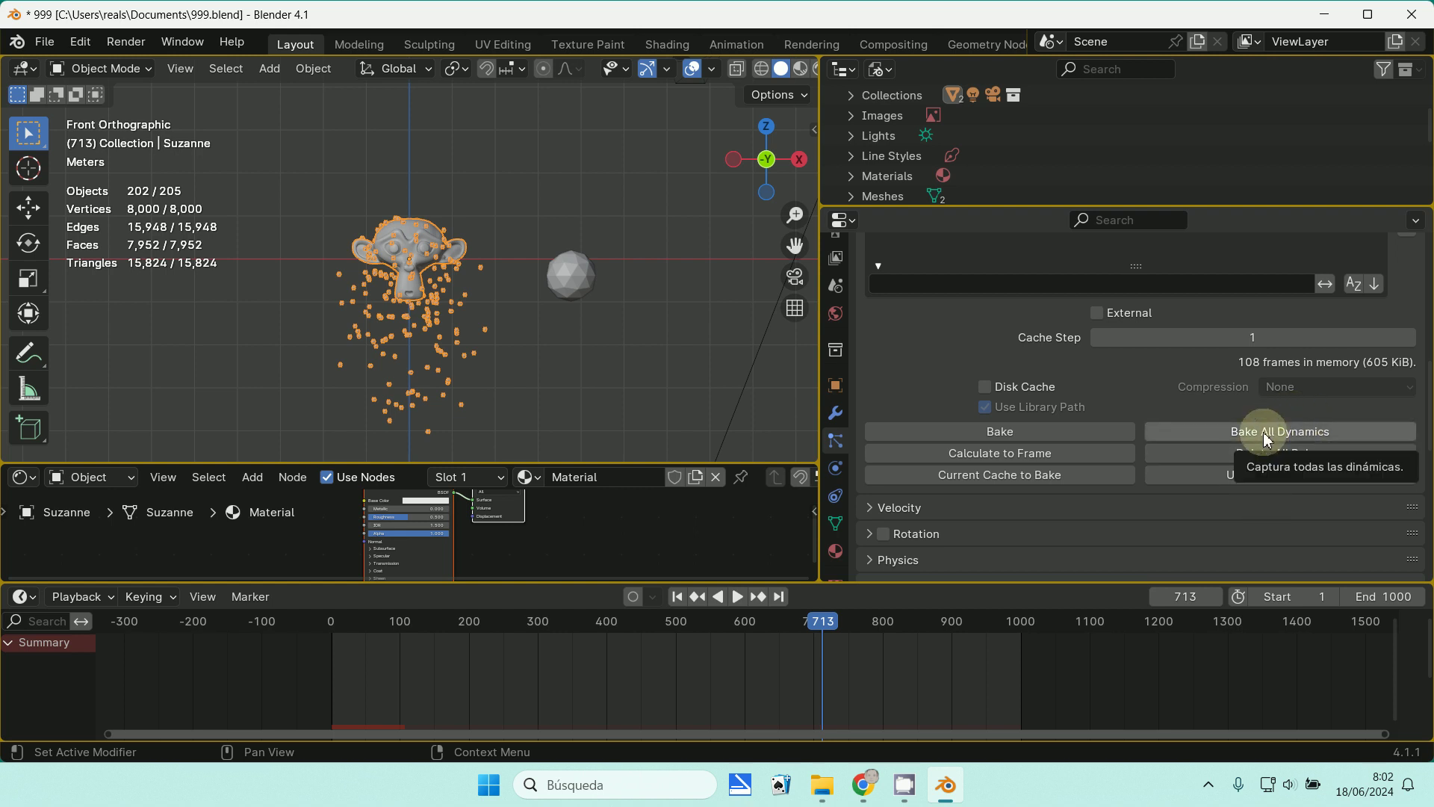
{"action": "left_click", "coordinate": [1268, 439]}
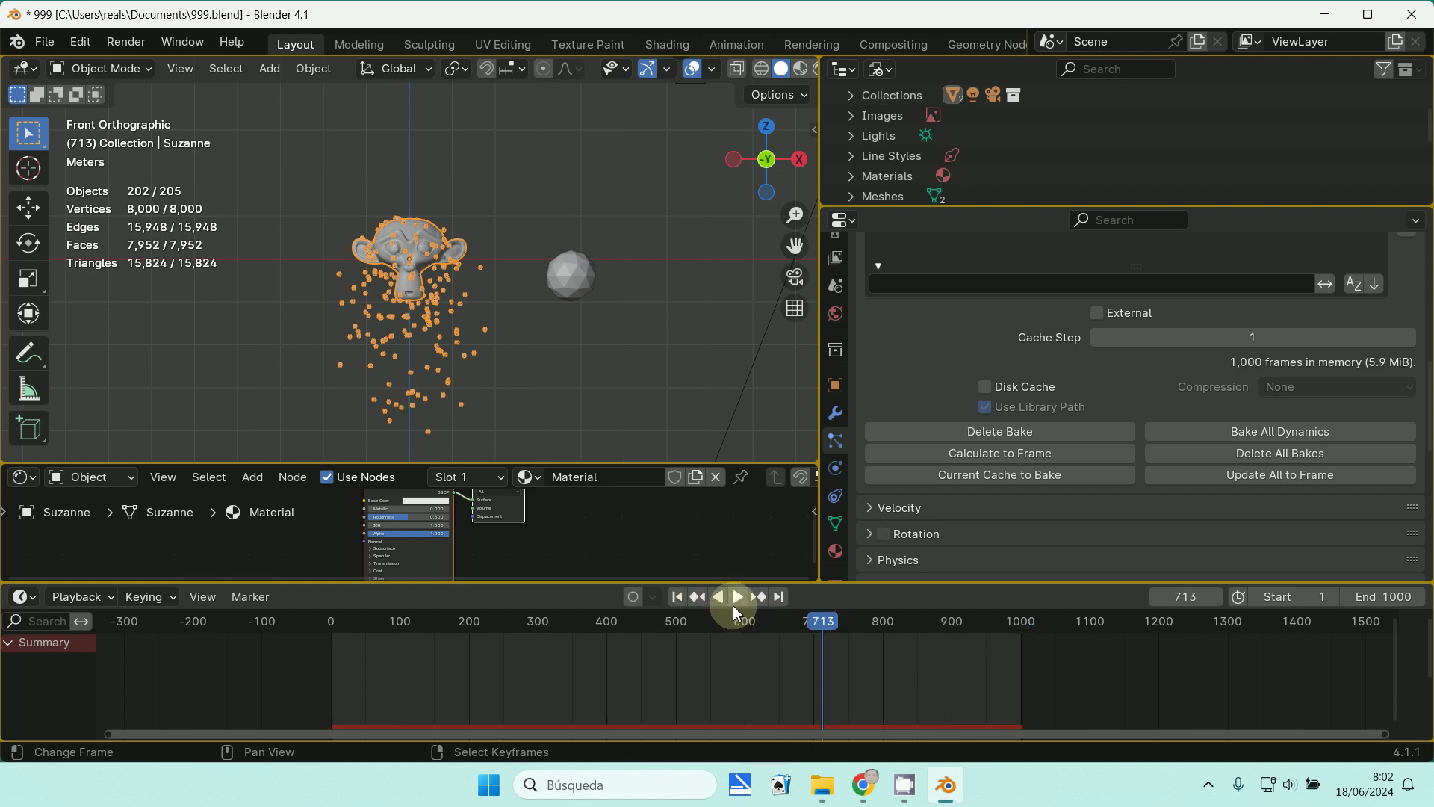
{"action": "left_click", "coordinate": [331, 681]}
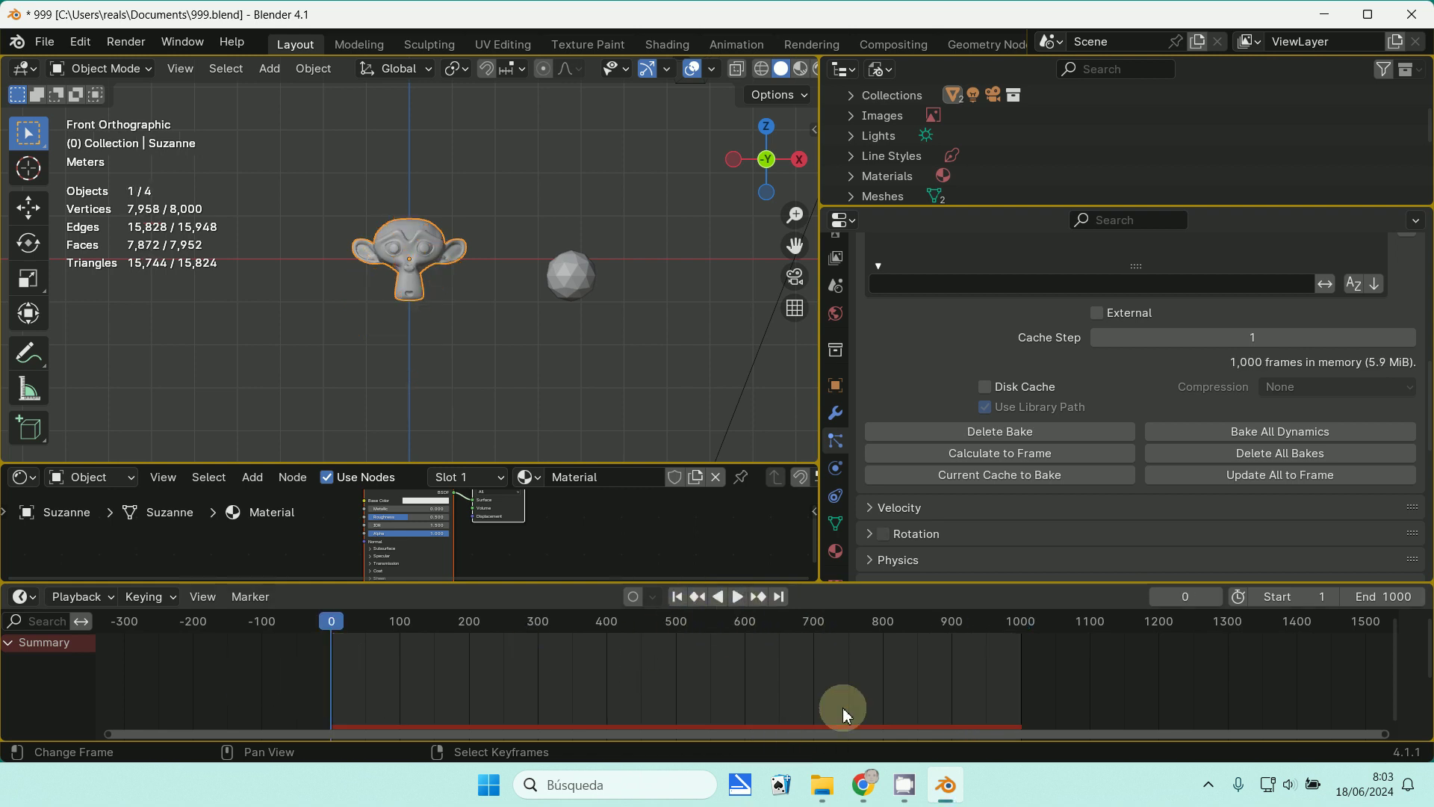
{"action": "left_click", "coordinate": [982, 702]}
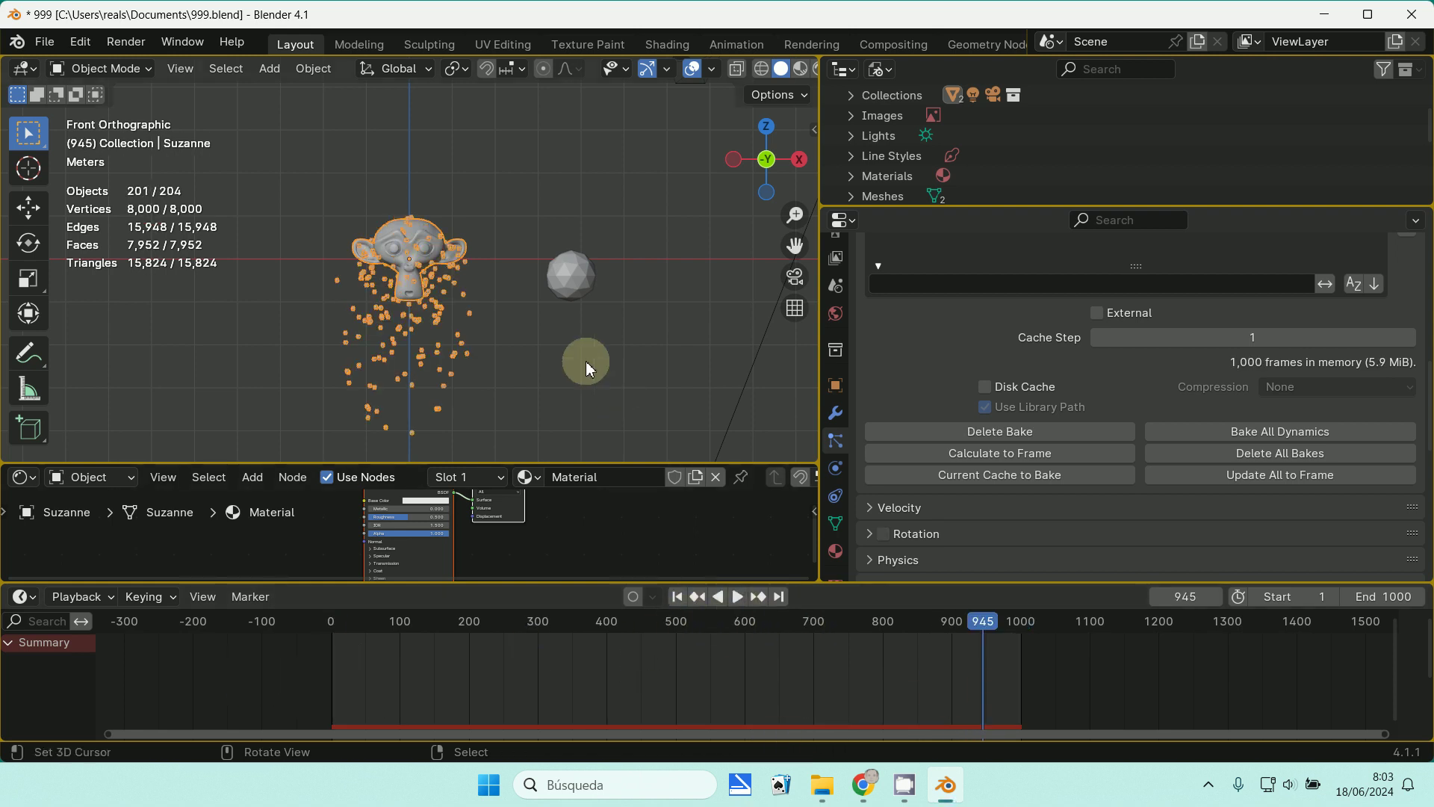
{"action": "key", "text": "F12"}
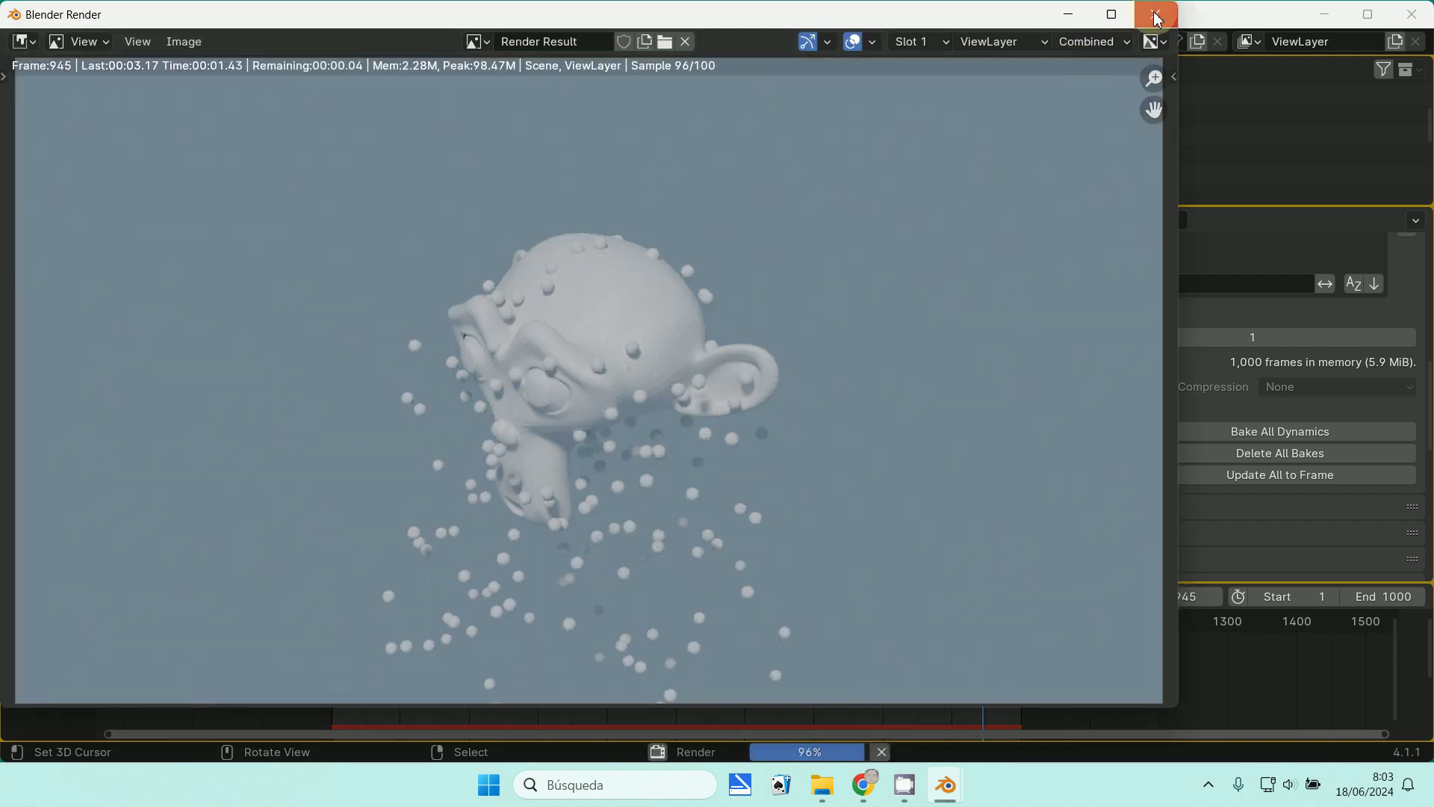
{"action": "left_click", "coordinate": [1157, 17]}
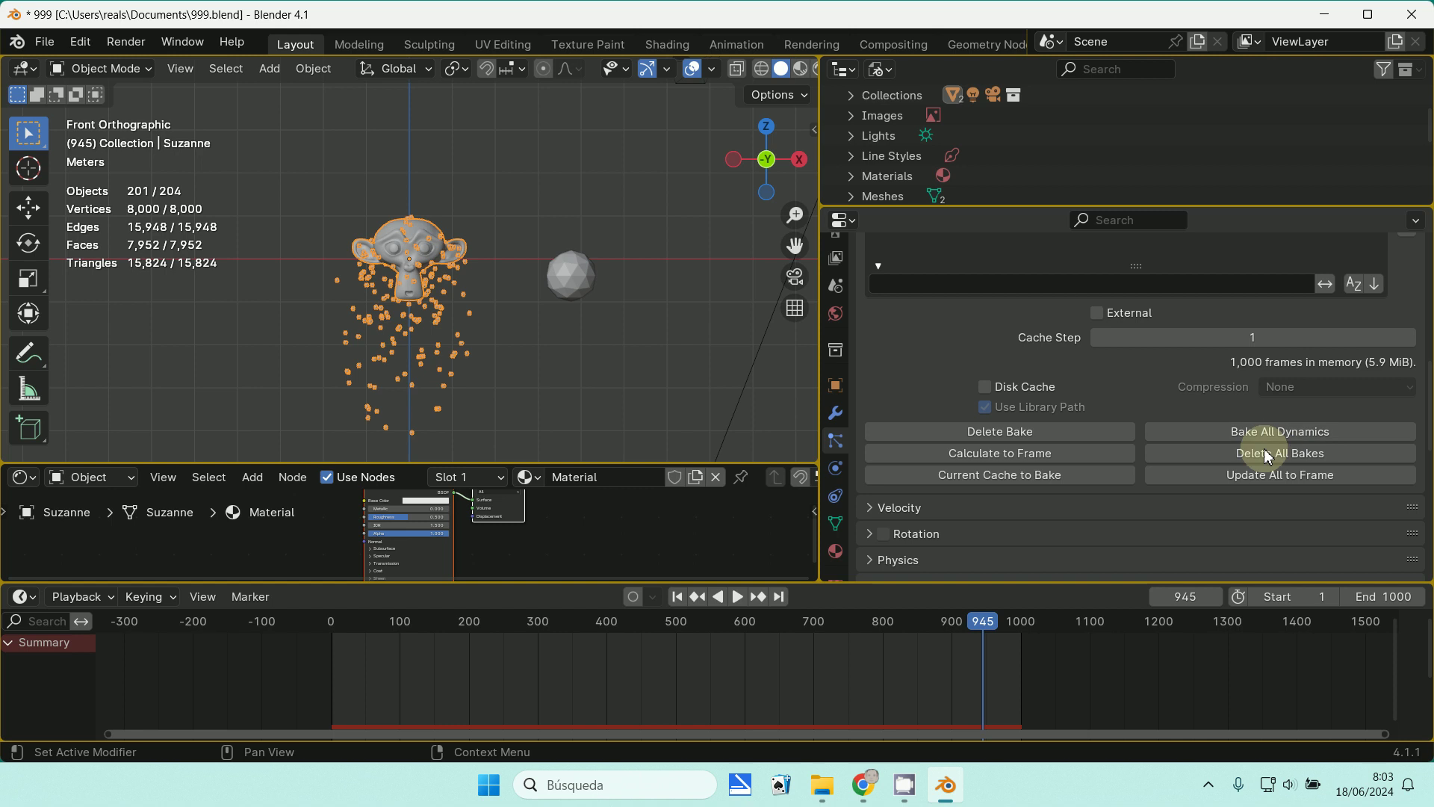
- Save 999.blend and check its file size in the Documents folder in File Explorer
{"action": "left_click", "coordinate": [42, 44]}
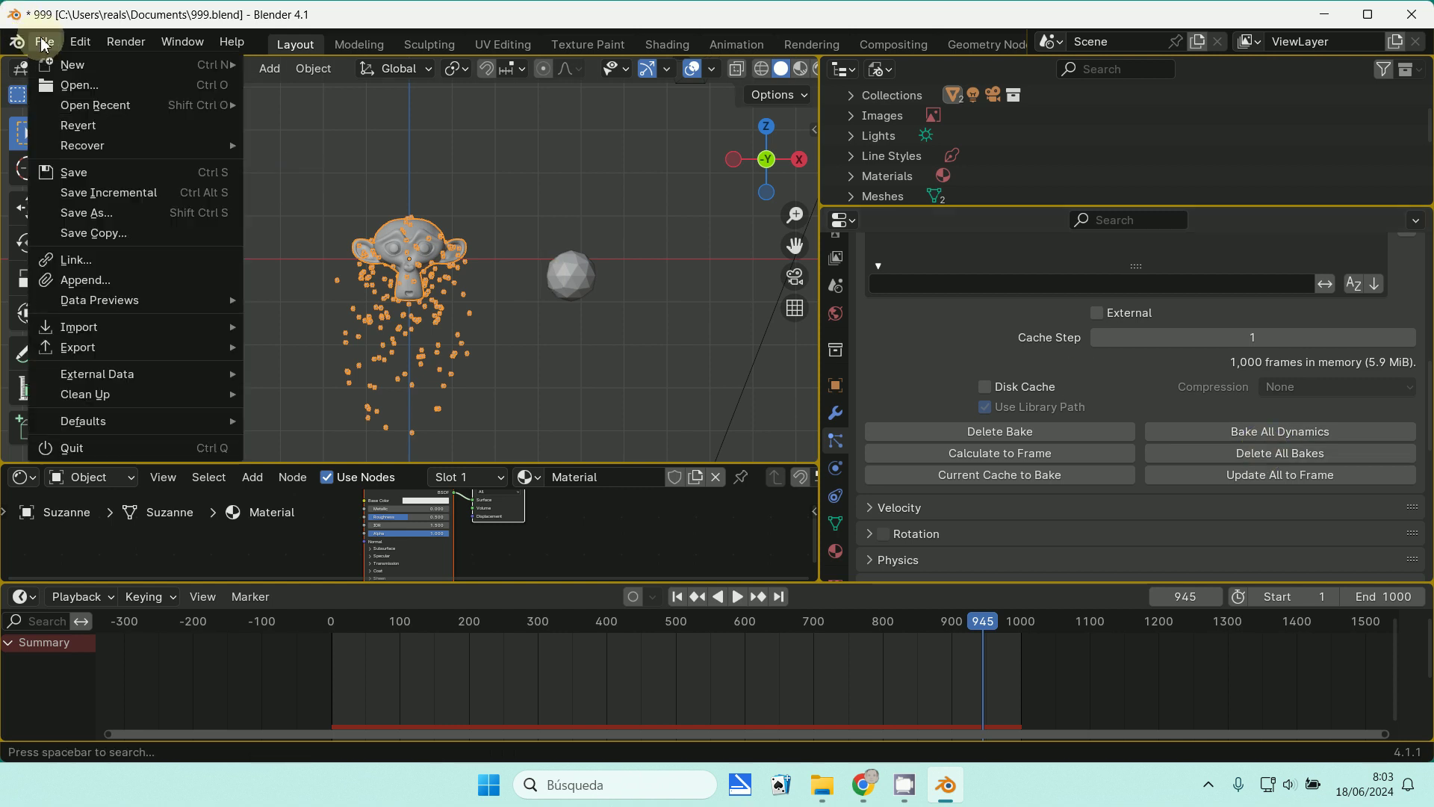
{"action": "left_click", "coordinate": [89, 175]}
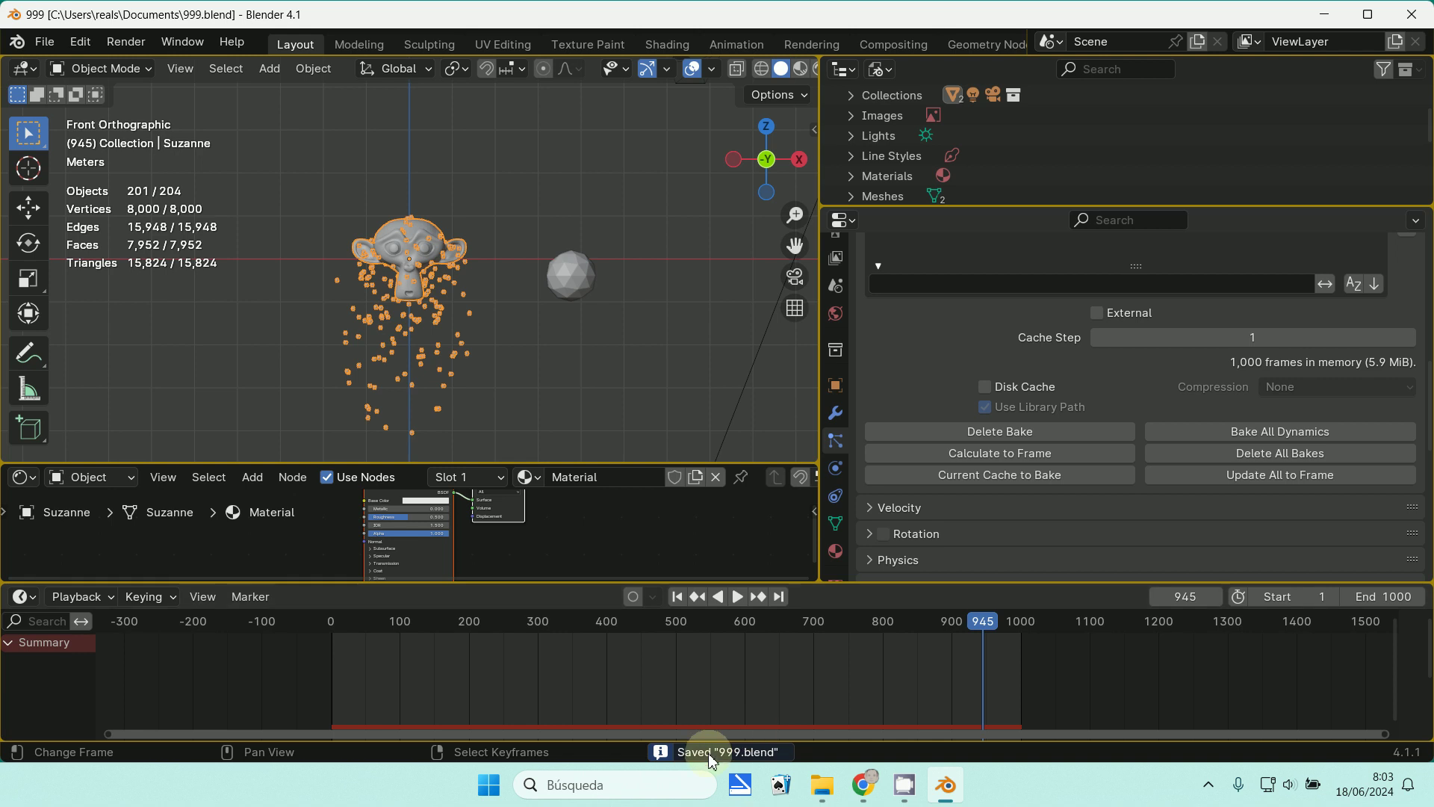
{"action": "left_click", "coordinate": [835, 799]}
{"action": "scroll", "coordinate": [485, 448], "scroll_direction": "down", "scroll_amount": 1}
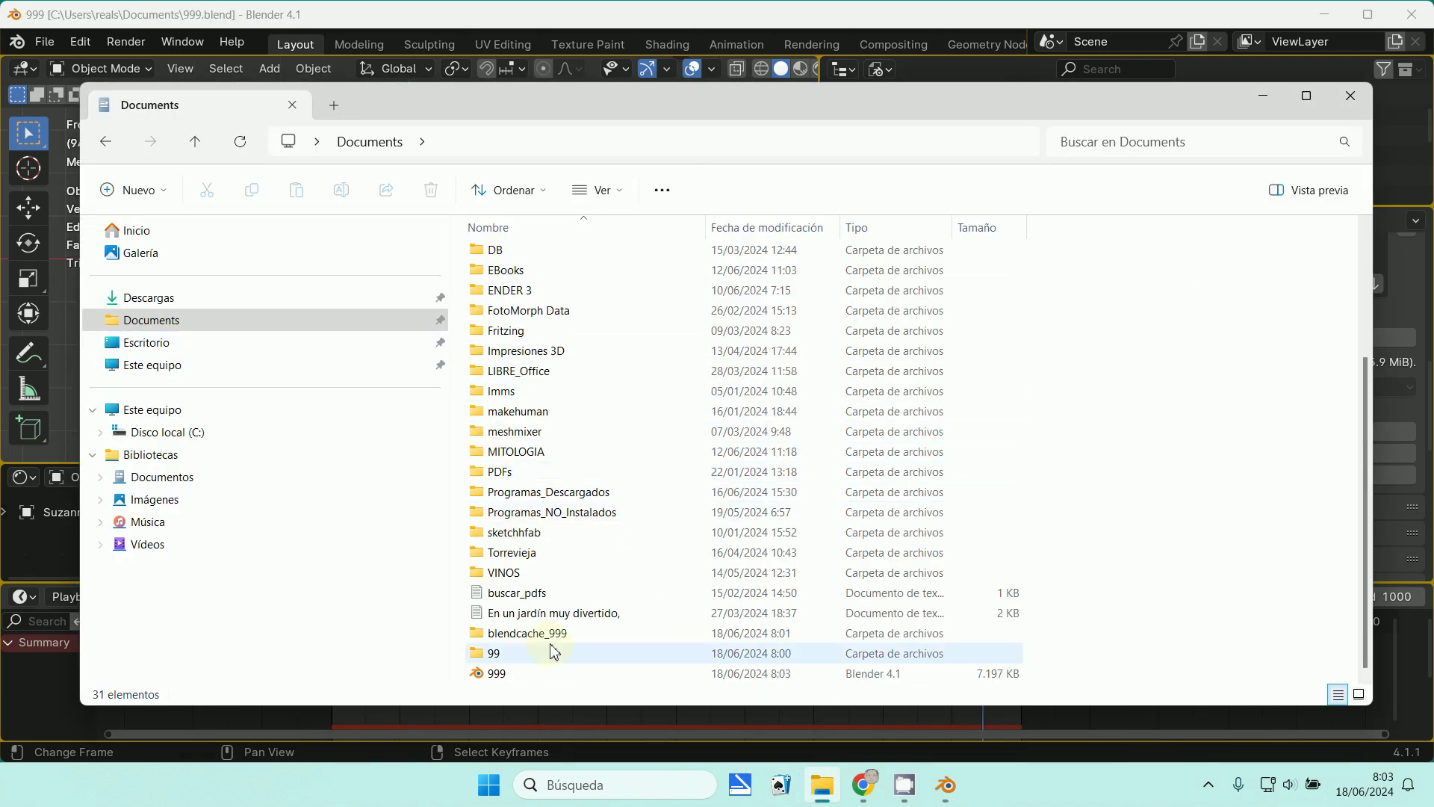
{"action": "left_click", "coordinate": [1007, 682]}
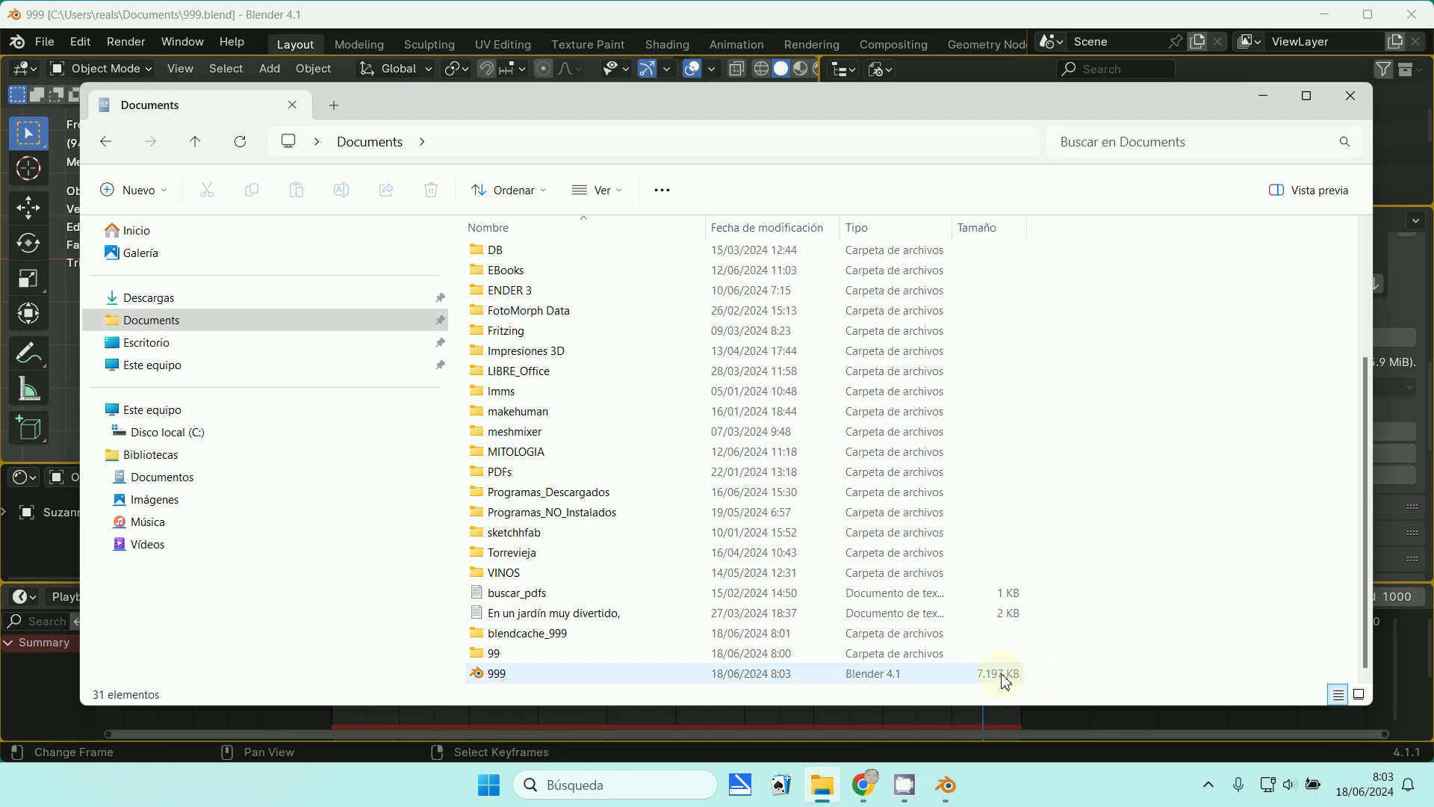
- Look inside the 99 folder in Documents, then delete that folder
{"action": "double_click", "coordinate": [495, 655]}
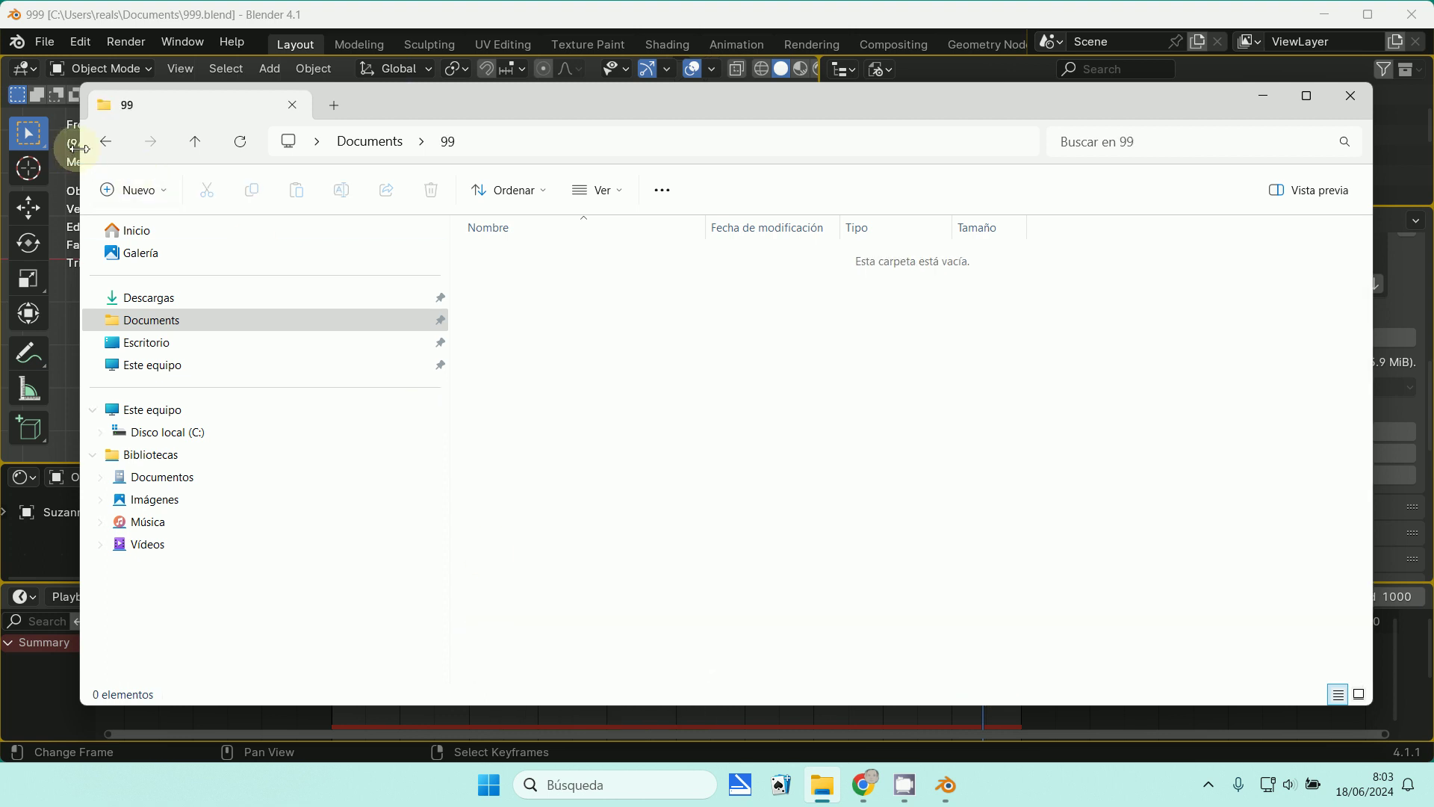
{"action": "left_click", "coordinate": [106, 142]}
{"action": "scroll", "coordinate": [544, 683], "scroll_direction": "down", "scroll_amount": 3}
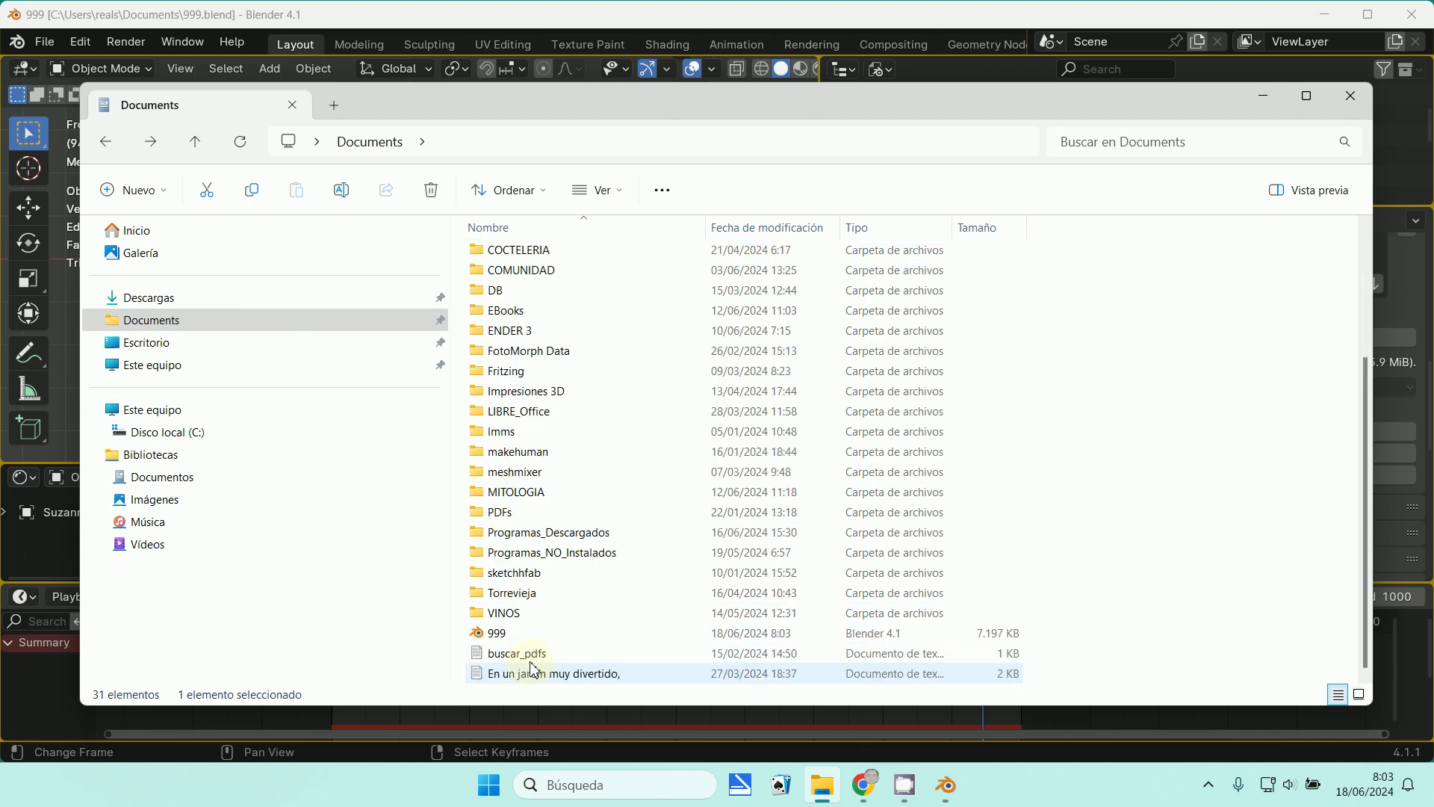
{"action": "scroll", "coordinate": [538, 433], "scroll_direction": "up", "scroll_amount": 3}
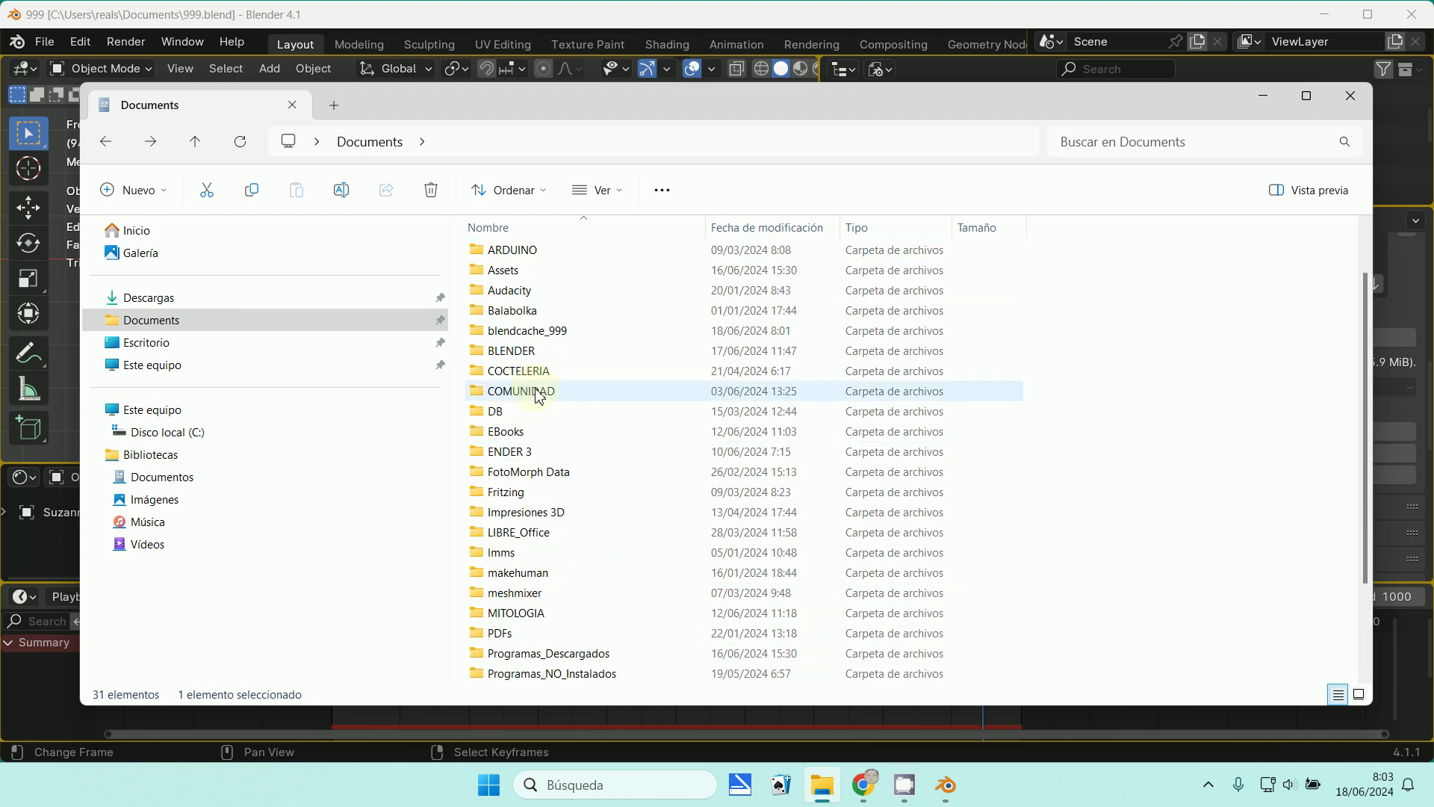
{"action": "scroll", "coordinate": [531, 419], "scroll_direction": "up", "scroll_amount": 2}
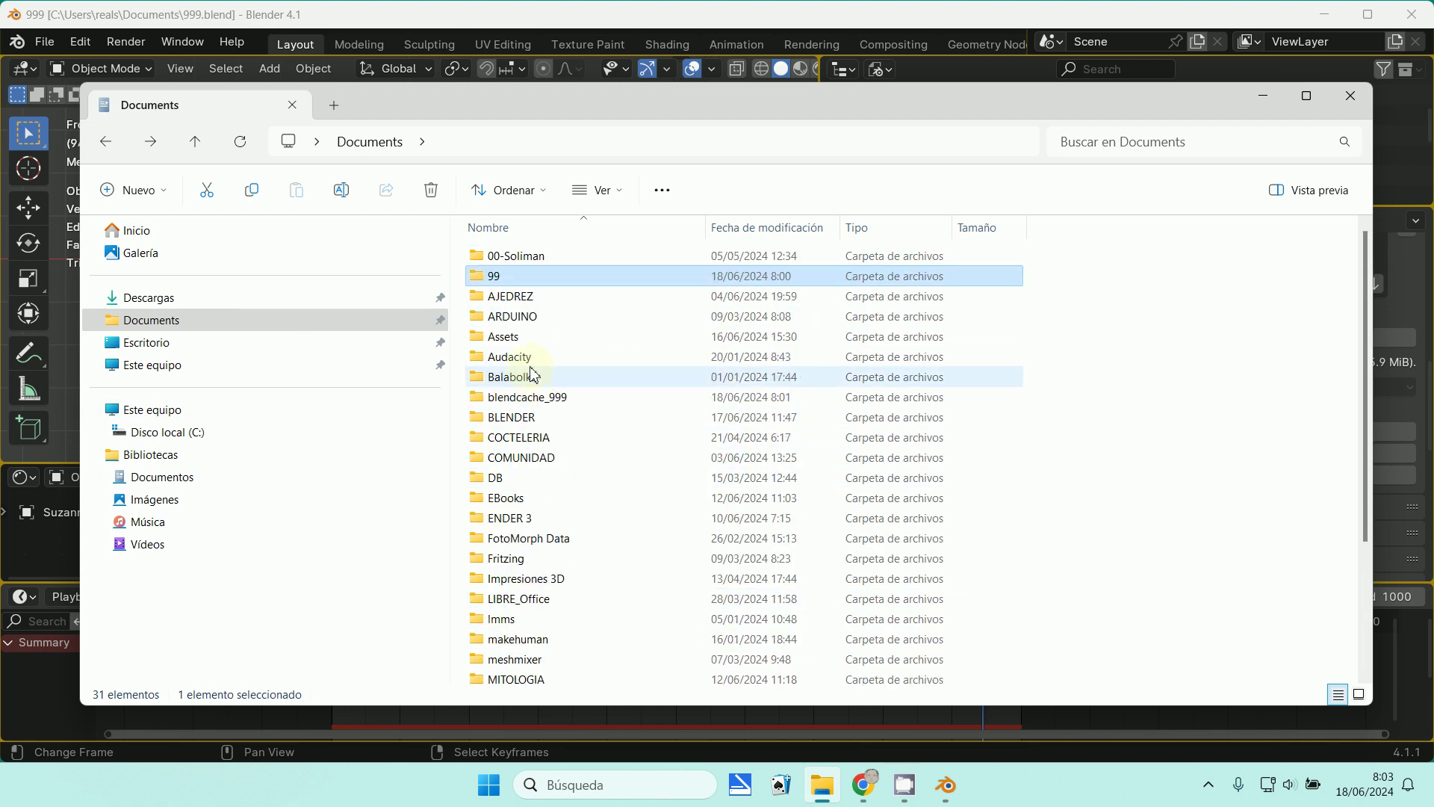
{"action": "right_click", "coordinate": [498, 276]}
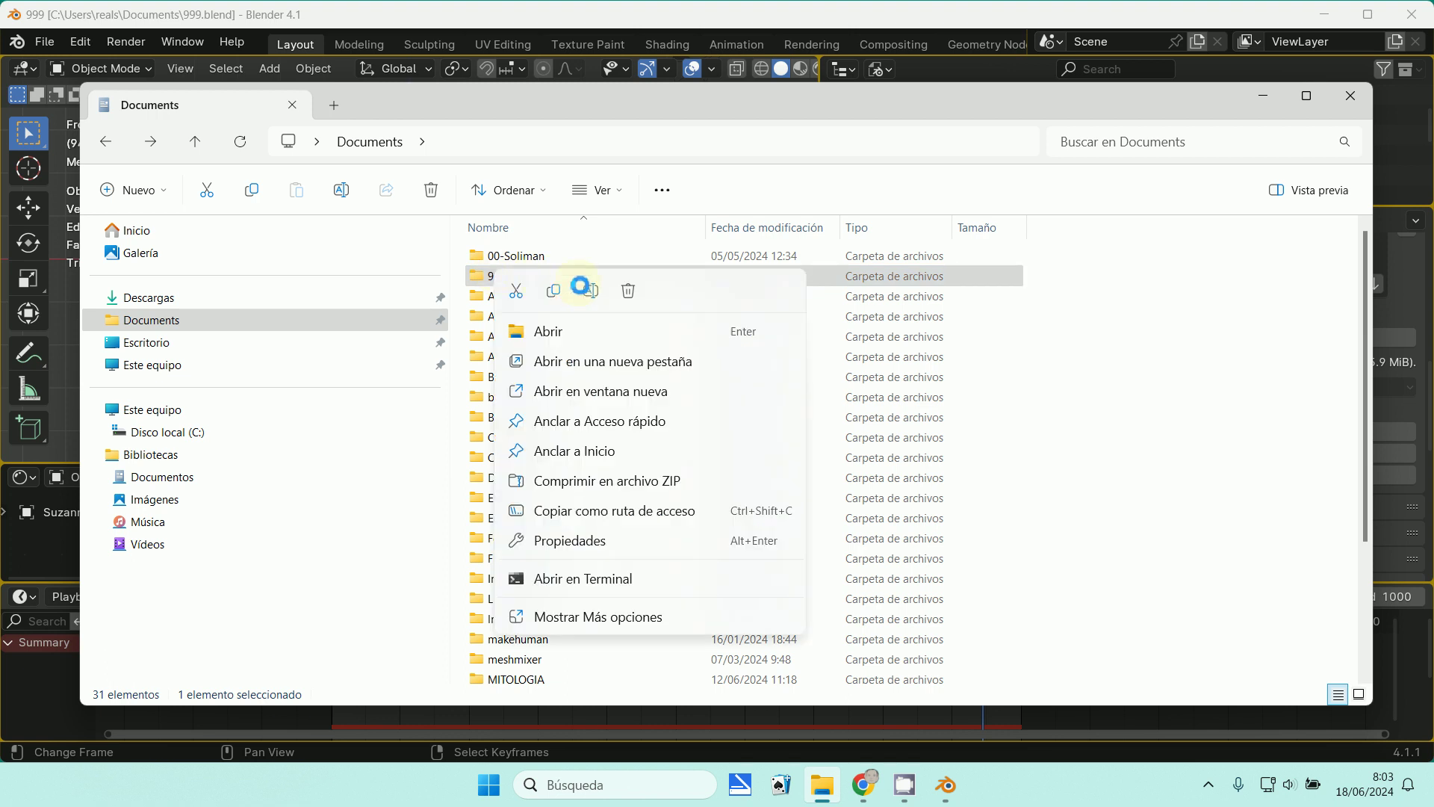
{"action": "left_click", "coordinate": [629, 296]}
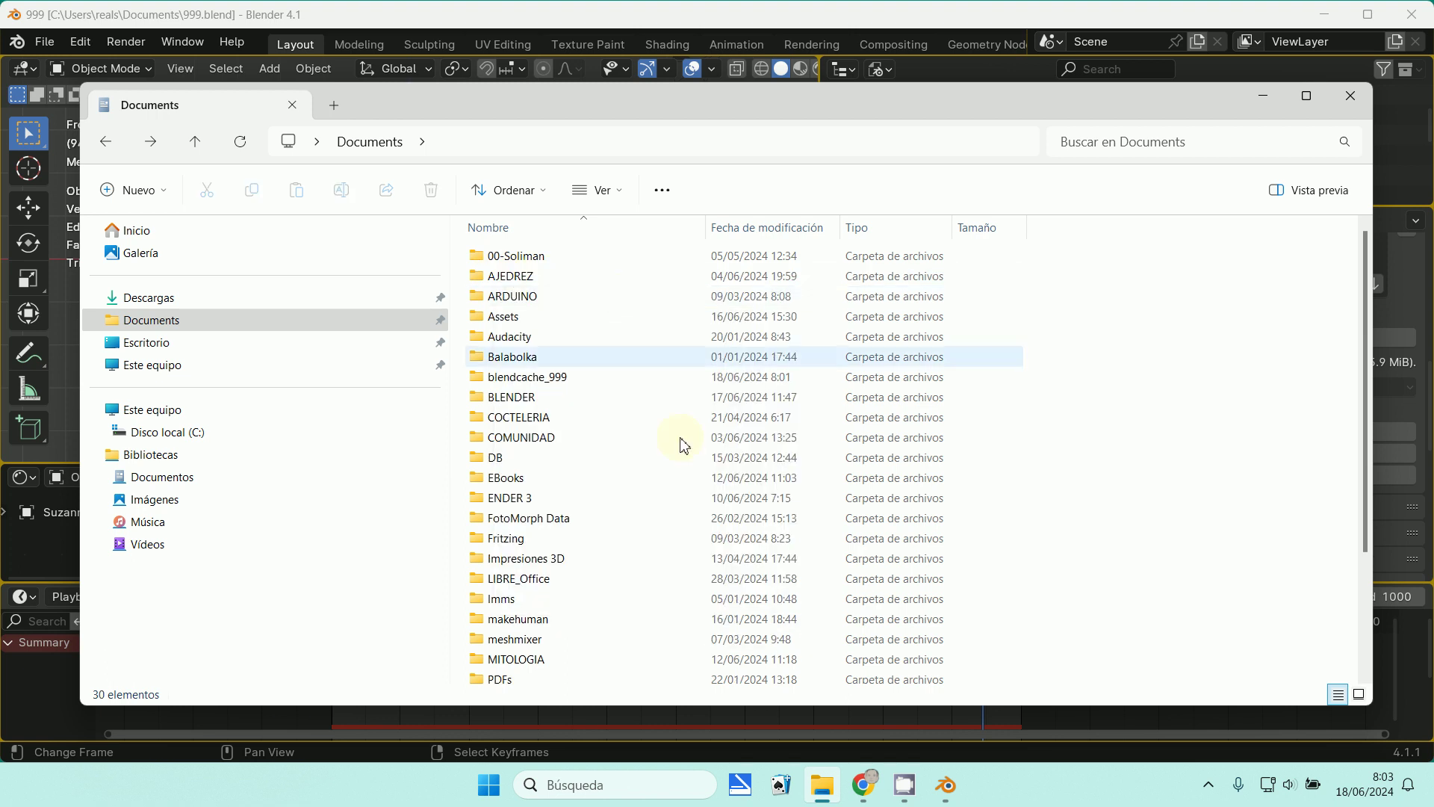
- Switch back to Blender and open the File Paths preferences to review the temporary files and render cache locations
{"action": "left_click", "coordinate": [916, 790]}
{"action": "left_click", "coordinate": [949, 792]}
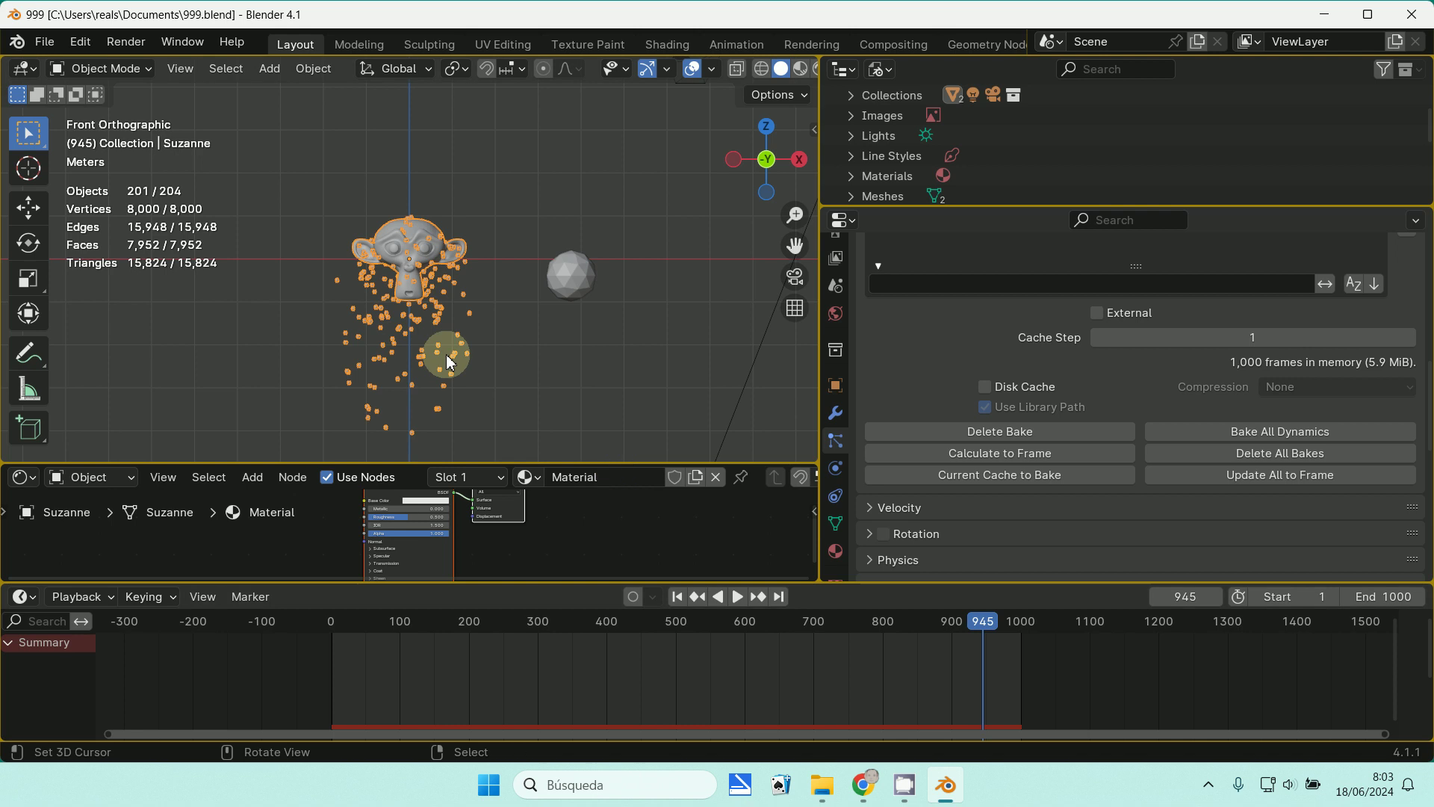
{"action": "left_click", "coordinate": [70, 41]}
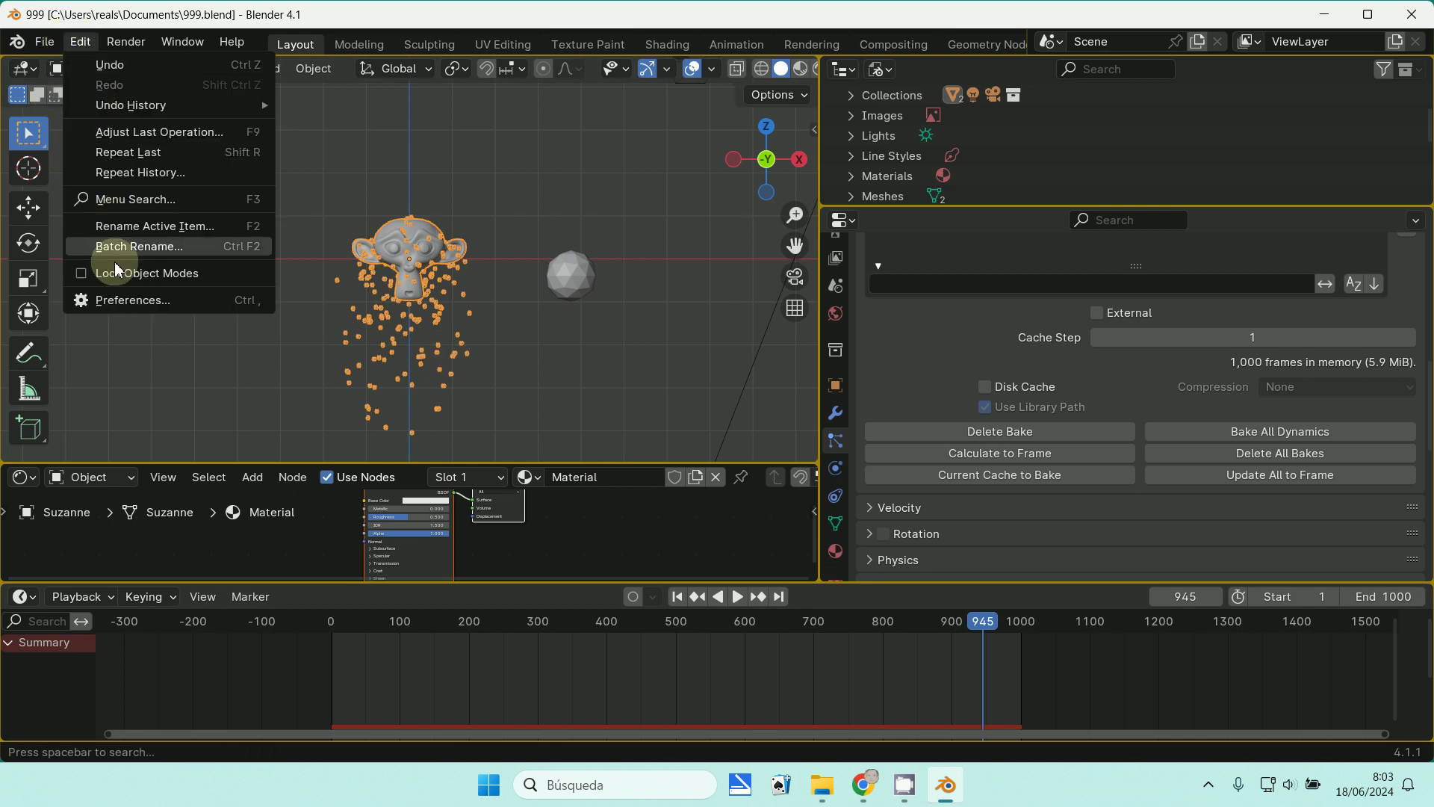
{"action": "left_click", "coordinate": [113, 297]}
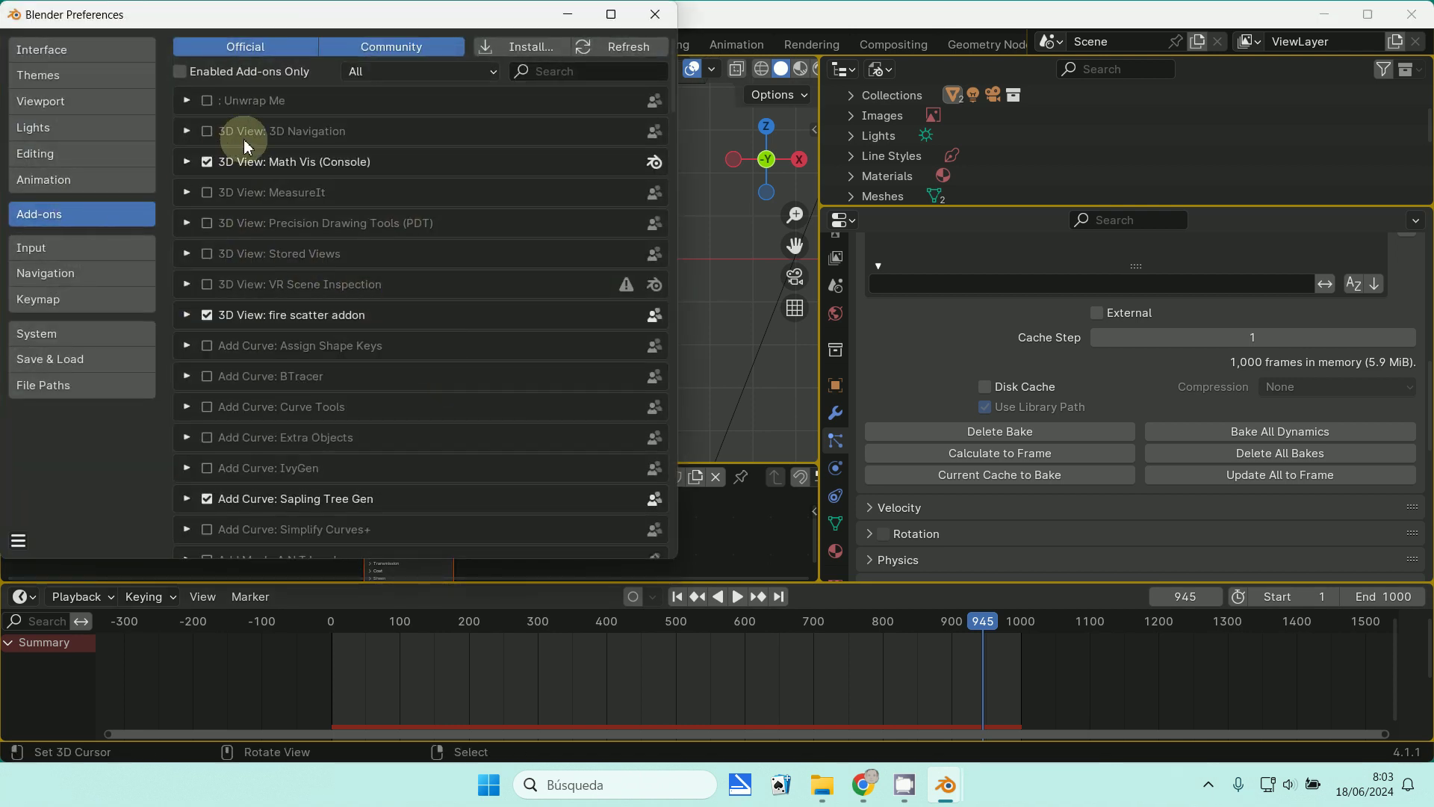
{"action": "left_click", "coordinate": [63, 382]}
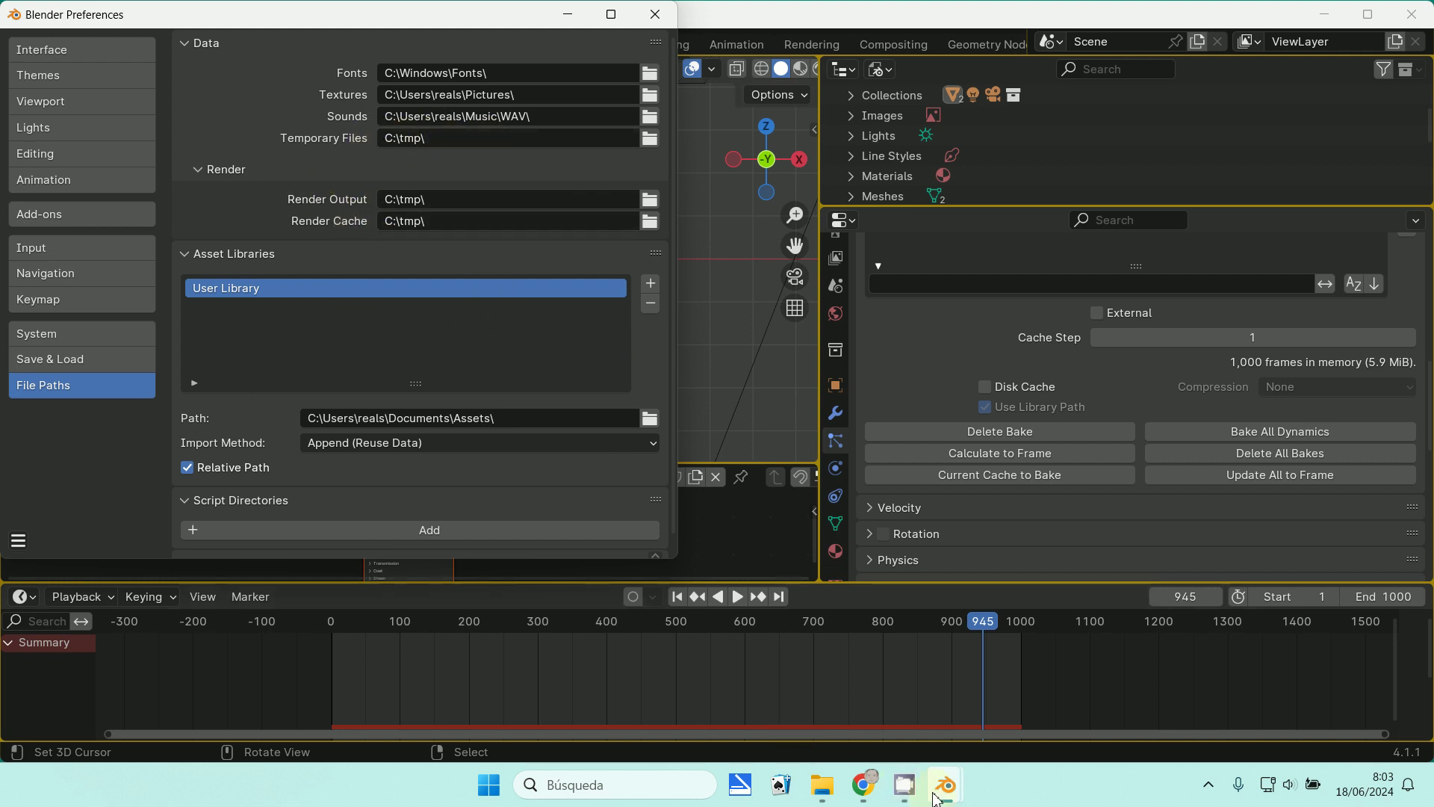
- Examine the blender_a21272 and 333 folders in C:\tmp in File Explorer, then return to the particle cache settings in Blender
{"action": "left_click", "coordinate": [822, 784]}
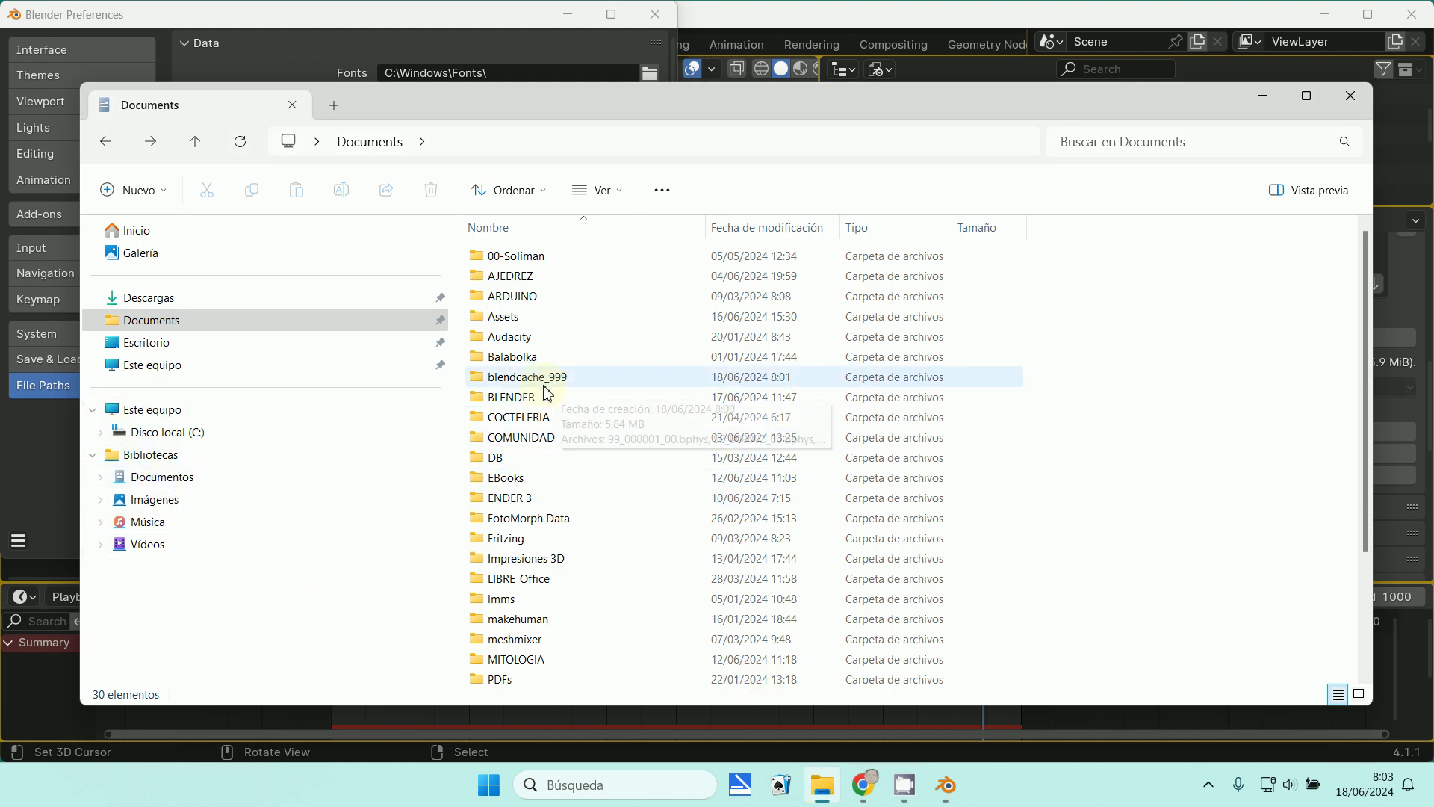
{"action": "left_click", "coordinate": [183, 437]}
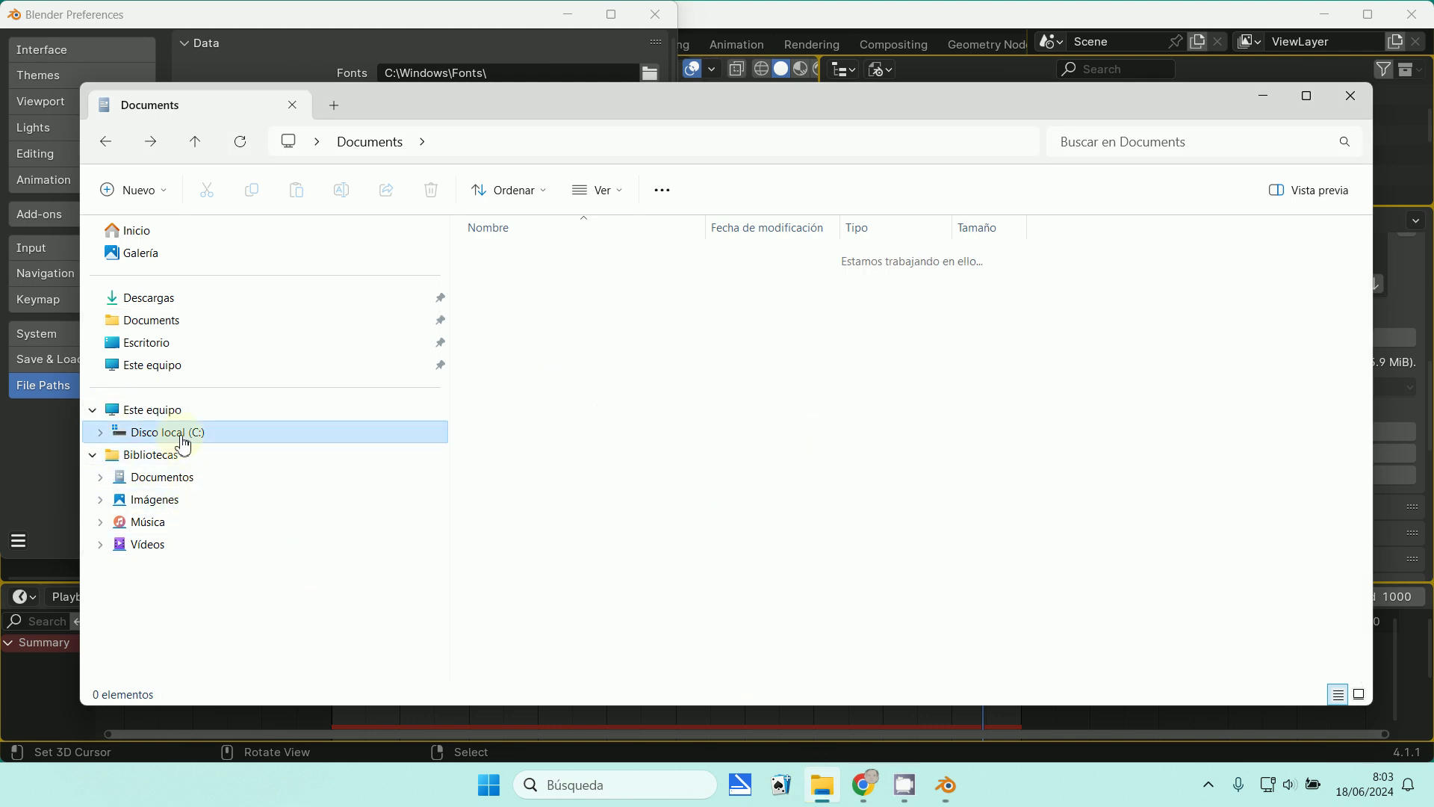
{"action": "double_click", "coordinate": [499, 357]}
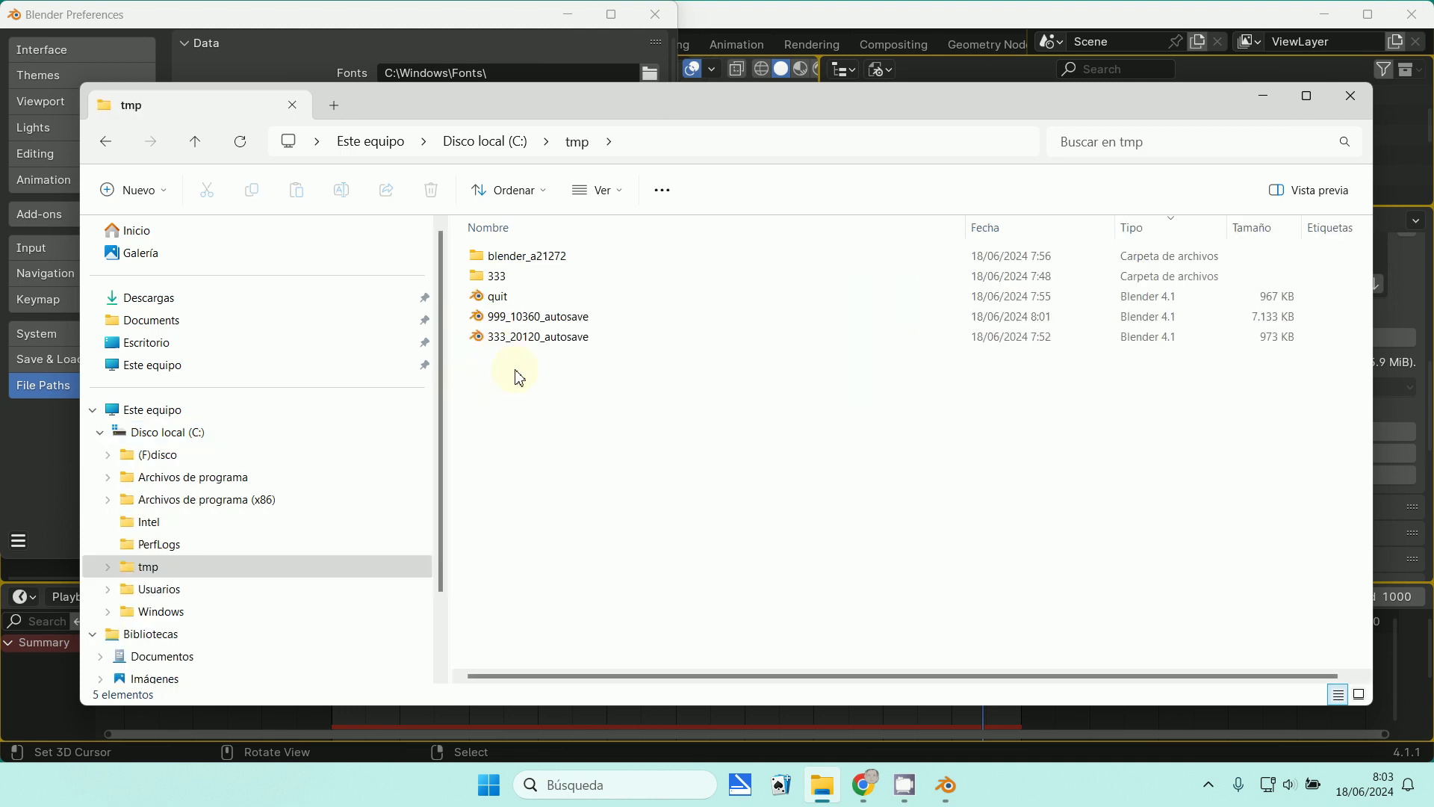
{"action": "double_click", "coordinate": [513, 263]}
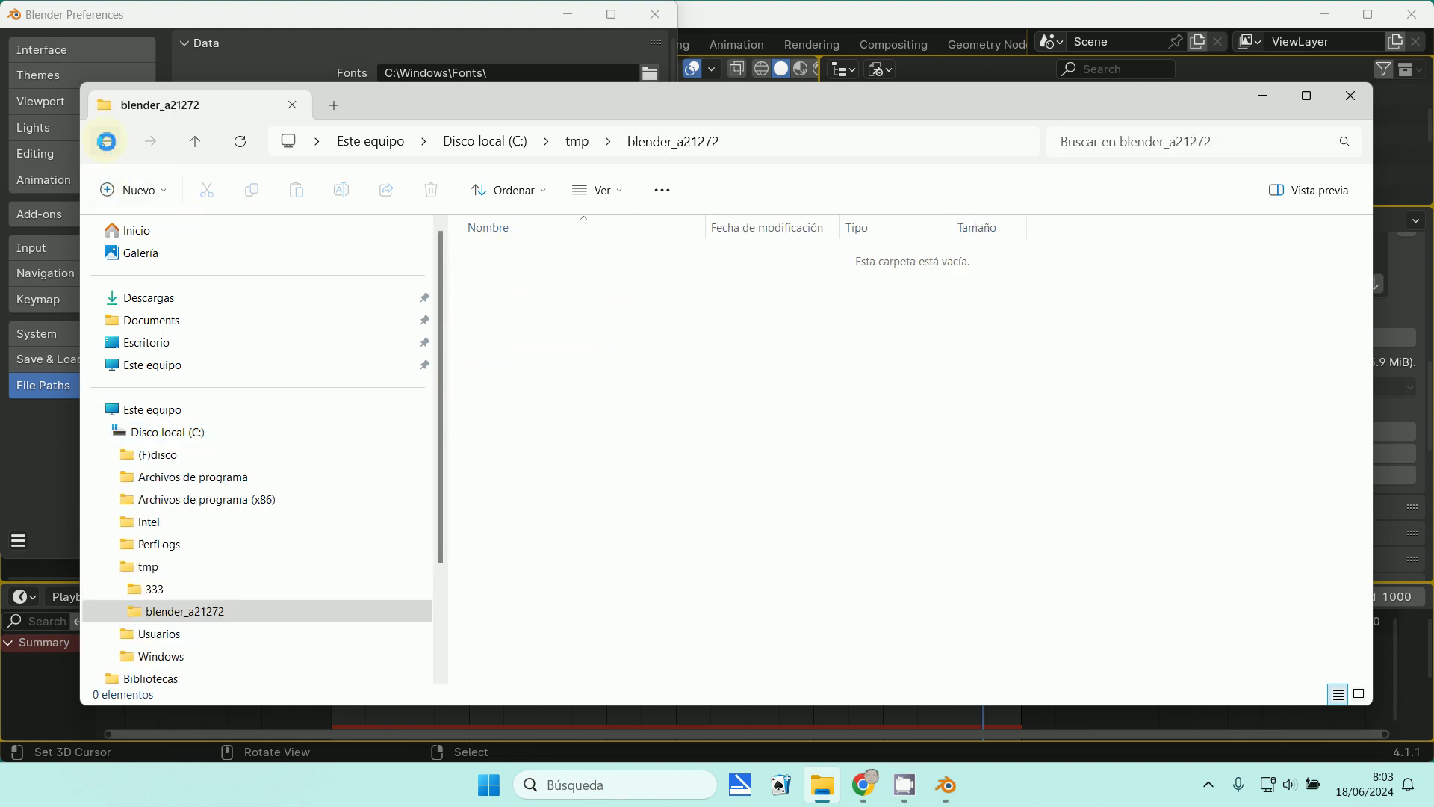
{"action": "left_click", "coordinate": [107, 141]}
{"action": "double_click", "coordinate": [493, 275]}
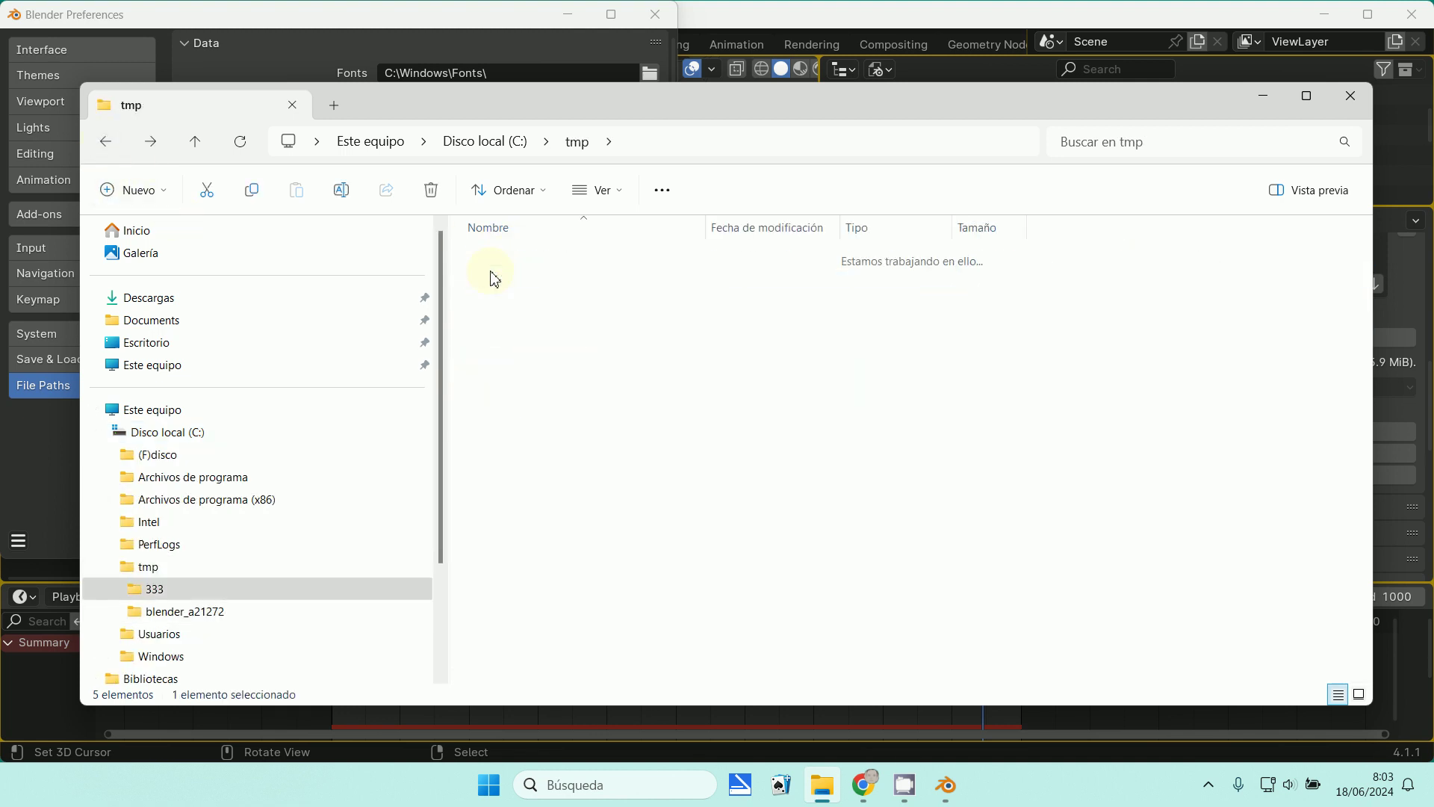
{"action": "left_click", "coordinate": [1416, 37]}
{"action": "scroll", "coordinate": [999, 572], "scroll_direction": "down", "scroll_amount": 3}
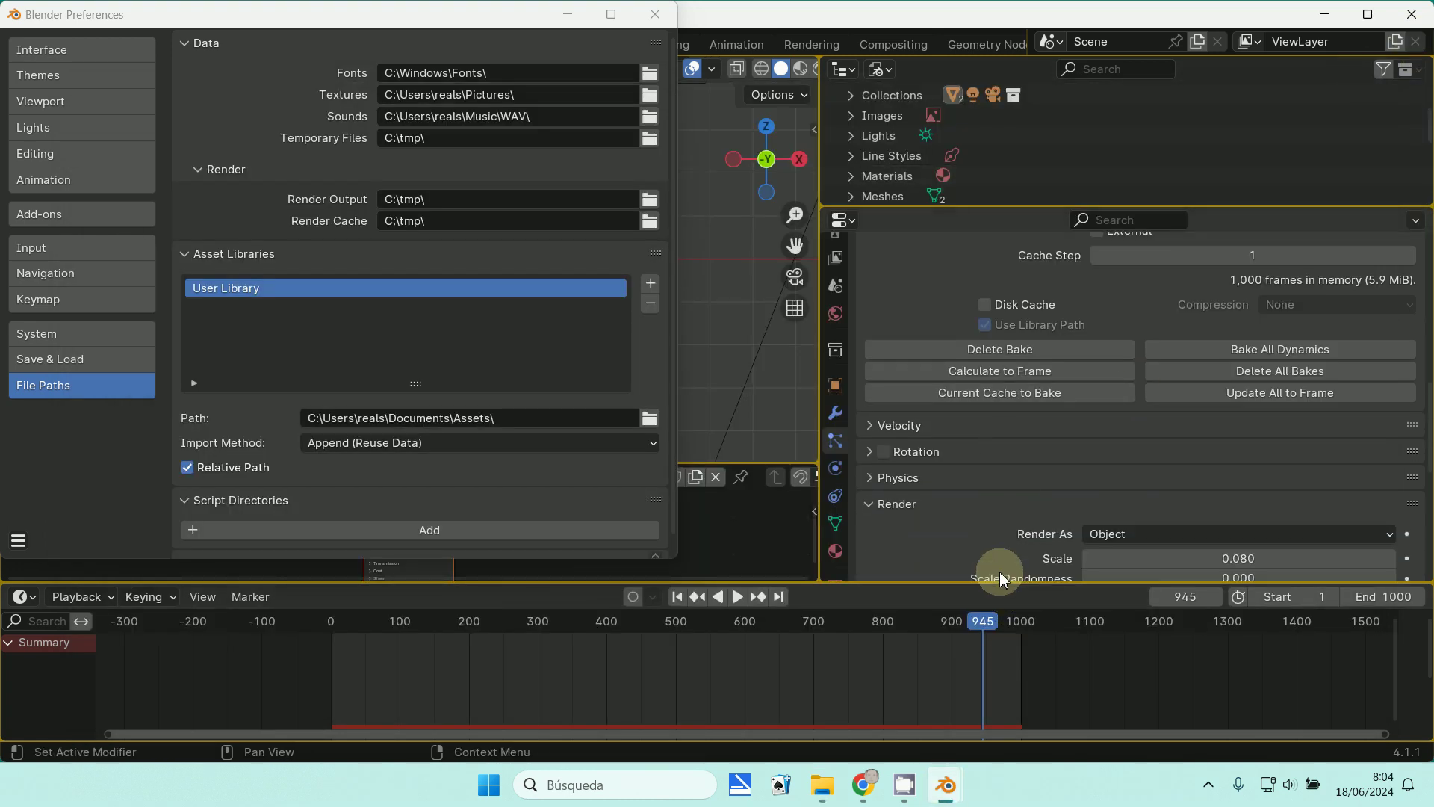